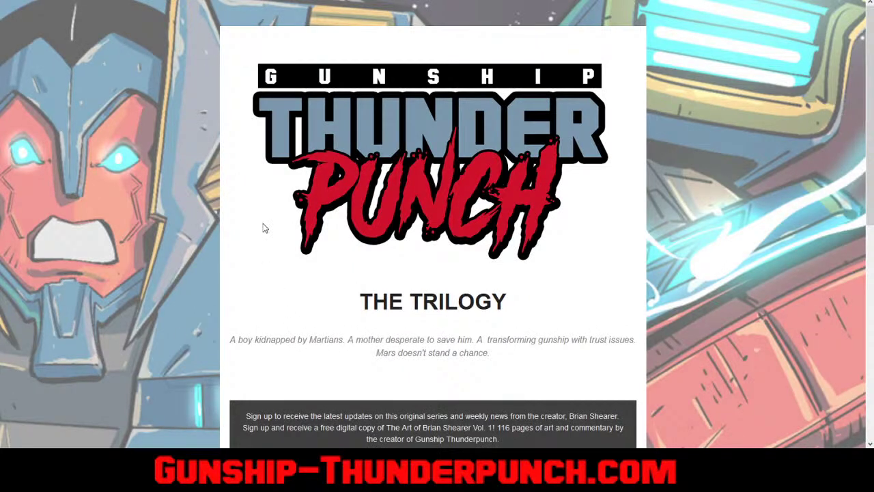
# Review the Gunship Thunderpunch page, including its newsletter sign-up form and update options.
pyautogui.scroll(-4, 231, 236)
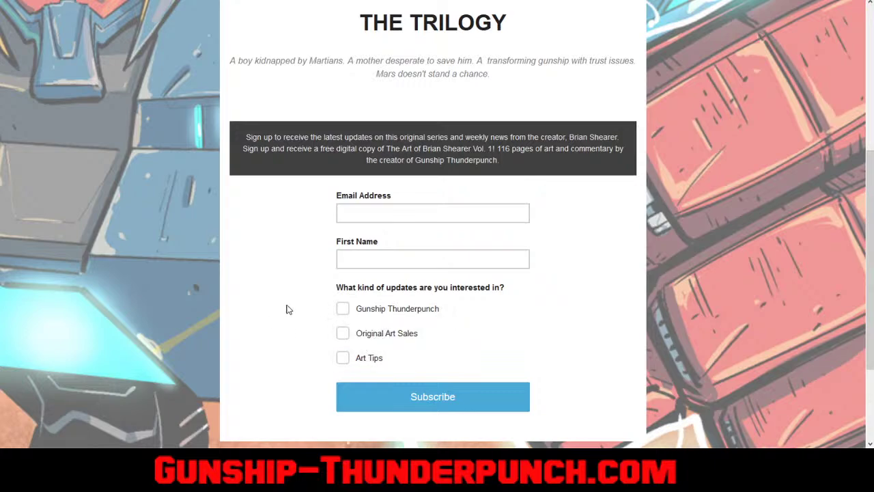
pyautogui.scroll(4, 284, 298)
pyautogui.scroll(-5, 285, 298)
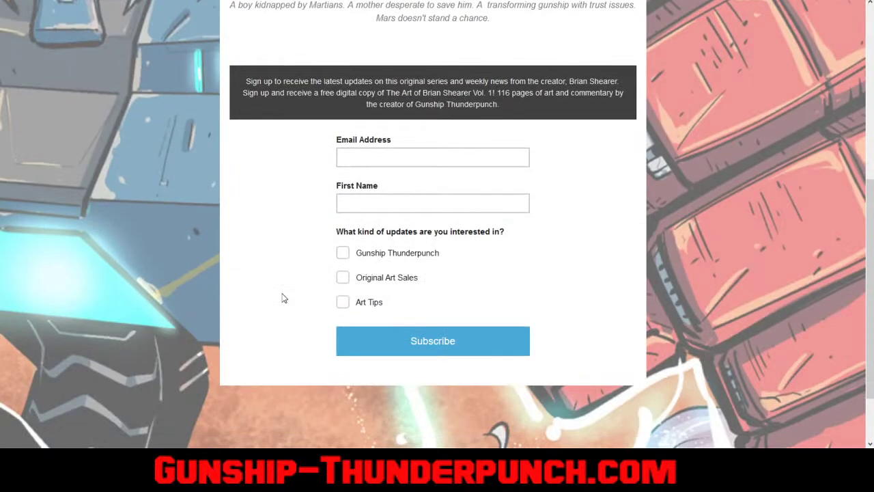
pyautogui.scroll(6, 284, 297)
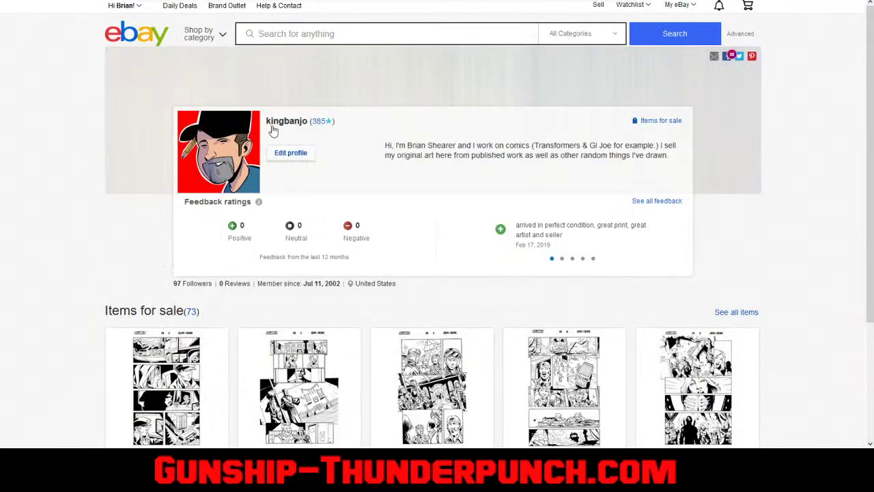
# Open the full list of the eBay seller's items for sale and browse the original comic page listings.
pyautogui.scroll(-1, 349, 208)
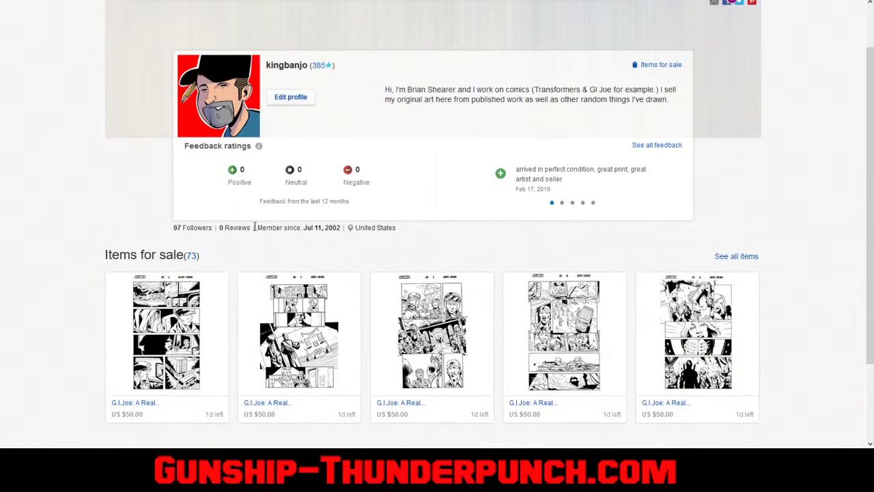
pyautogui.scroll(-2, 146, 246)
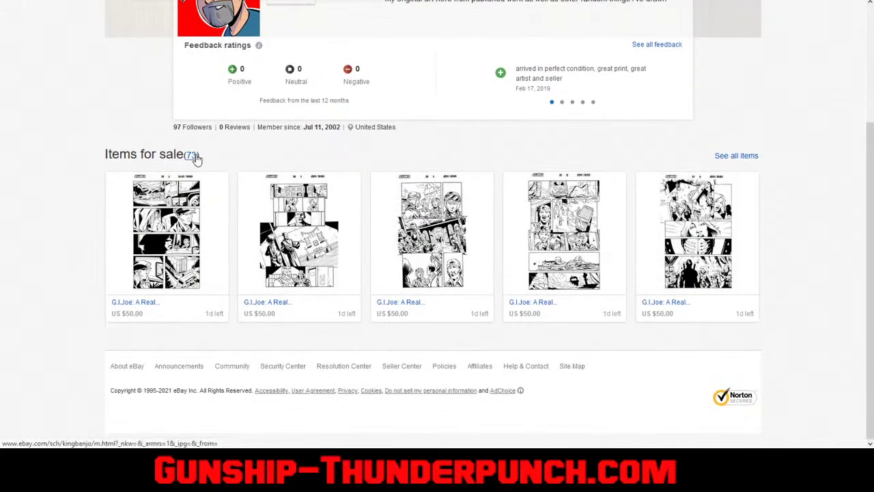
pyautogui.click(753, 164)
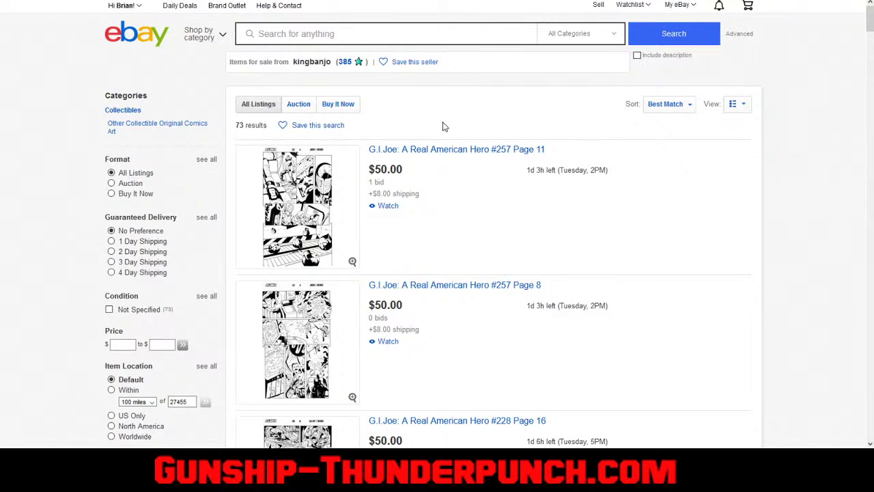
pyautogui.scroll(-8, 429, 181)
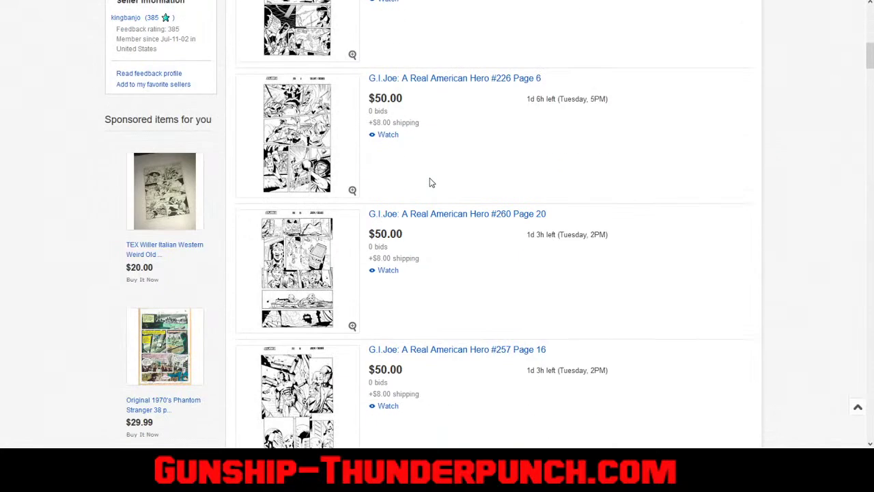
pyautogui.scroll(-2, 424, 194)
pyautogui.scroll(10, 424, 194)
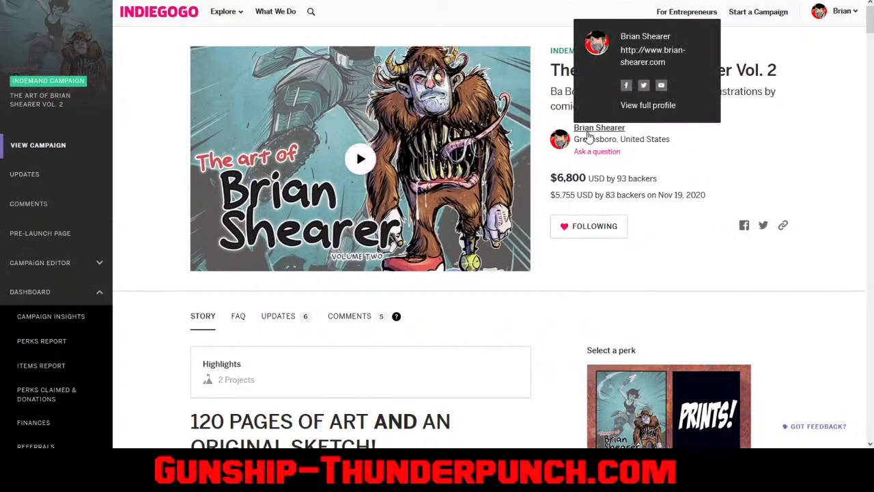
# Switch to the Indiegogo Volume 2 art book campaign and examine its sample artwork and perks.
pyautogui.scroll(-7, 829, 185)
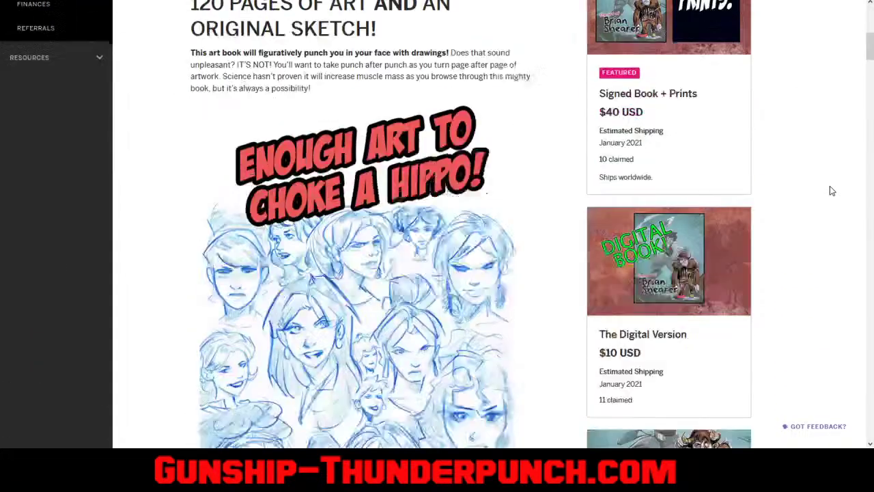
pyautogui.scroll(-3, 831, 188)
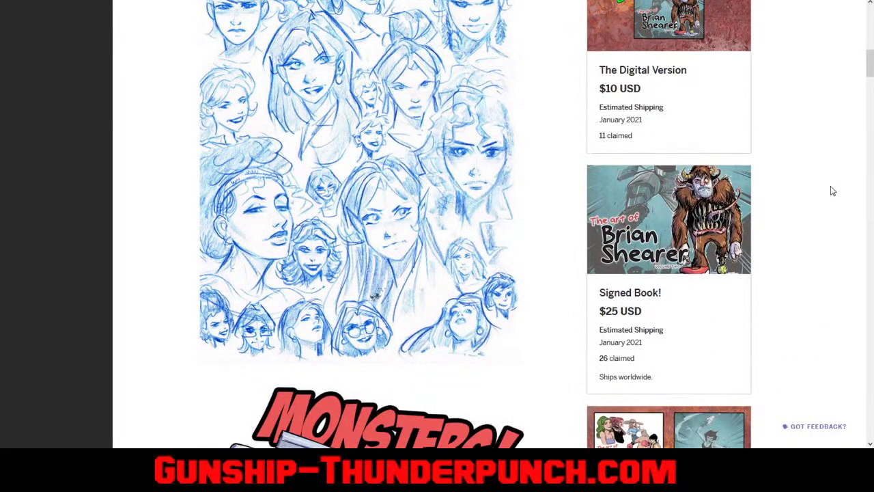
pyautogui.scroll(-7, 832, 190)
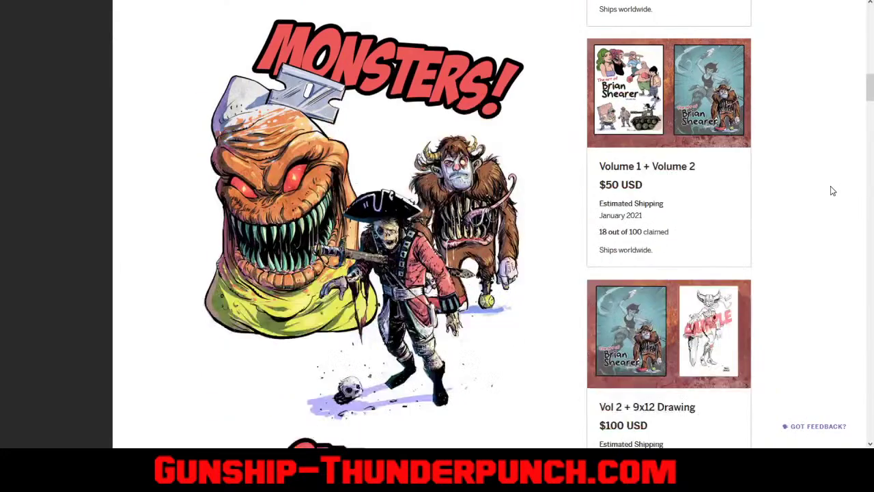
pyautogui.scroll(-3, 831, 191)
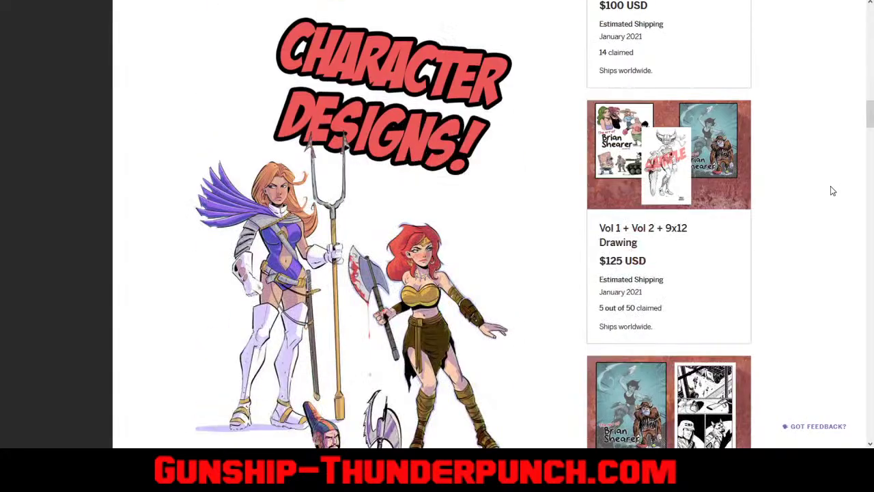
pyautogui.scroll(-2, 832, 191)
pyautogui.scroll(-9, 831, 186)
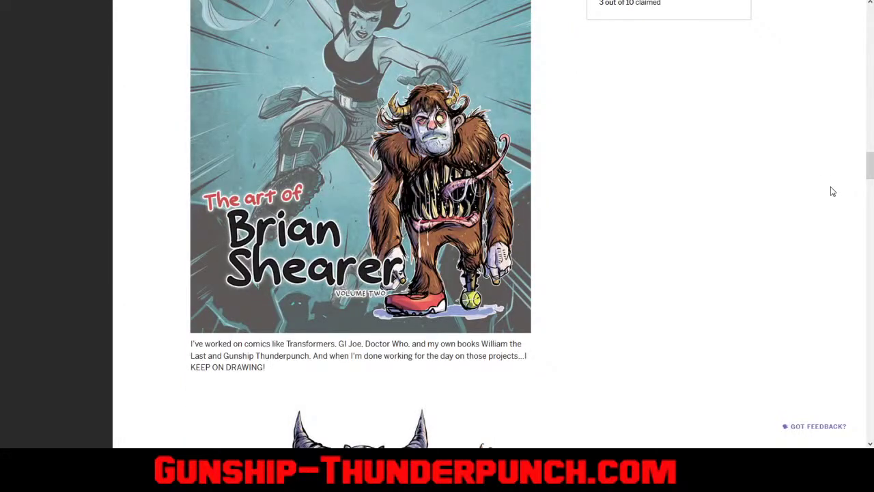
pyautogui.scroll(-6, 831, 195)
pyautogui.scroll(-5, 823, 207)
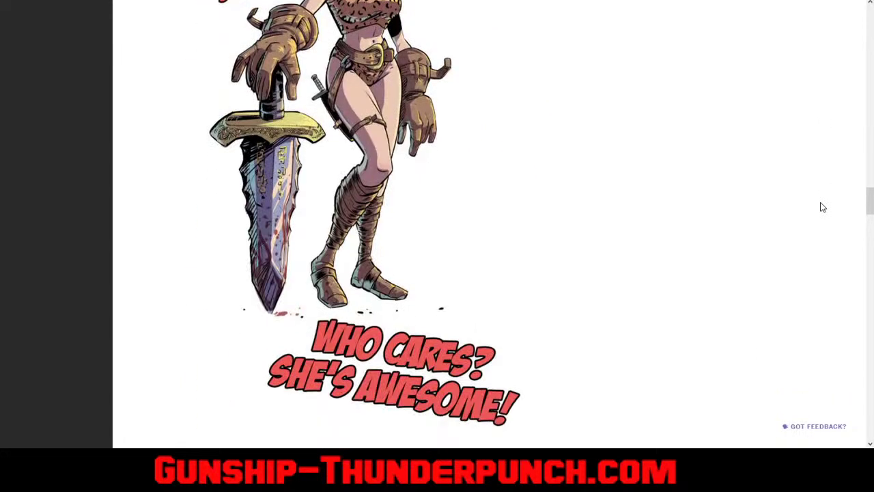
pyautogui.scroll(-4, 797, 269)
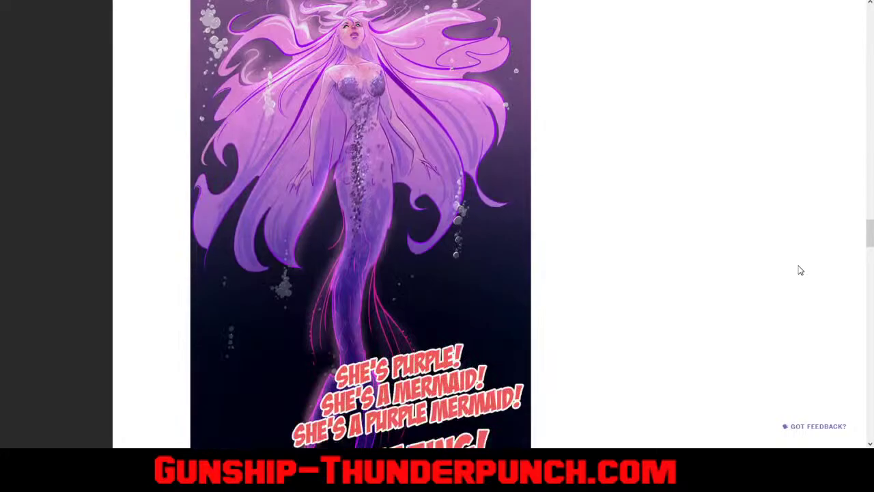
pyautogui.scroll(-4, 798, 269)
pyautogui.scroll(-8, 799, 270)
pyautogui.scroll(15, 798, 269)
pyautogui.scroll(20, 800, 246)
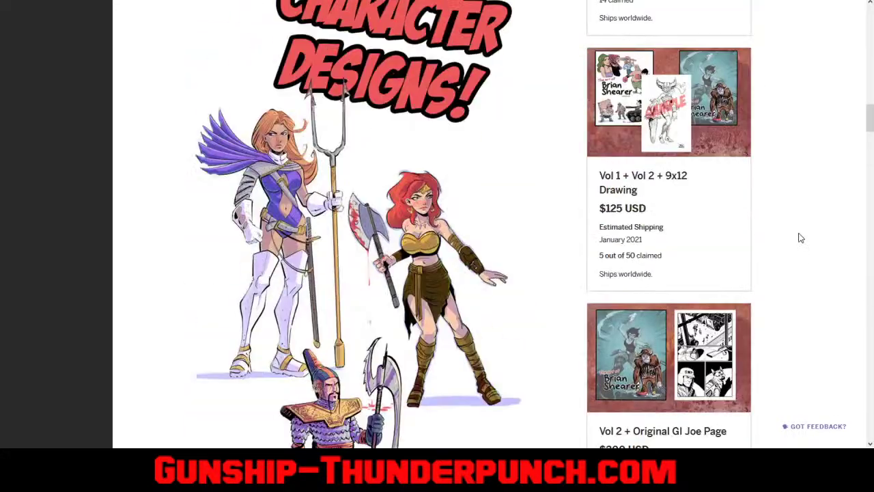
pyautogui.scroll(10, 800, 237)
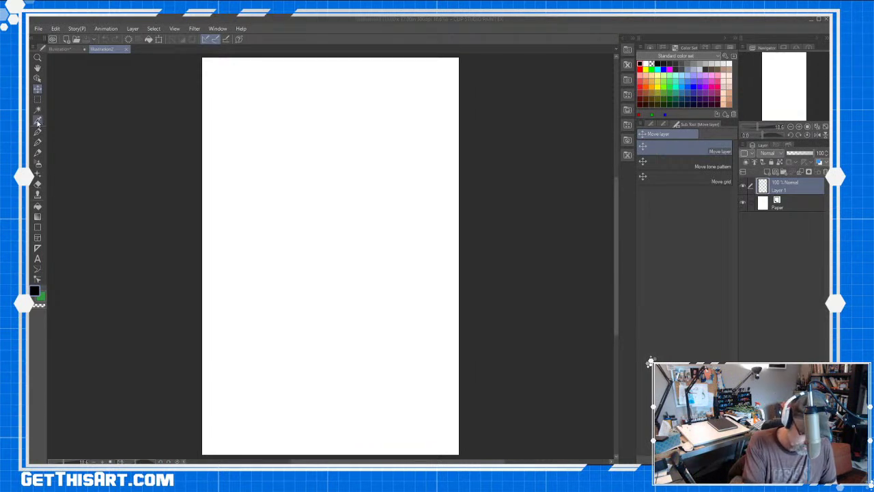
# Switch to Clip Studio Paint and choose the Pencil - Layout Blue 2 brush for the blank illustration.
pyautogui.press('p')
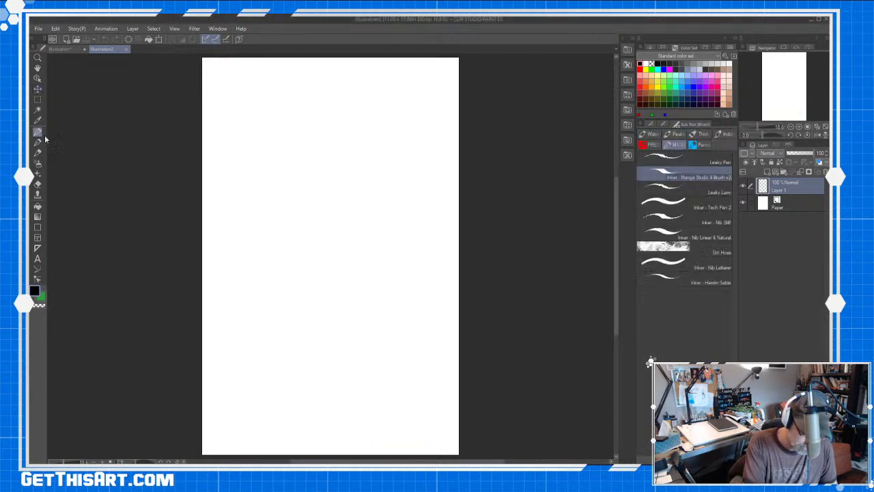
pyautogui.click(700, 147)
pyautogui.click(676, 160)
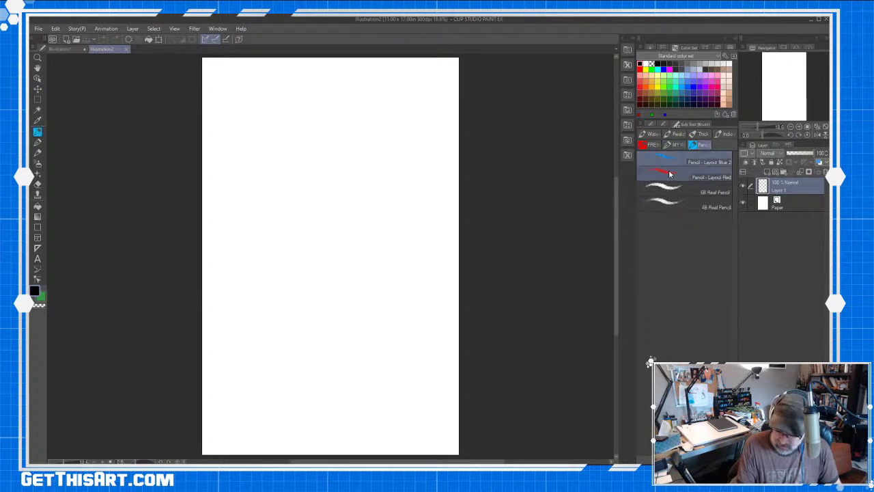
pyautogui.press('space')
pyautogui.scroll(3, 322, 182)
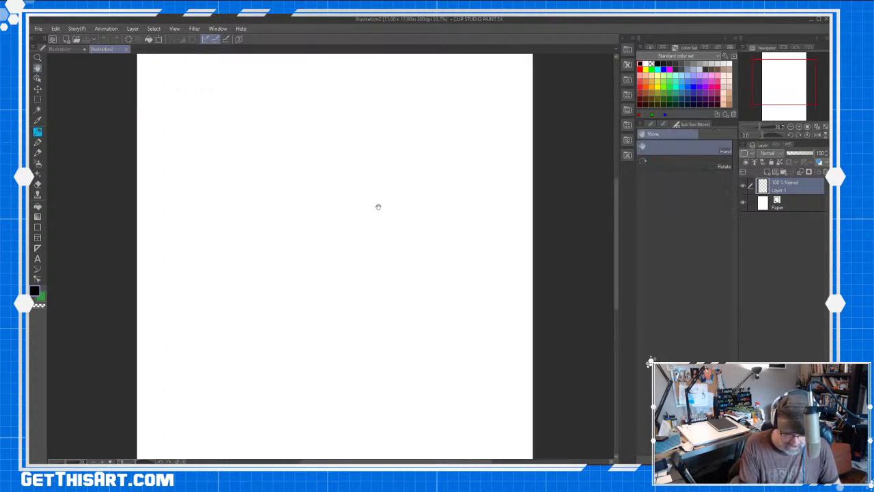
pyautogui.scroll(-2, 366, 243)
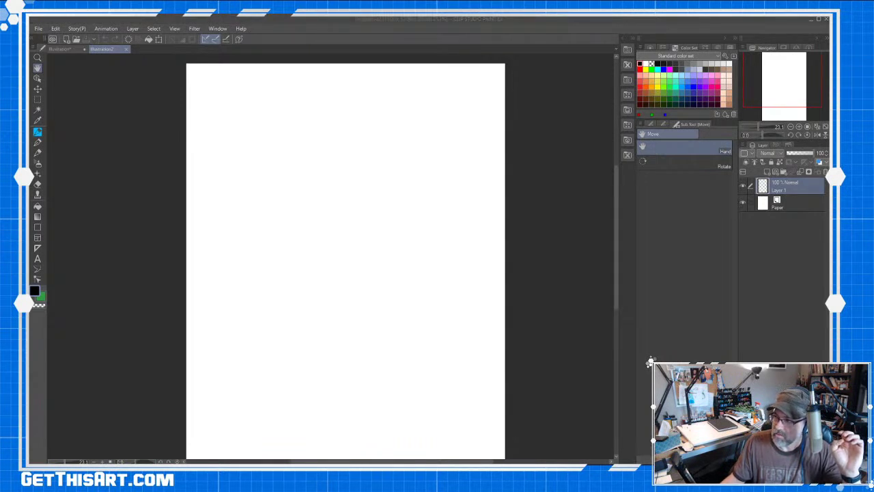
pyautogui.click(649, 363)
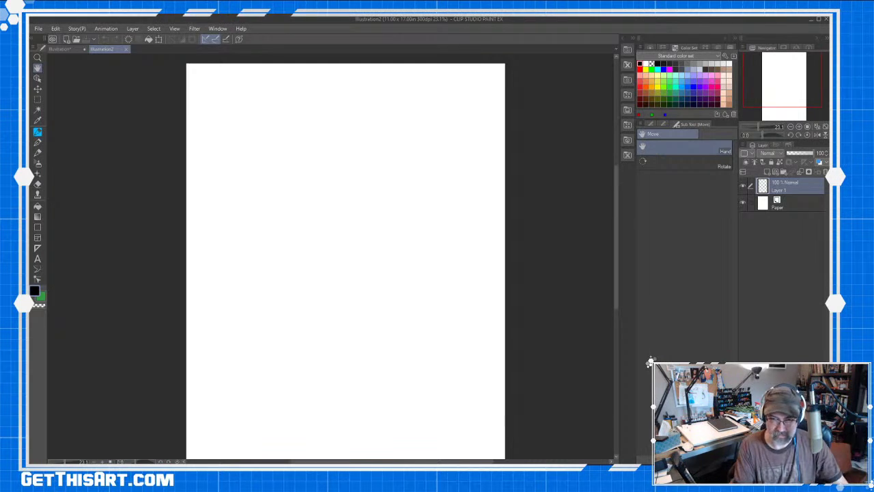
pyautogui.click(39, 131)
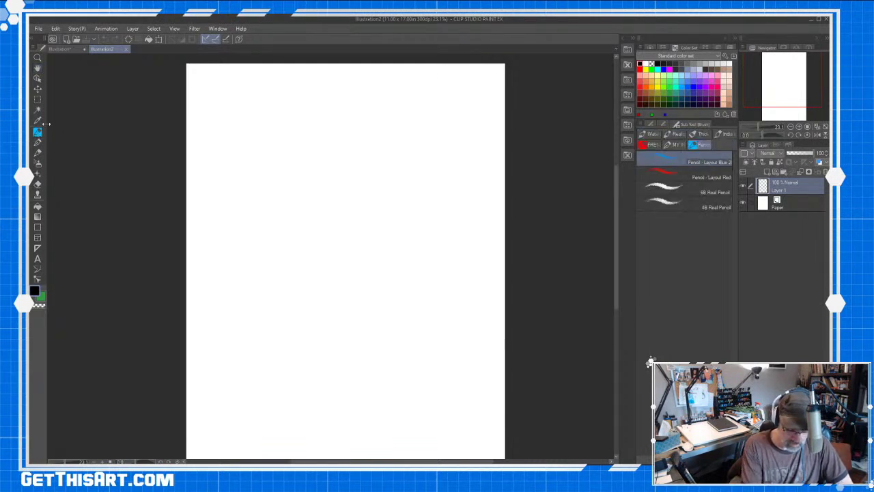
# Sketch a small upright oval for the head in loose blue strokes near the upper middle of the page.
pyautogui.hotkey('ctrl', 'space')
pyautogui.moveTo(312, 150); pyautogui.dragTo(314, 141)
pyautogui.press('space')
pyautogui.moveTo(373, 206); pyautogui.dragTo(369, 198)
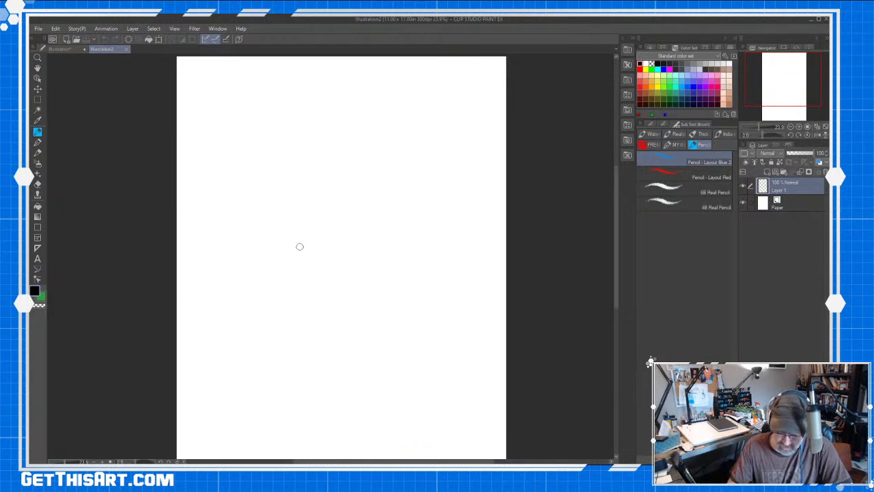
pyautogui.moveTo(616, 240); pyautogui.dragTo(615, 238)
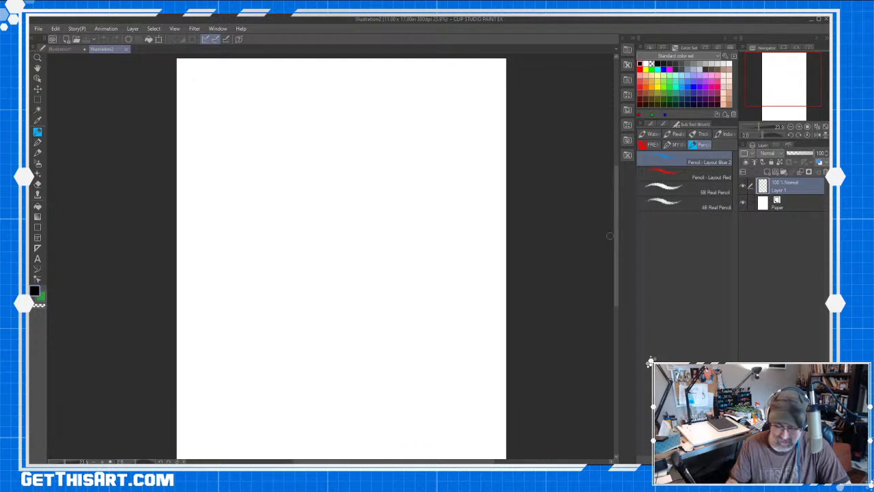
pyautogui.click(180, 154)
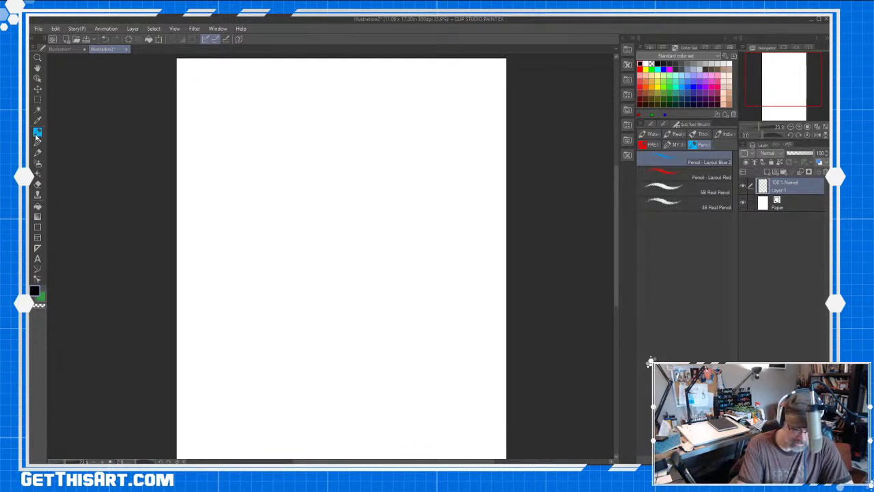
pyautogui.moveTo(307, 139)
pyautogui.mouseDown()
pyautogui.moveTo(320, 116)
pyautogui.moveTo(308, 134)
pyautogui.moveTo(327, 136)
pyautogui.moveTo(332, 116)
pyautogui.moveTo(313, 116)
pyautogui.moveTo(311, 131)
pyautogui.moveTo(332, 119)
pyautogui.moveTo(322, 149)
pyautogui.mouseUp()
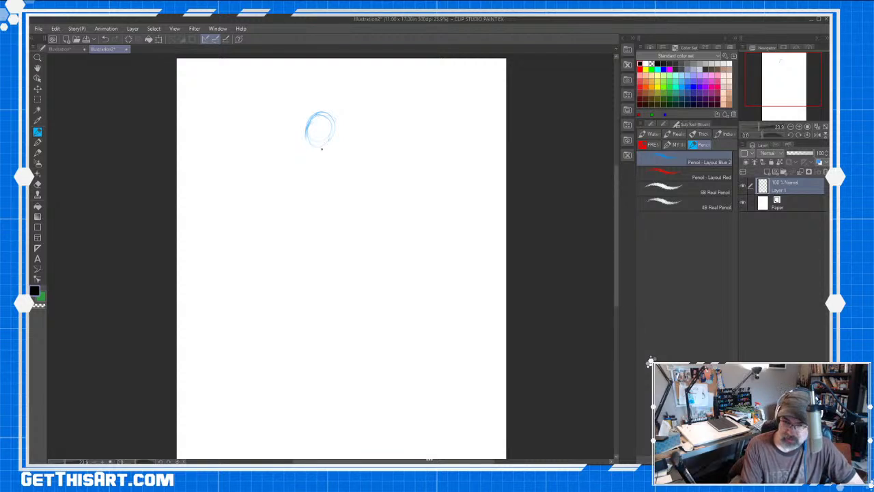
pyautogui.moveTo(306, 140); pyautogui.dragTo(313, 114)
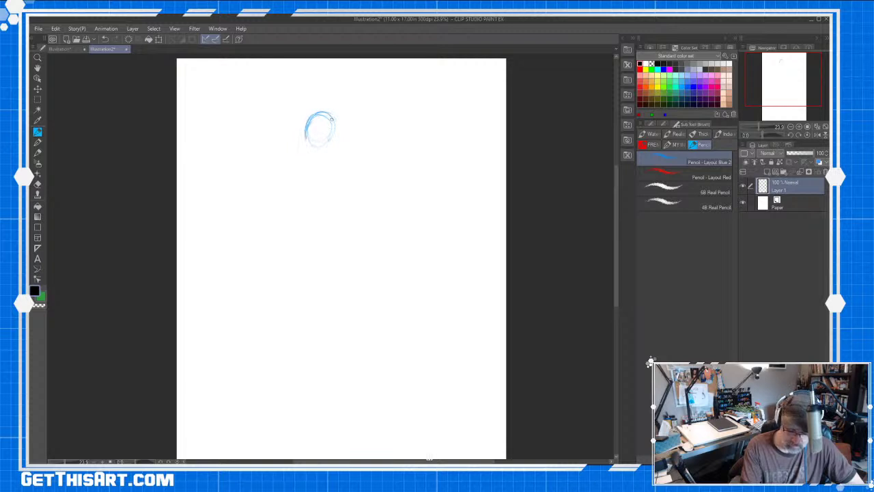
pyautogui.scroll(-2, 492, 171)
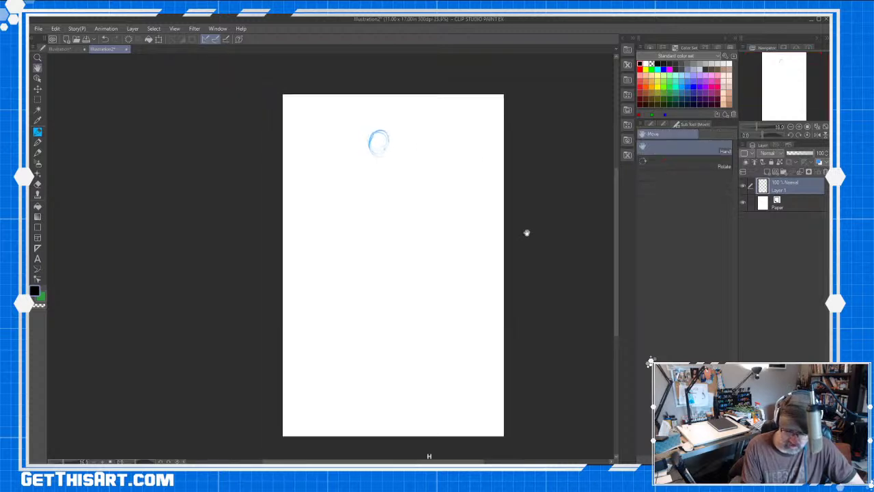
pyautogui.moveTo(527, 228); pyautogui.dragTo(474, 222)
pyautogui.moveTo(332, 128); pyautogui.dragTo(328, 147)
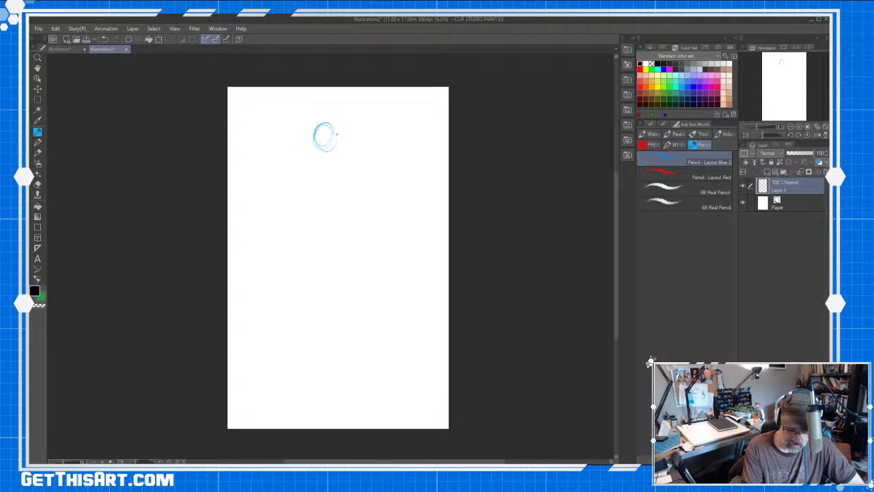
# Turn on timelapse recording for the current illustration.
pyautogui.click(38, 28)
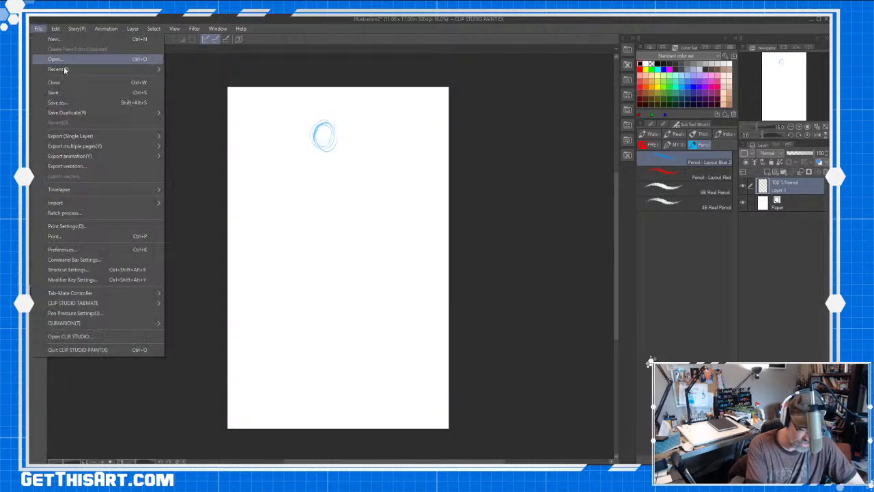
pyautogui.moveTo(162, 137)
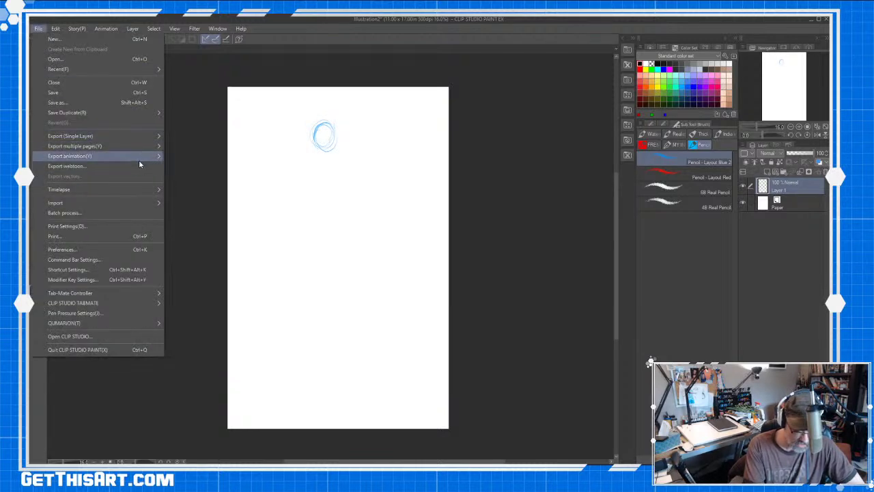
pyautogui.moveTo(164, 193)
pyautogui.click(222, 191)
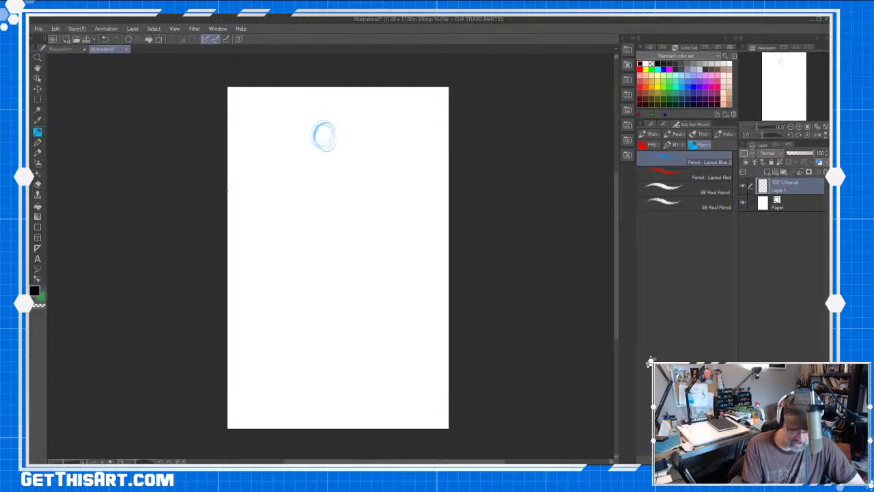
# Rough in slanted shoulder guide lines behind the head and a faint diagonal guide line low on the page.
pyautogui.moveTo(324, 146)
pyautogui.mouseDown()
pyautogui.moveTo(323, 118)
pyautogui.moveTo(339, 138)
pyautogui.moveTo(316, 150)
pyautogui.moveTo(333, 142)
pyautogui.moveTo(354, 152)
pyautogui.mouseUp()
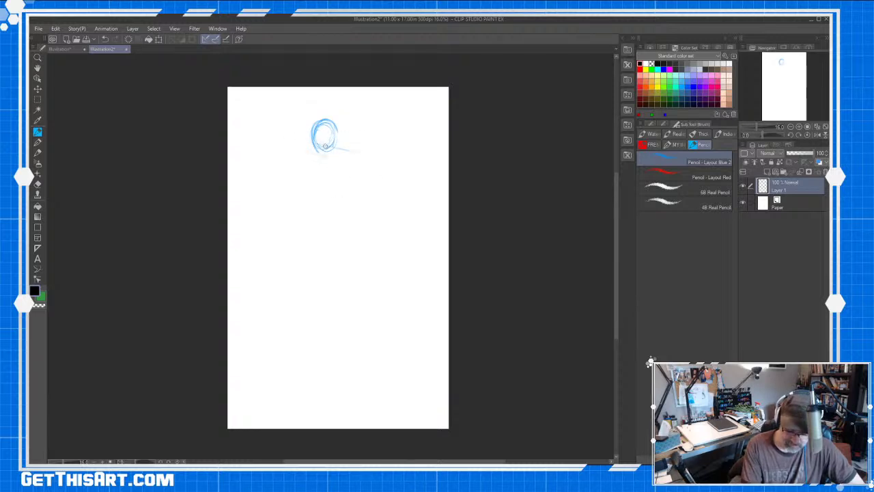
pyautogui.moveTo(253, 241); pyautogui.dragTo(292, 366)
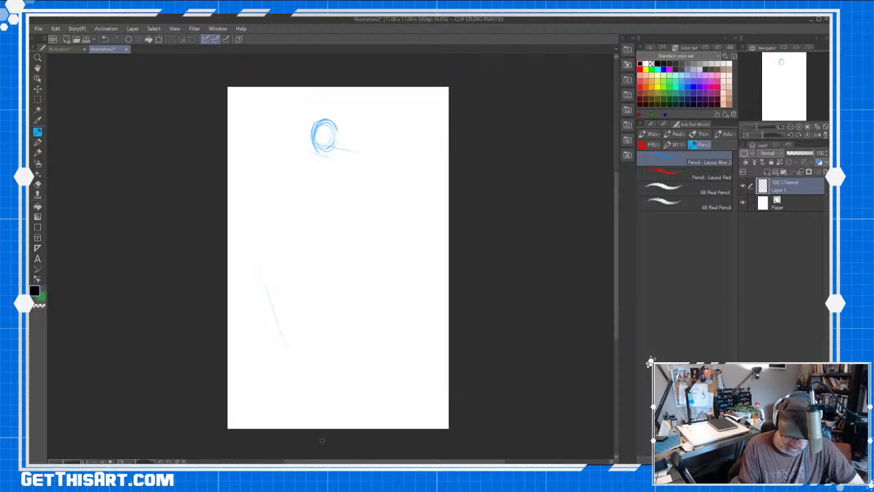
pyautogui.moveTo(299, 145); pyautogui.dragTo(348, 157)
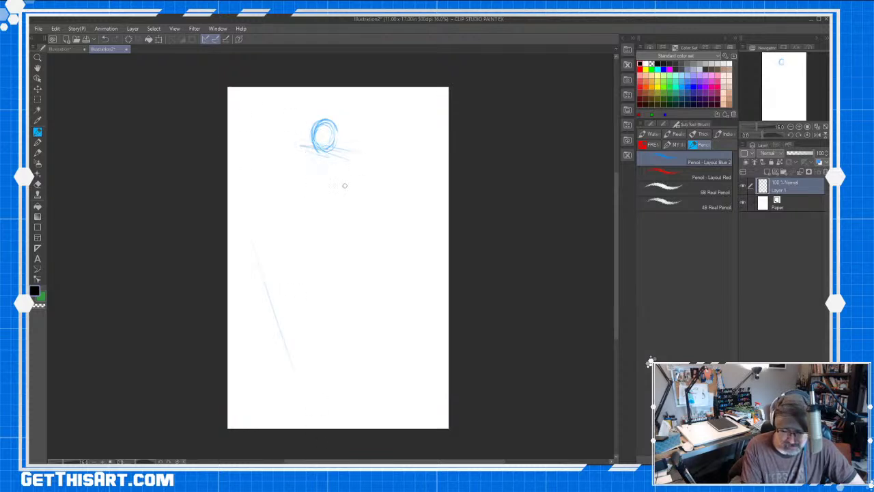
pyautogui.moveTo(301, 130); pyautogui.dragTo(356, 159)
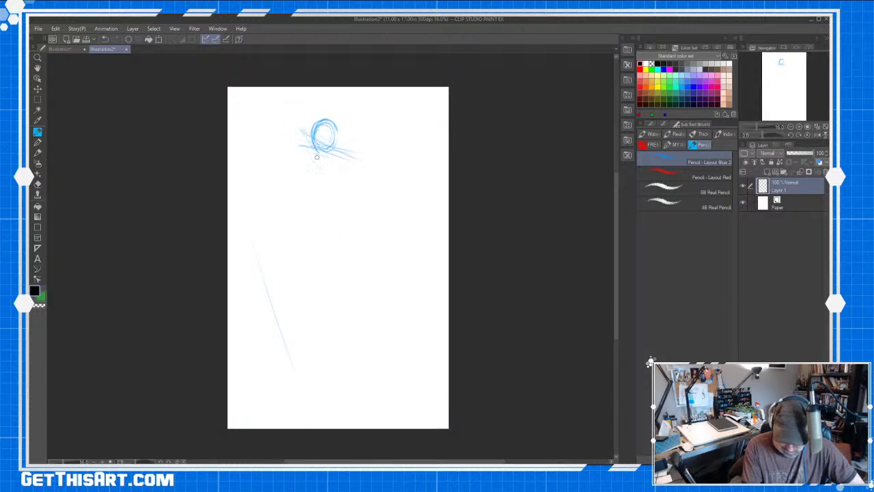
# Sketch the V-shaped chest below the head, with angled shoulder lines, face guidelines and short marks for the arm positions.
pyautogui.moveTo(301, 146)
pyautogui.mouseDown()
pyautogui.moveTo(340, 154)
pyautogui.moveTo(299, 141)
pyautogui.moveTo(315, 185)
pyautogui.mouseUp()
pyautogui.moveTo(350, 161)
pyautogui.mouseDown()
pyautogui.moveTo(309, 184)
pyautogui.moveTo(326, 200)
pyautogui.mouseUp()
pyautogui.moveTo(302, 150); pyautogui.dragTo(327, 191)
pyautogui.moveTo(280, 161); pyautogui.dragTo(372, 152)
pyautogui.moveTo(293, 142)
pyautogui.mouseDown()
pyautogui.moveTo(305, 182)
pyautogui.moveTo(337, 127)
pyautogui.moveTo(329, 182)
pyautogui.mouseUp()
pyautogui.moveTo(322, 123)
pyautogui.mouseDown()
pyautogui.moveTo(318, 147)
pyautogui.moveTo(333, 134)
pyautogui.moveTo(330, 145)
pyautogui.moveTo(312, 125)
pyautogui.moveTo(368, 110)
pyautogui.mouseUp()
pyautogui.moveTo(281, 155); pyautogui.dragTo(333, 179)
pyautogui.moveTo(276, 199); pyautogui.dragTo(266, 209)
pyautogui.moveTo(281, 151)
pyautogui.mouseDown()
pyautogui.moveTo(313, 184)
pyautogui.moveTo(331, 187)
pyautogui.mouseUp()
pyautogui.moveTo(366, 163); pyautogui.dragTo(328, 199)
pyautogui.moveTo(283, 154); pyautogui.dragTo(294, 190)
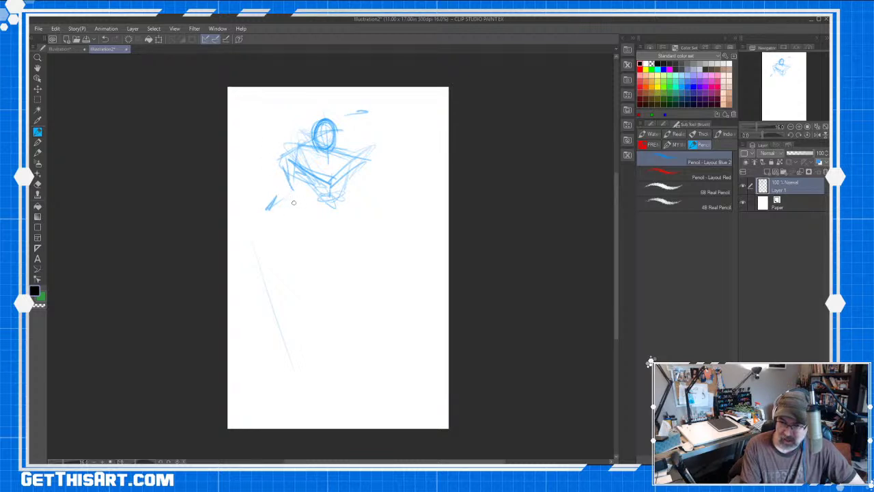
# Define the rib cage's side and build the shoulders into a flat, tilted box plane around the head.
pyautogui.moveTo(289, 188); pyautogui.dragTo(314, 207)
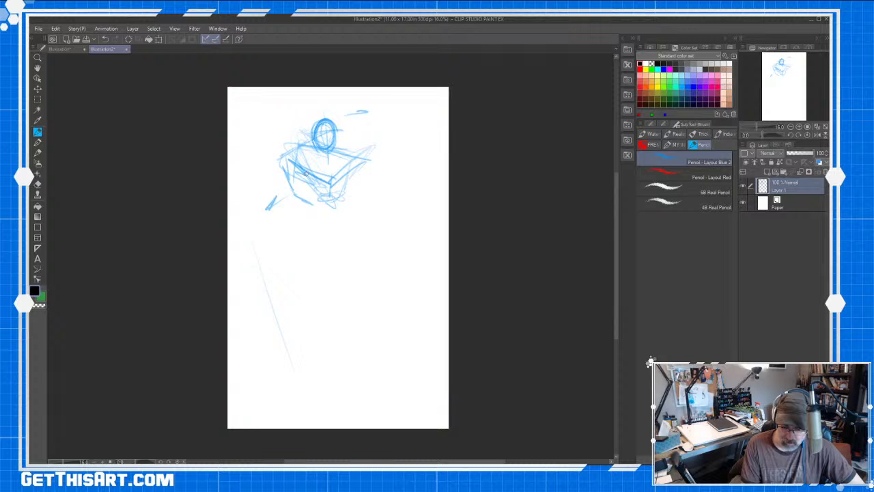
pyautogui.moveTo(315, 136)
pyautogui.mouseDown()
pyautogui.moveTo(287, 160)
pyautogui.moveTo(276, 151)
pyautogui.mouseUp()
pyautogui.moveTo(301, 179); pyautogui.dragTo(356, 158)
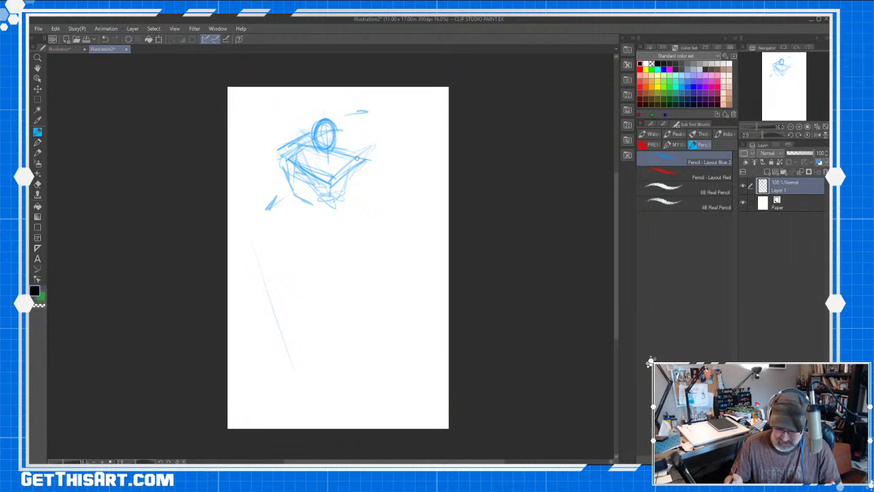
pyautogui.moveTo(618, 201); pyautogui.dragTo(616, 200)
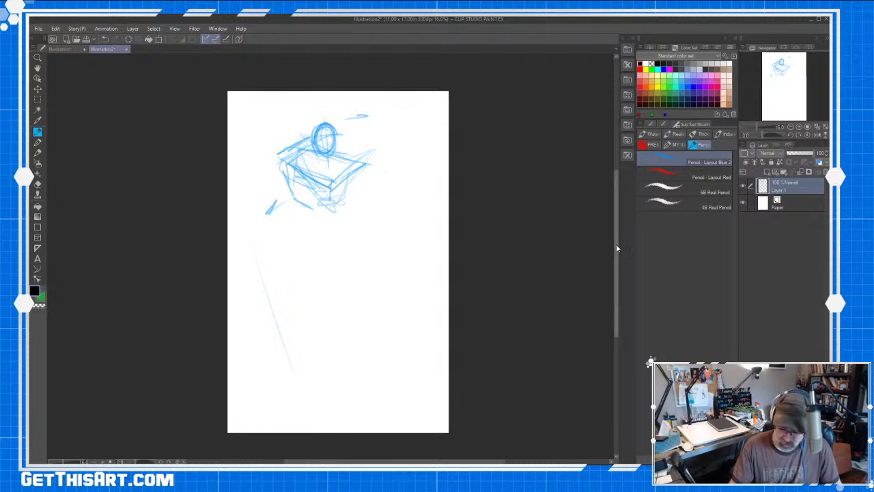
pyautogui.moveTo(279, 155); pyautogui.dragTo(280, 157)
pyautogui.moveTo(295, 188)
pyautogui.mouseDown()
pyautogui.moveTo(353, 172)
pyautogui.moveTo(372, 147)
pyautogui.moveTo(317, 164)
pyautogui.mouseUp()
pyautogui.moveTo(325, 149); pyautogui.dragTo(331, 152)
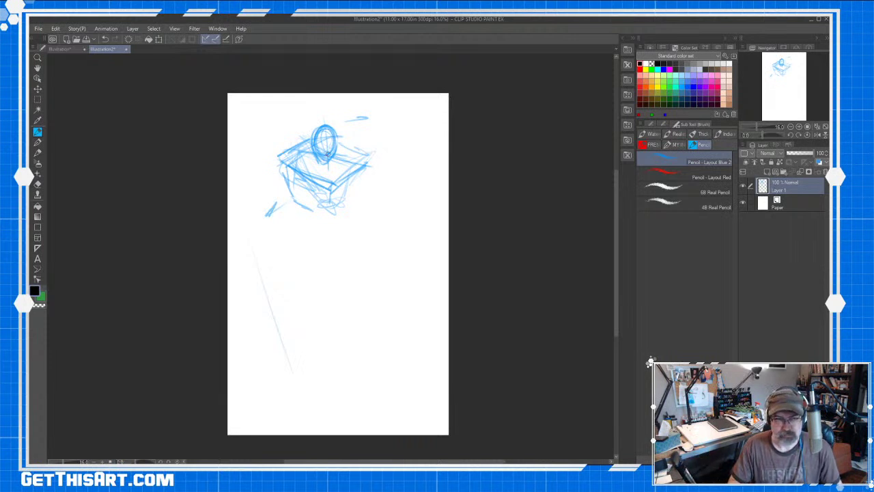
pyautogui.moveTo(280, 146)
pyautogui.mouseDown()
pyautogui.moveTo(304, 170)
pyautogui.moveTo(341, 171)
pyautogui.moveTo(366, 151)
pyautogui.moveTo(369, 158)
pyautogui.moveTo(336, 143)
pyautogui.mouseUp()
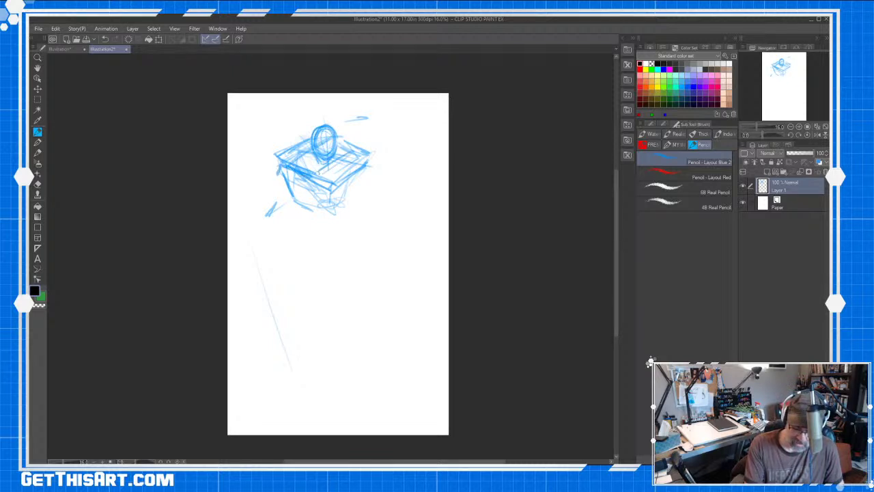
# Block in the torso as a tapering box beneath the shoulder plane, reinforcing its side edges and lower corner.
pyautogui.moveTo(273, 172); pyautogui.dragTo(298, 212)
pyautogui.moveTo(322, 217)
pyautogui.mouseDown()
pyautogui.moveTo(349, 216)
pyautogui.moveTo(333, 224)
pyautogui.moveTo(321, 211)
pyautogui.moveTo(349, 202)
pyautogui.moveTo(347, 212)
pyautogui.moveTo(314, 218)
pyautogui.mouseUp()
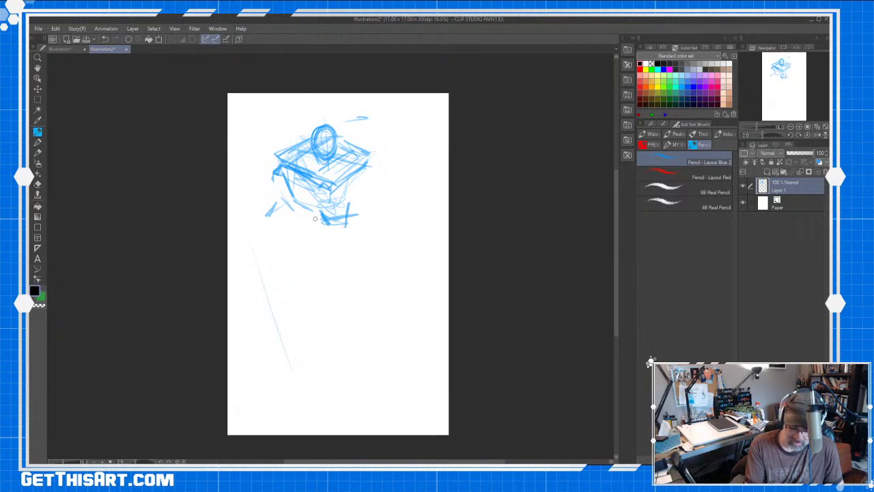
pyautogui.moveTo(315, 218)
pyautogui.mouseDown()
pyautogui.moveTo(342, 214)
pyautogui.moveTo(335, 207)
pyautogui.moveTo(348, 196)
pyautogui.moveTo(334, 175)
pyautogui.moveTo(364, 146)
pyautogui.moveTo(335, 176)
pyautogui.mouseUp()
pyautogui.moveTo(369, 152); pyautogui.dragTo(343, 146)
pyautogui.moveTo(277, 156); pyautogui.dragTo(275, 201)
pyautogui.moveTo(321, 186)
pyautogui.mouseDown()
pyautogui.moveTo(284, 167)
pyautogui.moveTo(287, 202)
pyautogui.moveTo(305, 217)
pyautogui.moveTo(319, 213)
pyautogui.moveTo(286, 169)
pyautogui.moveTo(303, 189)
pyautogui.moveTo(291, 198)
pyautogui.moveTo(304, 198)
pyautogui.moveTo(315, 219)
pyautogui.moveTo(293, 207)
pyautogui.moveTo(301, 197)
pyautogui.moveTo(316, 220)
pyautogui.mouseUp()
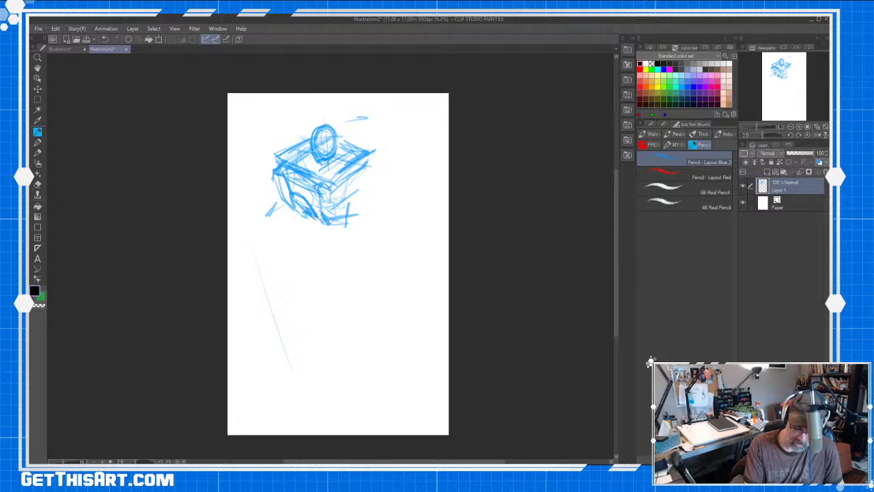
pyautogui.moveTo(367, 164)
pyautogui.mouseDown()
pyautogui.moveTo(389, 167)
pyautogui.moveTo(405, 136)
pyautogui.moveTo(287, 147)
pyautogui.moveTo(341, 194)
pyautogui.mouseUp()
# Try a hatched pelvis block directly below the torso and erase it with the Hard eraser.
pyautogui.moveTo(321, 231)
pyautogui.mouseDown()
pyautogui.moveTo(344, 239)
pyautogui.moveTo(334, 255)
pyautogui.moveTo(358, 224)
pyautogui.moveTo(334, 255)
pyautogui.moveTo(353, 242)
pyautogui.moveTo(326, 235)
pyautogui.moveTo(350, 222)
pyautogui.moveTo(345, 249)
pyautogui.moveTo(313, 255)
pyautogui.mouseUp()
pyautogui.moveTo(325, 260)
pyautogui.mouseDown()
pyautogui.moveTo(341, 242)
pyautogui.moveTo(310, 232)
pyautogui.moveTo(309, 253)
pyautogui.mouseUp()
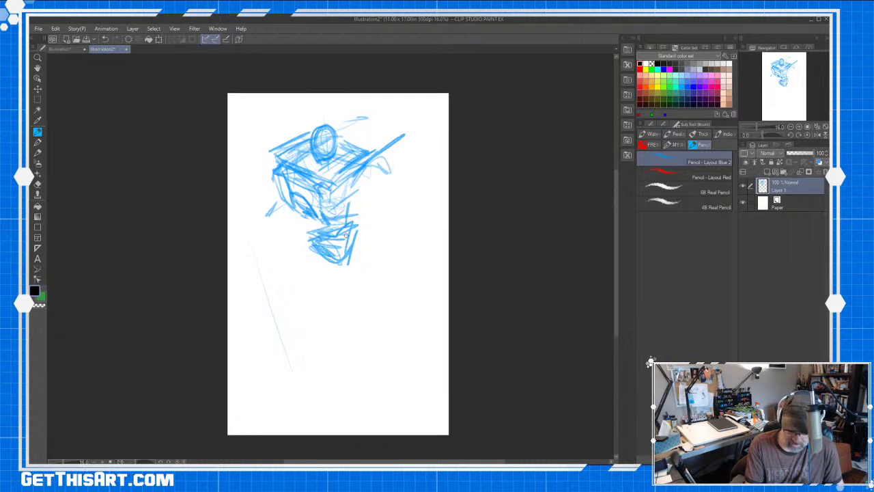
pyautogui.press('e')
pyautogui.moveTo(320, 232)
pyautogui.mouseDown()
pyautogui.moveTo(339, 222)
pyautogui.moveTo(311, 247)
pyautogui.mouseUp()
pyautogui.click(673, 148)
pyautogui.moveTo(350, 224)
pyautogui.mouseDown()
pyautogui.moveTo(362, 243)
pyautogui.moveTo(312, 248)
pyautogui.mouseUp()
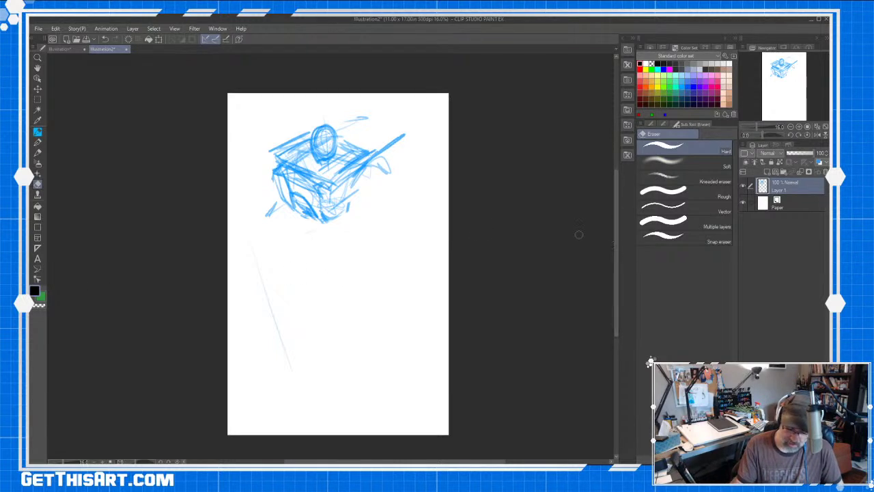
# Erase the lines inside the head oval and the stray marks around both shoulders.
pyautogui.moveTo(294, 170)
pyautogui.mouseDown()
pyautogui.moveTo(292, 146)
pyautogui.moveTo(266, 153)
pyautogui.moveTo(322, 115)
pyautogui.moveTo(320, 151)
pyautogui.moveTo(320, 136)
pyautogui.moveTo(330, 138)
pyautogui.moveTo(325, 157)
pyautogui.moveTo(326, 121)
pyautogui.moveTo(286, 129)
pyautogui.mouseUp()
pyautogui.moveTo(267, 204); pyautogui.dragTo(275, 214)
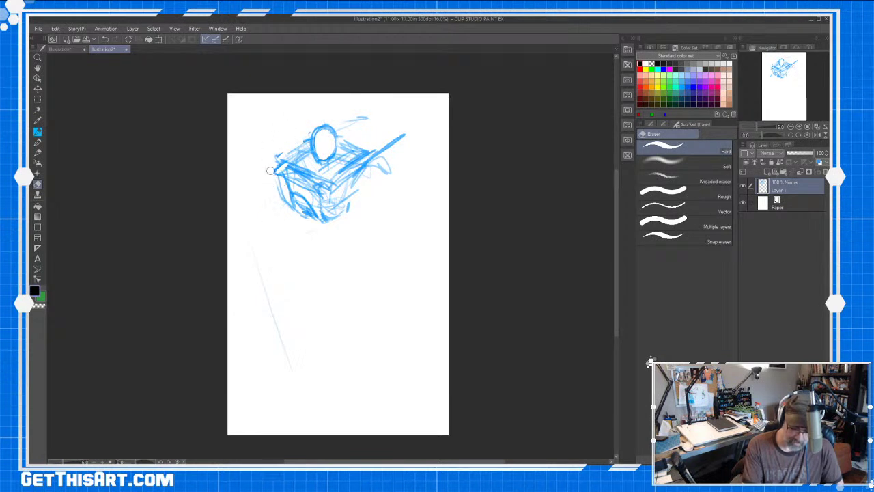
pyautogui.moveTo(346, 120)
pyautogui.mouseDown()
pyautogui.moveTo(387, 140)
pyautogui.moveTo(407, 128)
pyautogui.moveTo(385, 162)
pyautogui.mouseUp()
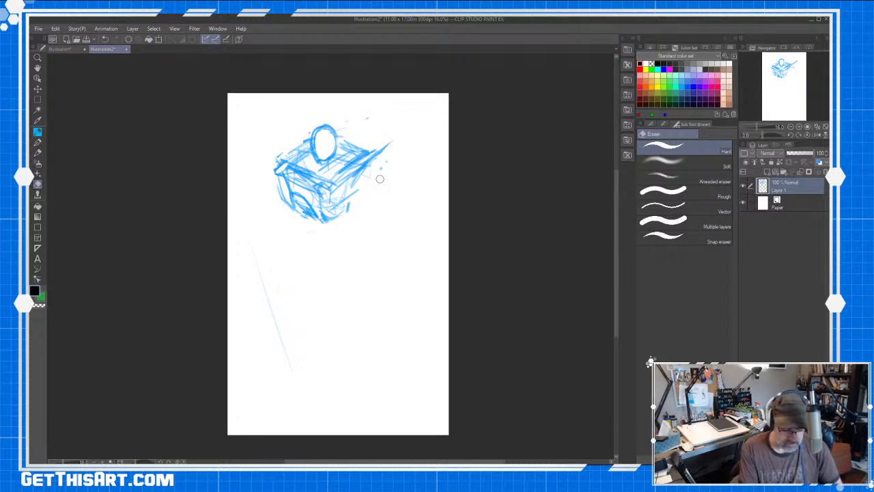
# Sketch the waist and loose hip and thigh lines below the torso with the blue layout pencil.
pyautogui.press('b')
pyautogui.moveTo(307, 211)
pyautogui.mouseDown()
pyautogui.moveTo(337, 239)
pyautogui.moveTo(309, 226)
pyautogui.moveTo(266, 292)
pyautogui.moveTo(342, 234)
pyautogui.moveTo(393, 263)
pyautogui.mouseUp()
pyautogui.moveTo(297, 252)
pyautogui.mouseDown()
pyautogui.moveTo(302, 229)
pyautogui.moveTo(263, 247)
pyautogui.moveTo(294, 290)
pyautogui.moveTo(274, 311)
pyautogui.mouseUp()
# Scale down the whole sketch and place it nearer the middle of the page.
pyautogui.hotkey('ctrl', 't')
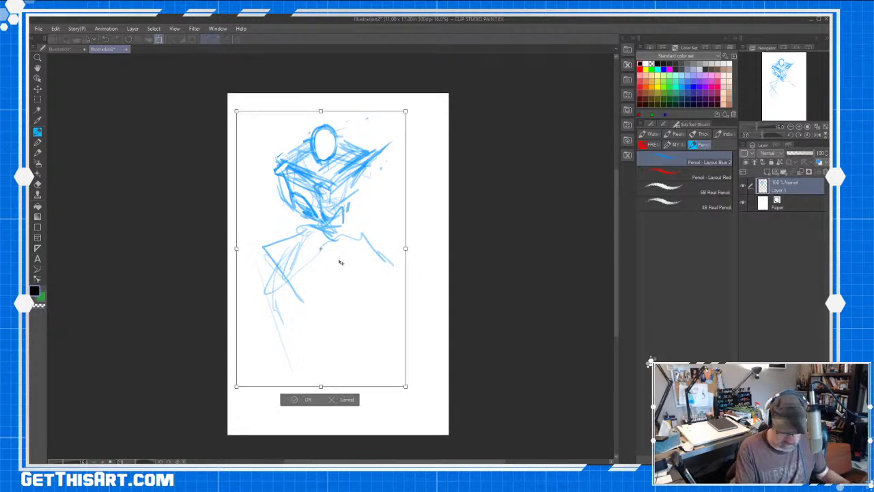
pyautogui.moveTo(404, 112)
pyautogui.mouseDown()
pyautogui.moveTo(360, 203)
pyautogui.moveTo(408, 129)
pyautogui.moveTo(350, 220)
pyautogui.moveTo(359, 207)
pyautogui.mouseUp()
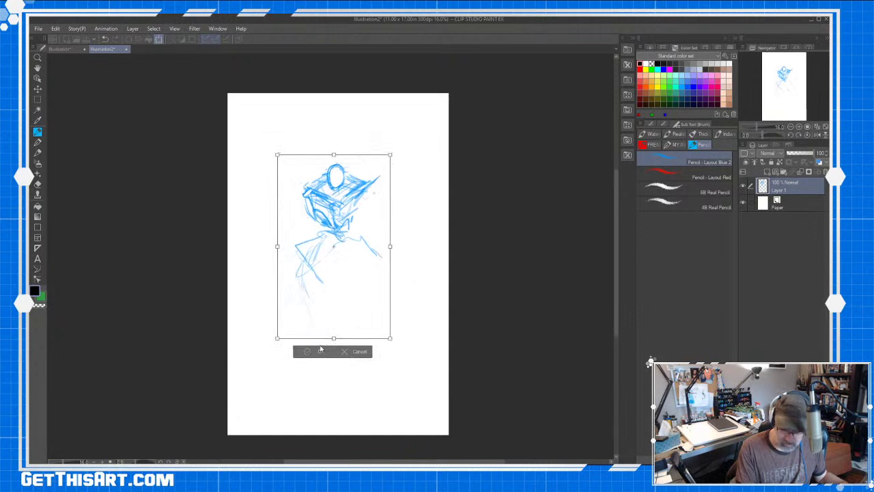
pyautogui.click(321, 349)
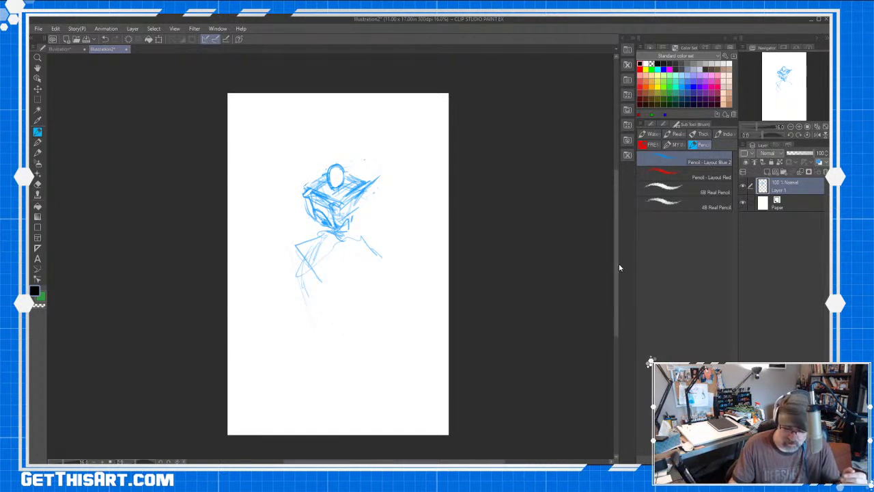
# Sketch the right-hand arm with a round shoulder joint, a wider left shoulder and two spikes rising above the shoulders.
pyautogui.scroll(1, 616, 272)
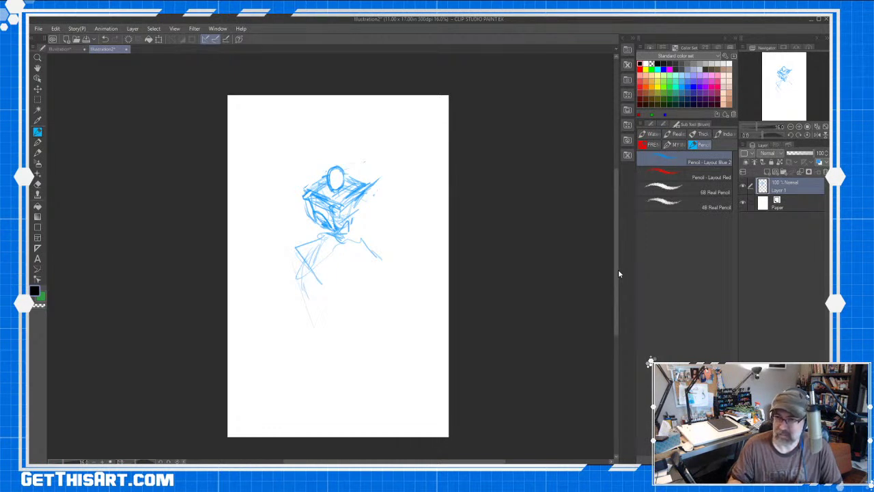
pyautogui.scroll(2, 370, 191)
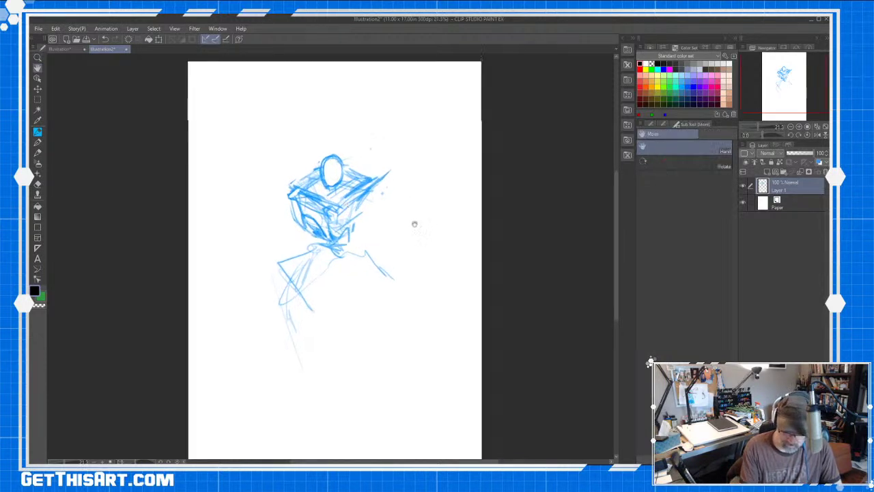
pyautogui.moveTo(318, 251); pyautogui.dragTo(295, 281)
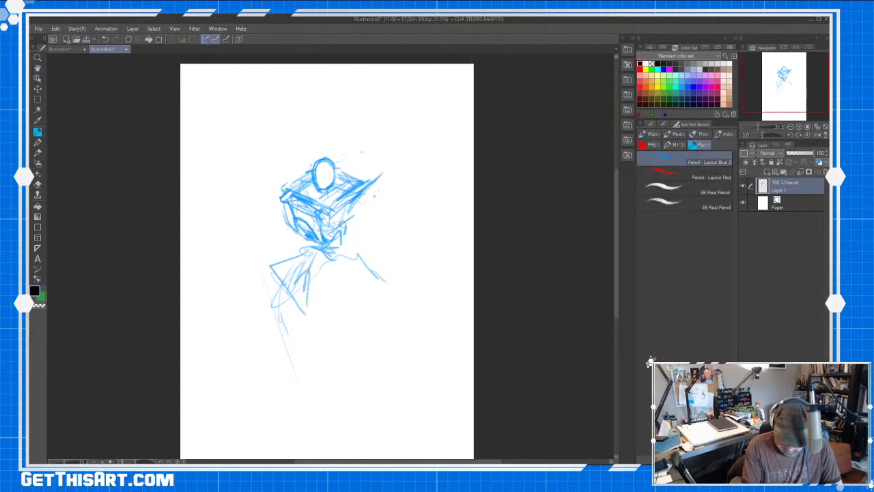
pyautogui.moveTo(378, 198)
pyautogui.mouseDown()
pyautogui.moveTo(419, 202)
pyautogui.moveTo(441, 231)
pyautogui.moveTo(427, 213)
pyautogui.moveTo(367, 204)
pyautogui.moveTo(345, 215)
pyautogui.moveTo(406, 184)
pyautogui.mouseUp()
pyautogui.moveTo(272, 184)
pyautogui.mouseDown()
pyautogui.moveTo(313, 157)
pyautogui.moveTo(306, 176)
pyautogui.moveTo(309, 110)
pyautogui.mouseUp()
pyautogui.moveTo(385, 120); pyautogui.dragTo(364, 163)
pyautogui.moveTo(309, 119)
pyautogui.mouseDown()
pyautogui.moveTo(309, 104)
pyautogui.moveTo(311, 143)
pyautogui.mouseUp()
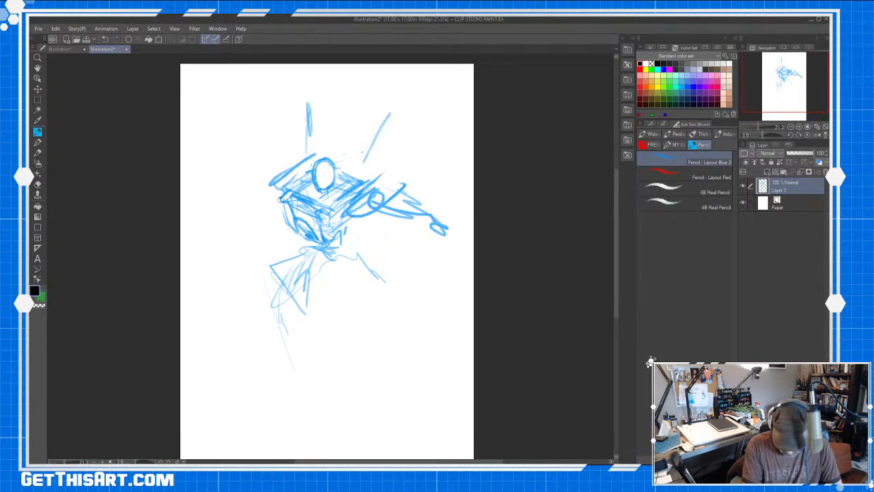
# Rough in both forearms, curving the right one toward the page edge and angling the left one outward.
pyautogui.moveTo(248, 244)
pyautogui.mouseDown()
pyautogui.moveTo(276, 227)
pyautogui.moveTo(229, 240)
pyautogui.moveTo(250, 238)
pyautogui.mouseUp()
pyautogui.moveTo(409, 215)
pyautogui.mouseDown()
pyautogui.moveTo(468, 251)
pyautogui.moveTo(472, 282)
pyautogui.mouseUp()
pyautogui.moveTo(444, 220); pyautogui.dragTo(473, 266)
pyautogui.moveTo(268, 228); pyautogui.dragTo(220, 269)
pyautogui.moveTo(220, 274)
pyautogui.mouseDown()
pyautogui.moveTo(244, 248)
pyautogui.moveTo(212, 258)
pyautogui.moveTo(237, 243)
pyautogui.mouseUp()
pyautogui.moveTo(452, 244)
pyautogui.mouseDown()
pyautogui.moveTo(477, 283)
pyautogui.moveTo(411, 204)
pyautogui.mouseUp()
pyautogui.moveTo(418, 200)
pyautogui.mouseDown()
pyautogui.moveTo(369, 196)
pyautogui.moveTo(394, 194)
pyautogui.mouseUp()
pyautogui.moveTo(277, 217); pyautogui.dragTo(214, 252)
# Sketch both legs with long oval thighs, a bent right knee and an oval right lower leg.
pyautogui.moveTo(298, 256)
pyautogui.mouseDown()
pyautogui.moveTo(272, 287)
pyautogui.moveTo(287, 329)
pyautogui.mouseUp()
pyautogui.moveTo(304, 265)
pyautogui.mouseDown()
pyautogui.moveTo(274, 327)
pyautogui.moveTo(269, 361)
pyautogui.mouseUp()
pyautogui.moveTo(309, 269)
pyautogui.mouseDown()
pyautogui.moveTo(293, 369)
pyautogui.moveTo(294, 348)
pyautogui.mouseUp()
pyautogui.moveTo(359, 268); pyautogui.dragTo(403, 317)
pyautogui.moveTo(402, 314)
pyautogui.mouseDown()
pyautogui.moveTo(362, 276)
pyautogui.moveTo(399, 319)
pyautogui.mouseUp()
pyautogui.moveTo(355, 280); pyautogui.dragTo(392, 320)
pyautogui.moveTo(361, 298); pyautogui.dragTo(342, 376)
pyautogui.moveTo(378, 327); pyautogui.dragTo(343, 391)
pyautogui.moveTo(355, 266); pyautogui.dragTo(370, 336)
pyautogui.moveTo(357, 271); pyautogui.dragTo(355, 297)
# Darken the right forearm and redraw the left arm with a raised oval forearm.
pyautogui.moveTo(395, 204); pyautogui.dragTo(470, 258)
pyautogui.moveTo(268, 217); pyautogui.dragTo(246, 233)
pyautogui.moveTo(269, 192)
pyautogui.mouseDown()
pyautogui.moveTo(296, 165)
pyautogui.moveTo(262, 186)
pyautogui.mouseUp()
pyautogui.moveTo(283, 188)
pyautogui.mouseDown()
pyautogui.moveTo(247, 217)
pyautogui.moveTo(216, 225)
pyautogui.mouseUp()
pyautogui.moveTo(262, 208); pyautogui.dragTo(228, 216)
pyautogui.moveTo(220, 220)
pyautogui.mouseDown()
pyautogui.moveTo(205, 225)
pyautogui.moveTo(224, 217)
pyautogui.mouseUp()
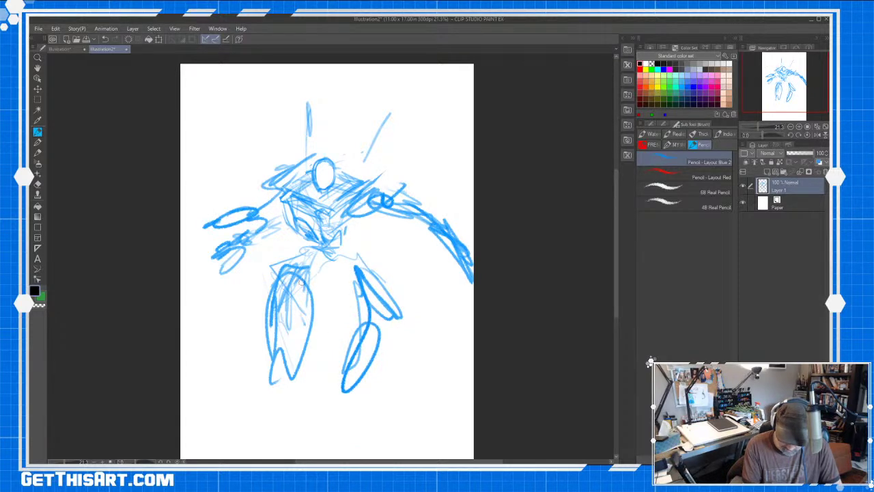
# Block in a triangular pelvis and a left leg in a wider stance, and erase the old thighs.
pyautogui.moveTo(314, 249)
pyautogui.mouseDown()
pyautogui.moveTo(340, 246)
pyautogui.moveTo(329, 277)
pyautogui.moveTo(321, 266)
pyautogui.moveTo(321, 279)
pyautogui.moveTo(340, 261)
pyautogui.moveTo(222, 360)
pyautogui.moveTo(232, 324)
pyautogui.moveTo(205, 425)
pyautogui.mouseUp()
pyautogui.press('e')
pyautogui.moveTo(286, 315)
pyautogui.mouseDown()
pyautogui.moveTo(302, 288)
pyautogui.moveTo(314, 322)
pyautogui.moveTo(280, 376)
pyautogui.moveTo(259, 291)
pyautogui.moveTo(292, 268)
pyautogui.moveTo(278, 271)
pyautogui.moveTo(337, 297)
pyautogui.moveTo(380, 268)
pyautogui.moveTo(365, 267)
pyautogui.moveTo(309, 326)
pyautogui.mouseUp()
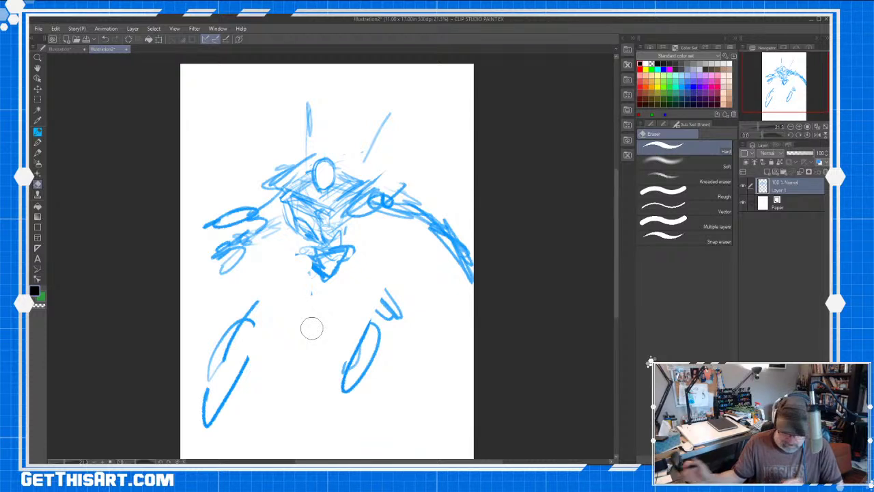
# Lengthen and thicken the two spikes above the shoulders and reinforce both shoulder blocks with the blue pencil.
pyautogui.press('p')
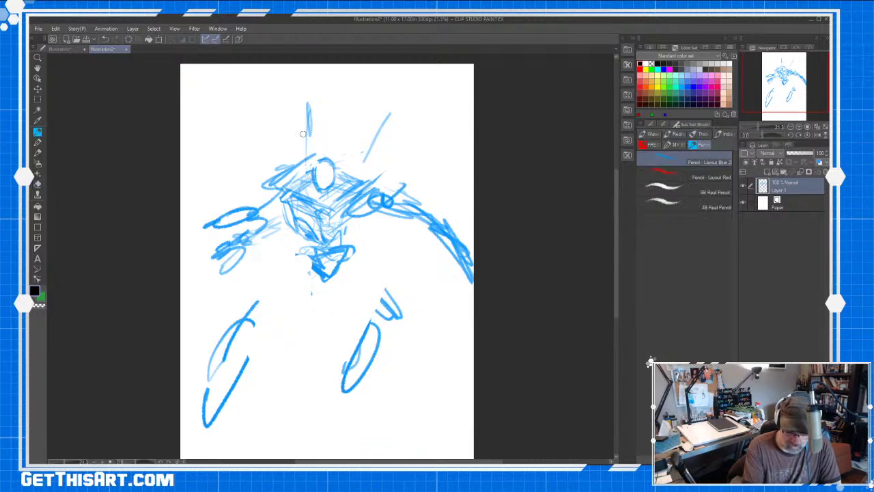
pyautogui.moveTo(312, 172)
pyautogui.mouseDown()
pyautogui.moveTo(331, 166)
pyautogui.moveTo(313, 191)
pyautogui.mouseUp()
pyautogui.moveTo(306, 147)
pyautogui.mouseDown()
pyautogui.moveTo(310, 83)
pyautogui.moveTo(308, 99)
pyautogui.mouseUp()
pyautogui.moveTo(348, 171); pyautogui.dragTo(396, 92)
pyautogui.moveTo(375, 124); pyautogui.dragTo(406, 87)
pyautogui.moveTo(281, 174)
pyautogui.mouseDown()
pyautogui.moveTo(262, 184)
pyautogui.moveTo(274, 201)
pyautogui.moveTo(270, 182)
pyautogui.moveTo(305, 157)
pyautogui.mouseUp()
pyautogui.moveTo(339, 210)
pyautogui.mouseDown()
pyautogui.moveTo(357, 206)
pyautogui.moveTo(381, 178)
pyautogui.moveTo(355, 219)
pyautogui.moveTo(339, 220)
pyautogui.mouseUp()
pyautogui.moveTo(308, 160)
pyautogui.mouseDown()
pyautogui.moveTo(295, 177)
pyautogui.moveTo(305, 154)
pyautogui.moveTo(266, 179)
pyautogui.mouseUp()
pyautogui.moveTo(276, 167); pyautogui.dragTo(273, 169)
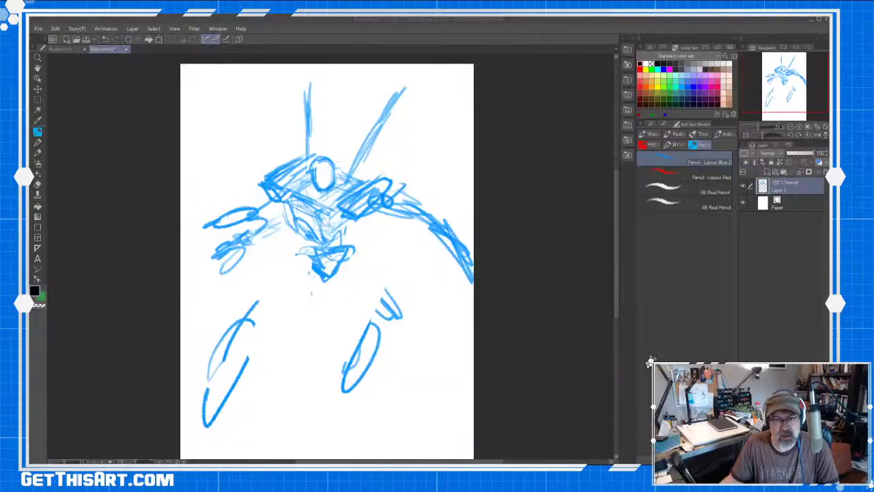
# Firm up the pelvis triangle and connect it to thin thighs, a bent right knee and a bulky left lower leg.
pyautogui.moveTo(303, 256)
pyautogui.mouseDown()
pyautogui.moveTo(316, 276)
pyautogui.moveTo(347, 258)
pyautogui.moveTo(338, 280)
pyautogui.mouseUp()
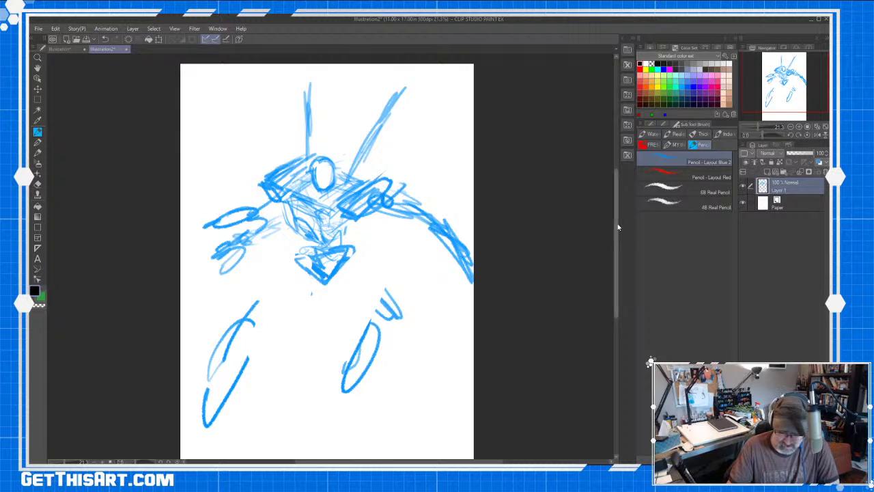
pyautogui.scroll(-1, 619, 227)
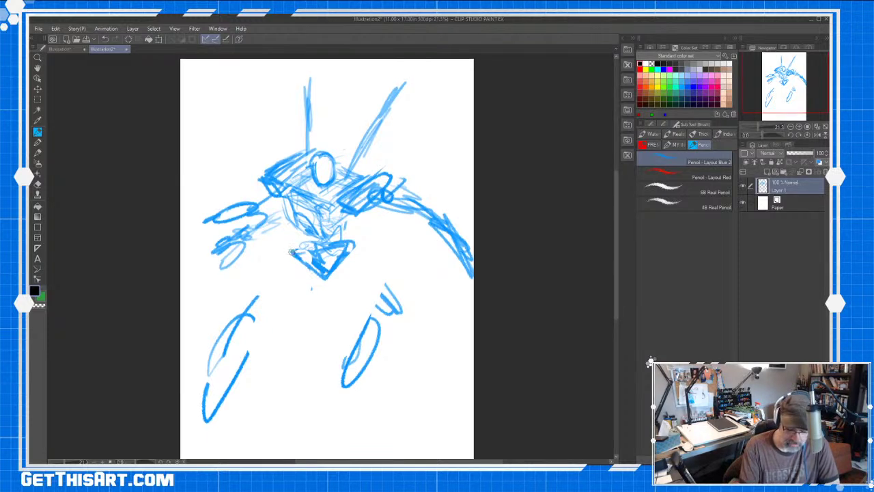
pyautogui.moveTo(297, 266)
pyautogui.mouseDown()
pyautogui.moveTo(256, 298)
pyautogui.moveTo(281, 307)
pyautogui.moveTo(256, 296)
pyautogui.moveTo(199, 417)
pyautogui.moveTo(211, 424)
pyautogui.moveTo(252, 341)
pyautogui.mouseUp()
pyautogui.moveTo(342, 269)
pyautogui.mouseDown()
pyautogui.moveTo(401, 309)
pyautogui.moveTo(375, 374)
pyautogui.moveTo(387, 309)
pyautogui.mouseUp()
pyautogui.moveTo(300, 261)
pyautogui.mouseDown()
pyautogui.moveTo(259, 291)
pyautogui.moveTo(229, 347)
pyautogui.mouseUp()
pyautogui.moveTo(291, 290); pyautogui.dragTo(253, 392)
pyautogui.moveTo(276, 351)
pyautogui.mouseDown()
pyautogui.moveTo(244, 413)
pyautogui.moveTo(223, 432)
pyautogui.mouseUp()
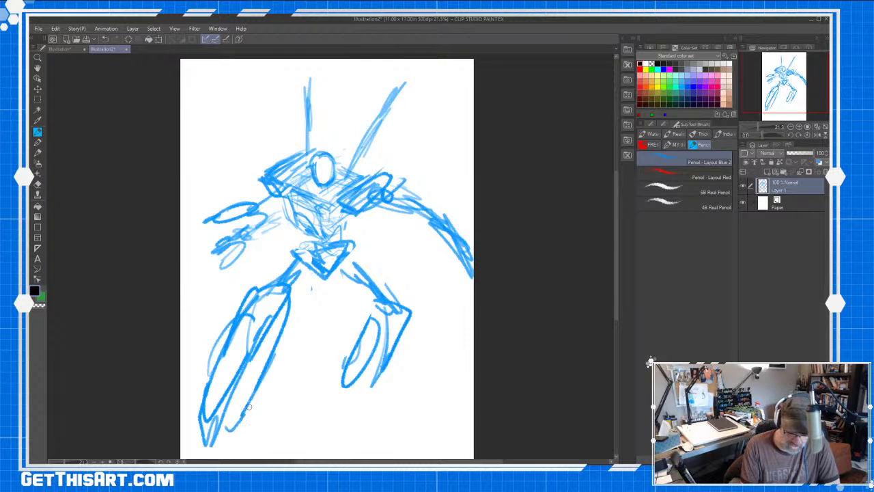
# Close off the bulky right lower leg and add rounded hip joints on both sides of the pelvis.
pyautogui.moveTo(238, 331); pyautogui.dragTo(199, 408)
pyautogui.moveTo(343, 371)
pyautogui.mouseDown()
pyautogui.moveTo(334, 389)
pyautogui.moveTo(361, 413)
pyautogui.moveTo(352, 418)
pyautogui.mouseUp()
pyautogui.moveTo(370, 405); pyautogui.dragTo(384, 362)
pyautogui.moveTo(398, 322); pyautogui.dragTo(380, 351)
pyautogui.moveTo(354, 276)
pyautogui.mouseDown()
pyautogui.moveTo(311, 252)
pyautogui.moveTo(276, 263)
pyautogui.mouseUp()
pyautogui.moveTo(348, 242); pyautogui.dragTo(360, 255)
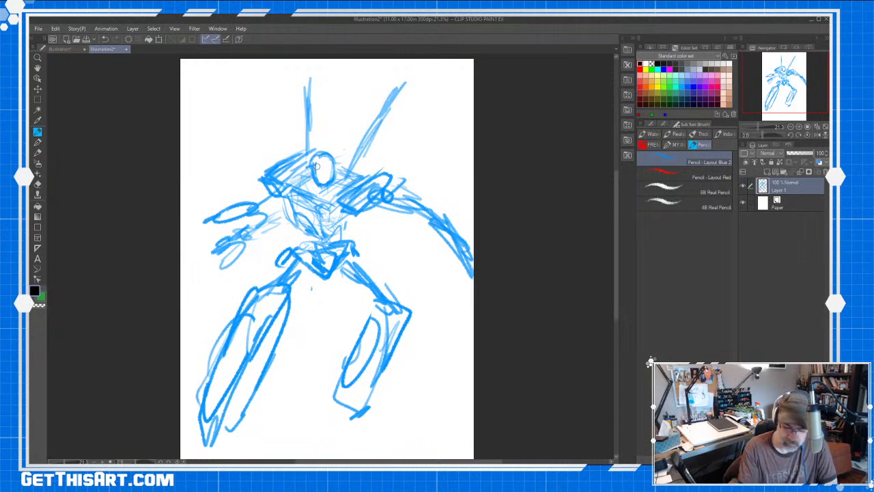
# Thicken the left shoulder spike, strengthen the left arm and add a rough hand to the right arm.
pyautogui.moveTo(315, 159); pyautogui.dragTo(311, 72)
pyautogui.moveTo(276, 186)
pyautogui.mouseDown()
pyautogui.moveTo(265, 206)
pyautogui.moveTo(226, 222)
pyautogui.mouseUp()
pyautogui.moveTo(234, 214)
pyautogui.mouseDown()
pyautogui.moveTo(203, 234)
pyautogui.moveTo(208, 242)
pyautogui.mouseUp()
pyautogui.moveTo(445, 250); pyautogui.dragTo(456, 286)
pyautogui.moveTo(472, 270); pyautogui.dragTo(471, 283)
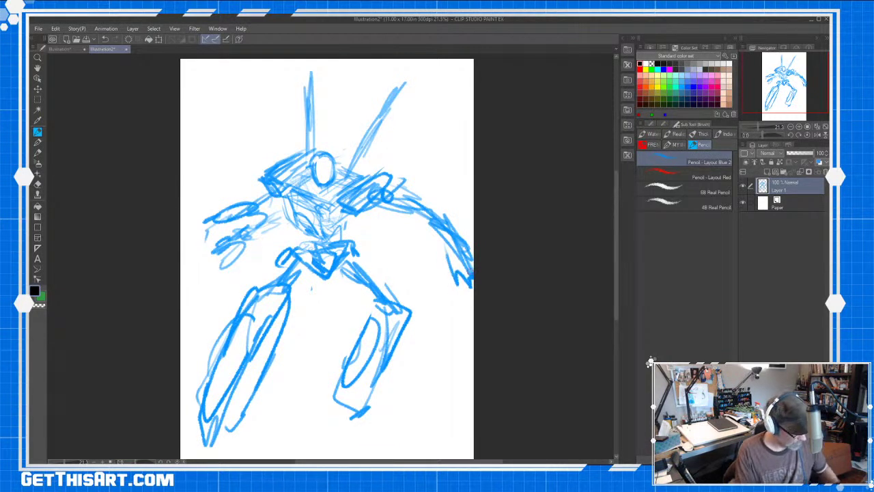
# Scale the robot figure down and reposition it in the upper middle of the page with margin on both sides.
pyautogui.hotkey('ctrl', 't')
pyautogui.moveTo(473, 74); pyautogui.dragTo(387, 187)
pyautogui.moveTo(354, 237); pyautogui.dragTo(377, 154)
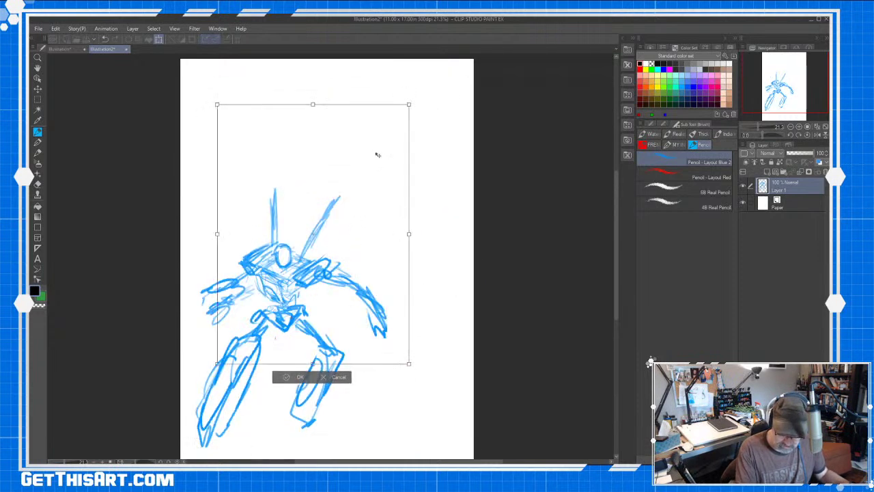
pyautogui.moveTo(404, 117); pyautogui.dragTo(401, 113)
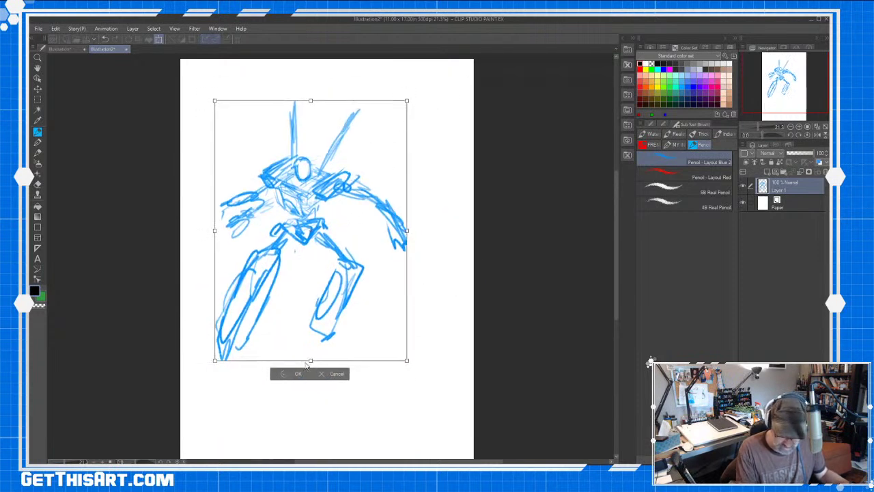
pyautogui.click(293, 375)
# Redraw the right forearm as a longer closed oval shape reaching past the hand.
pyautogui.moveTo(385, 240); pyautogui.dragTo(393, 249)
pyautogui.moveTo(375, 212); pyautogui.dragTo(408, 259)
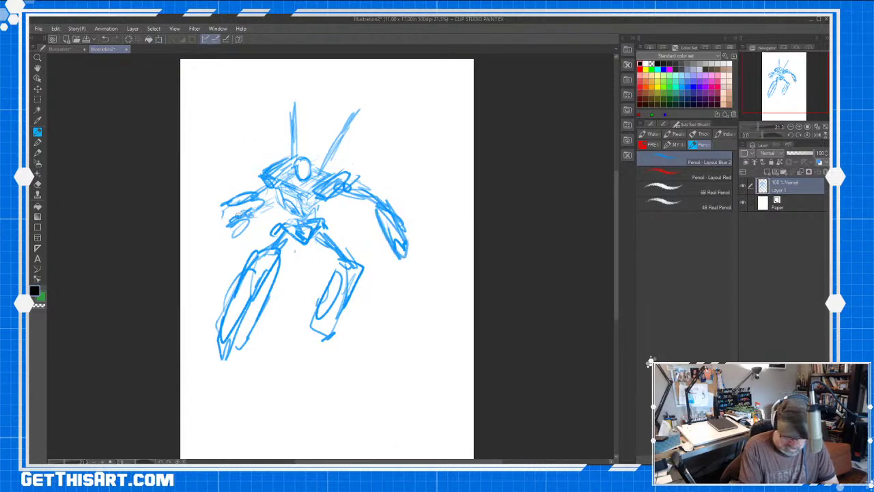
# Replace the rough left hand with a boxy forearm and add a round fist to the end of the right arm.
pyautogui.press('e')
pyautogui.moveTo(256, 210)
pyautogui.mouseDown()
pyautogui.moveTo(238, 226)
pyautogui.moveTo(267, 203)
pyautogui.moveTo(241, 205)
pyautogui.moveTo(235, 214)
pyautogui.mouseUp()
pyautogui.press('b')
pyautogui.moveTo(400, 254)
pyautogui.mouseDown()
pyautogui.moveTo(427, 274)
pyautogui.moveTo(408, 261)
pyautogui.mouseUp()
pyautogui.moveTo(374, 213)
pyautogui.mouseDown()
pyautogui.moveTo(408, 261)
pyautogui.moveTo(414, 247)
pyautogui.mouseUp()
pyautogui.moveTo(236, 199); pyautogui.dragTo(242, 198)
pyautogui.moveTo(202, 218); pyautogui.dragTo(253, 202)
pyautogui.moveTo(231, 211); pyautogui.dragTo(266, 179)
pyautogui.moveTo(335, 174); pyautogui.dragTo(315, 201)
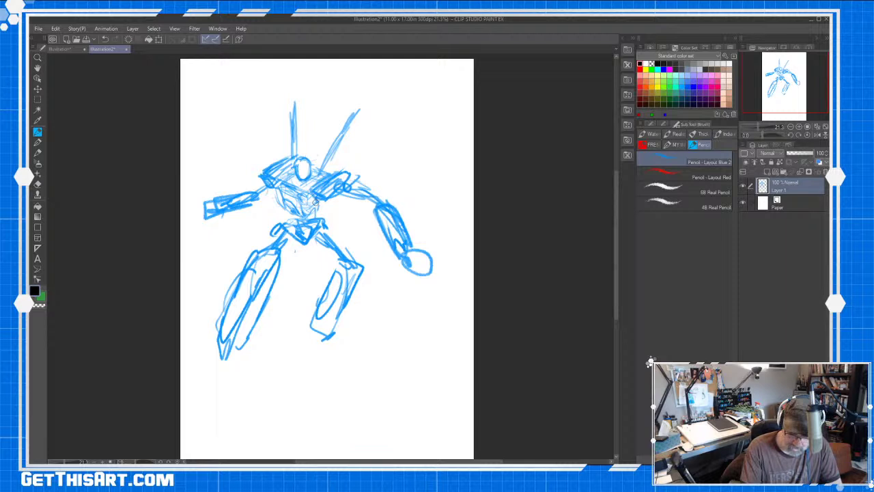
# Lengthen both spikes above the shoulders and firm up their lines and the head.
pyautogui.moveTo(299, 157); pyautogui.dragTo(302, 175)
pyautogui.moveTo(296, 96)
pyautogui.mouseDown()
pyautogui.moveTo(298, 157)
pyautogui.moveTo(295, 149)
pyautogui.moveTo(331, 169)
pyautogui.moveTo(364, 102)
pyautogui.mouseUp()
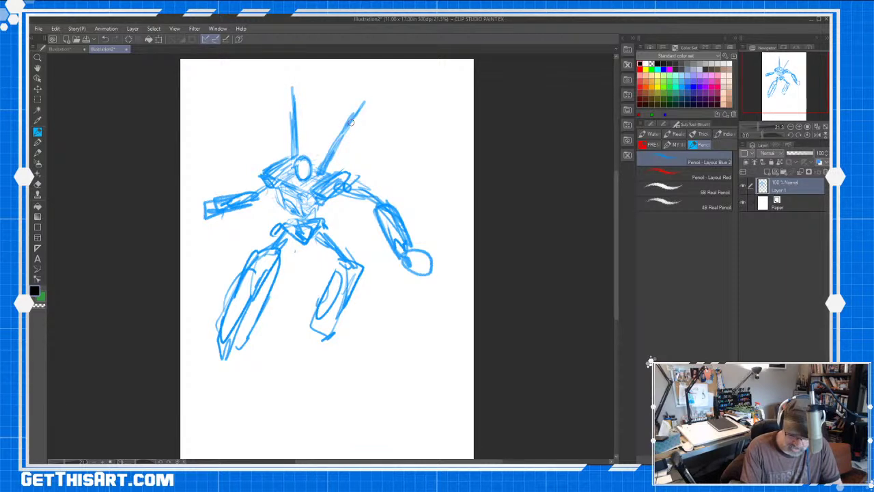
pyautogui.moveTo(321, 172); pyautogui.dragTo(366, 101)
# Box in both lower legs with firmer outlines and extend the left one into a blunt foot.
pyautogui.moveTo(256, 261)
pyautogui.mouseDown()
pyautogui.moveTo(252, 253)
pyautogui.moveTo(210, 334)
pyautogui.mouseUp()
pyautogui.moveTo(276, 271); pyautogui.dragTo(222, 362)
pyautogui.moveTo(347, 266); pyautogui.dragTo(309, 339)
pyautogui.moveTo(233, 337); pyautogui.dragTo(226, 377)
pyautogui.moveTo(225, 377)
pyautogui.mouseDown()
pyautogui.moveTo(203, 352)
pyautogui.moveTo(232, 354)
pyautogui.mouseUp()
# Add helmet contours around the head and sharpen the outer corner of the left shoulder plate.
pyautogui.moveTo(308, 172)
pyautogui.mouseDown()
pyautogui.moveTo(300, 149)
pyautogui.moveTo(314, 171)
pyautogui.moveTo(299, 160)
pyautogui.moveTo(294, 168)
pyautogui.moveTo(293, 142)
pyautogui.moveTo(320, 160)
pyautogui.mouseUp()
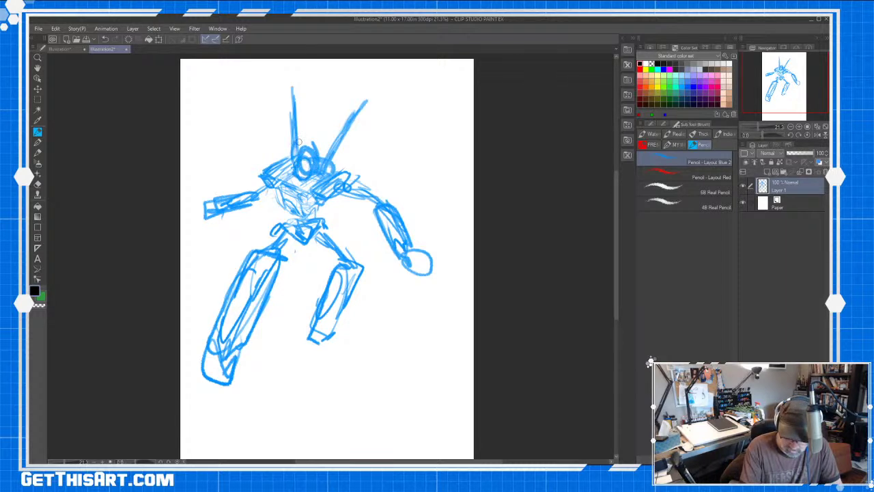
pyautogui.moveTo(253, 172)
pyautogui.mouseDown()
pyautogui.moveTo(271, 179)
pyautogui.moveTo(286, 155)
pyautogui.moveTo(286, 199)
pyautogui.moveTo(294, 204)
pyautogui.mouseUp()
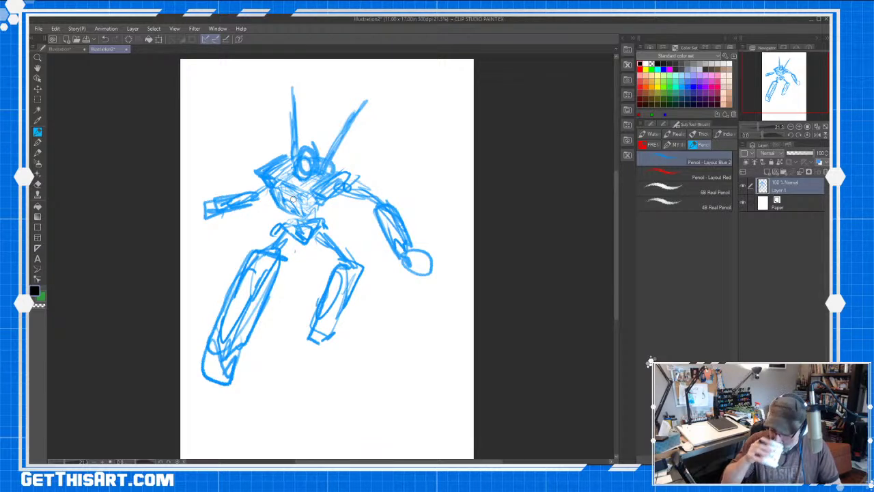
# Erase the pelvis and both legs, leaving only the upper body.
pyautogui.press('e')
pyautogui.moveTo(298, 191)
pyautogui.mouseDown()
pyautogui.moveTo(253, 238)
pyautogui.moveTo(283, 228)
pyautogui.moveTo(218, 358)
pyautogui.moveTo(231, 359)
pyautogui.mouseUp()
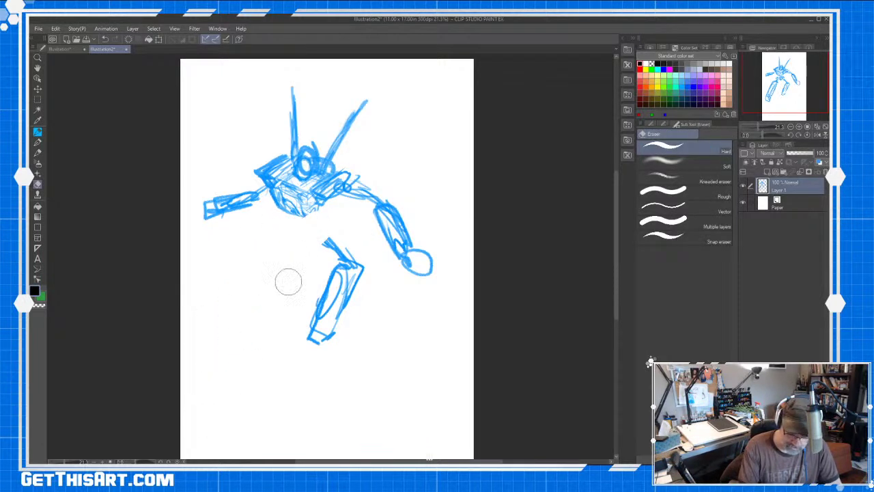
pyautogui.moveTo(318, 338); pyautogui.dragTo(347, 285)
# Redraw the head circle, the bases of the spikes and the outer edges of both shoulder plates.
pyautogui.moveTo(304, 159)
pyautogui.mouseDown()
pyautogui.moveTo(314, 172)
pyautogui.moveTo(291, 172)
pyautogui.moveTo(299, 154)
pyautogui.moveTo(308, 179)
pyautogui.mouseUp()
pyautogui.press('p')
pyautogui.moveTo(310, 143)
pyautogui.mouseDown()
pyautogui.moveTo(321, 156)
pyautogui.moveTo(298, 179)
pyautogui.moveTo(306, 161)
pyautogui.moveTo(308, 171)
pyautogui.moveTo(294, 150)
pyautogui.moveTo(310, 178)
pyautogui.moveTo(315, 152)
pyautogui.moveTo(291, 146)
pyautogui.moveTo(294, 102)
pyautogui.mouseUp()
pyautogui.press('e')
pyautogui.press('p')
pyautogui.moveTo(325, 156); pyautogui.dragTo(349, 114)
pyautogui.moveTo(321, 199)
pyautogui.mouseDown()
pyautogui.moveTo(364, 164)
pyautogui.moveTo(349, 190)
pyautogui.mouseUp()
pyautogui.moveTo(318, 208); pyautogui.dragTo(330, 198)
pyautogui.moveTo(278, 151); pyautogui.dragTo(253, 171)
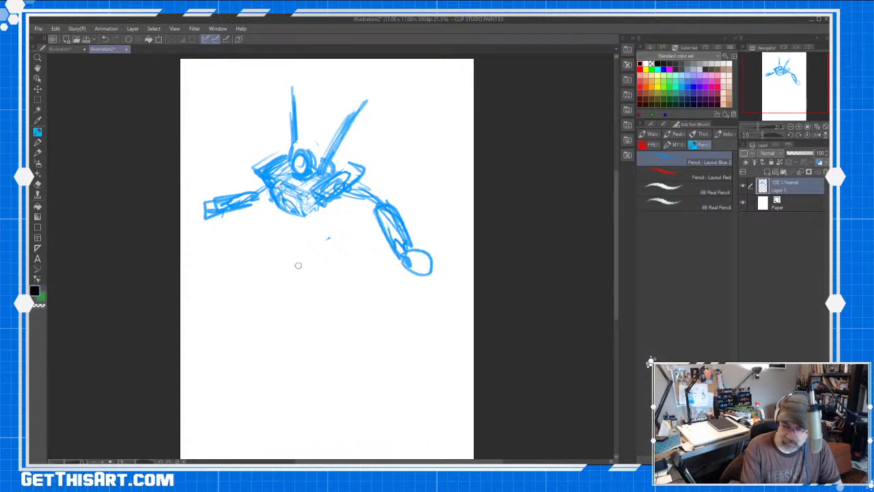
# Draw a narrow waist and an angular pelvis block below the chest.
pyautogui.moveTo(295, 217)
pyautogui.mouseDown()
pyautogui.moveTo(325, 232)
pyautogui.moveTo(300, 241)
pyautogui.mouseUp()
pyautogui.moveTo(300, 241)
pyautogui.mouseDown()
pyautogui.moveTo(346, 324)
pyautogui.moveTo(349, 234)
pyautogui.mouseUp()
pyautogui.moveTo(350, 234)
pyautogui.mouseDown()
pyautogui.moveTo(372, 295)
pyautogui.moveTo(355, 248)
pyautogui.mouseUp()
# Rough in a shorter pair of legs spread from the pelvis, with a flat foot on the left leg.
pyautogui.moveTo(290, 255); pyautogui.dragTo(332, 371)
pyautogui.moveTo(313, 267); pyautogui.dragTo(362, 402)
pyautogui.moveTo(331, 365); pyautogui.dragTo(304, 284)
pyautogui.moveTo(300, 239)
pyautogui.mouseDown()
pyautogui.moveTo(287, 316)
pyautogui.moveTo(274, 304)
pyautogui.moveTo(309, 269)
pyautogui.moveTo(341, 365)
pyautogui.moveTo(341, 248)
pyautogui.moveTo(357, 247)
pyautogui.moveTo(304, 321)
pyautogui.moveTo(299, 254)
pyautogui.moveTo(309, 241)
pyautogui.moveTo(316, 295)
pyautogui.moveTo(295, 222)
pyautogui.moveTo(307, 239)
pyautogui.moveTo(280, 261)
pyautogui.moveTo(334, 229)
pyautogui.moveTo(306, 252)
pyautogui.moveTo(300, 282)
pyautogui.moveTo(311, 212)
pyautogui.moveTo(314, 235)
pyautogui.moveTo(328, 212)
pyautogui.moveTo(384, 290)
pyautogui.mouseUp()
pyautogui.press('e')
pyautogui.press('p')
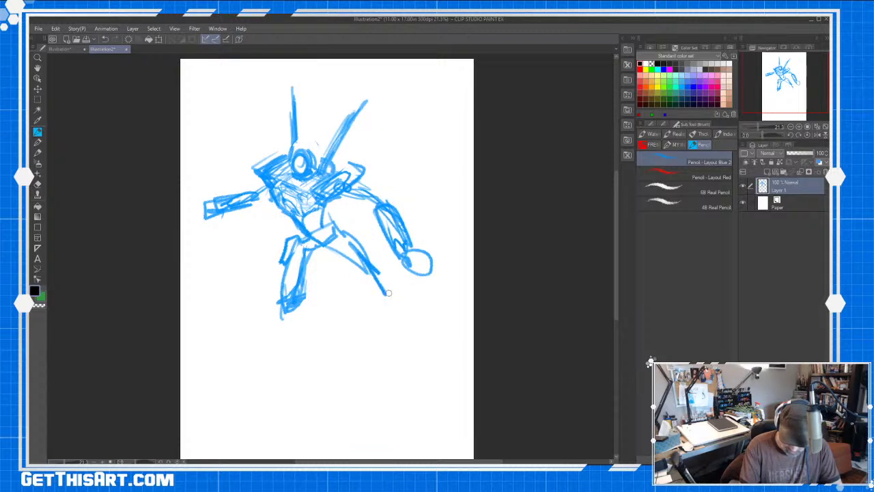
pyautogui.moveTo(283, 270)
pyautogui.mouseDown()
pyautogui.moveTo(290, 311)
pyautogui.moveTo(274, 312)
pyautogui.mouseUp()
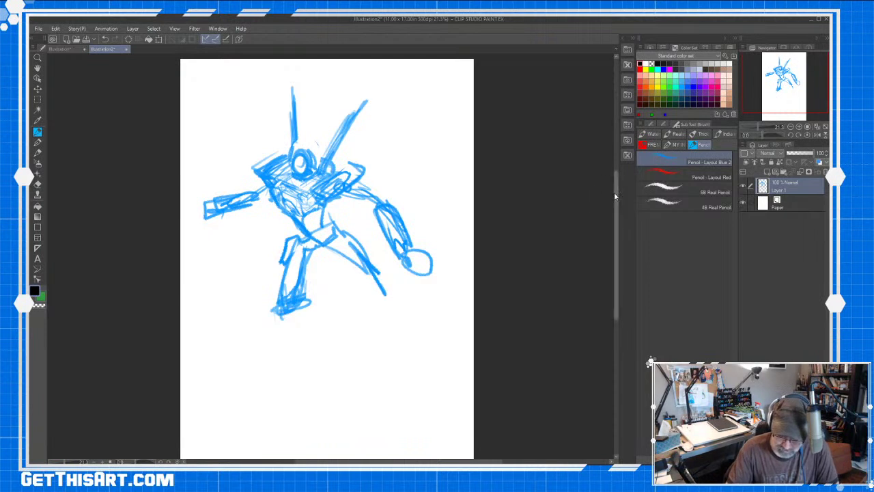
pyautogui.moveTo(293, 231)
pyautogui.mouseDown()
pyautogui.moveTo(323, 258)
pyautogui.moveTo(326, 233)
pyautogui.moveTo(341, 228)
pyautogui.moveTo(291, 249)
pyautogui.moveTo(280, 265)
pyautogui.moveTo(284, 241)
pyautogui.moveTo(277, 277)
pyautogui.mouseUp()
pyautogui.moveTo(339, 239)
pyautogui.mouseDown()
pyautogui.moveTo(377, 255)
pyautogui.moveTo(348, 259)
pyautogui.moveTo(400, 295)
pyautogui.mouseUp()
# Round off the left forearm, double the left spike, extend the right shoulder plate to a point and strengthen the right arm.
pyautogui.moveTo(217, 205)
pyautogui.mouseDown()
pyautogui.moveTo(207, 211)
pyautogui.moveTo(256, 204)
pyautogui.mouseUp()
pyautogui.moveTo(301, 85); pyautogui.dragTo(302, 146)
pyautogui.moveTo(352, 128); pyautogui.dragTo(322, 156)
pyautogui.moveTo(291, 148)
pyautogui.mouseDown()
pyautogui.moveTo(248, 172)
pyautogui.moveTo(277, 221)
pyautogui.moveTo(300, 208)
pyautogui.moveTo(315, 213)
pyautogui.moveTo(351, 165)
pyautogui.moveTo(362, 180)
pyautogui.mouseUp()
pyautogui.moveTo(329, 201); pyautogui.dragTo(359, 183)
pyautogui.moveTo(352, 186)
pyautogui.mouseDown()
pyautogui.moveTo(376, 171)
pyautogui.moveTo(419, 271)
pyautogui.mouseUp()
# Erase both legs and the lower part of the pelvis.
pyautogui.moveTo(271, 258)
pyautogui.mouseDown()
pyautogui.moveTo(255, 295)
pyautogui.moveTo(298, 265)
pyautogui.mouseUp()
pyautogui.press('e')
pyautogui.moveTo(221, 318)
pyautogui.mouseDown()
pyautogui.moveTo(320, 258)
pyautogui.moveTo(367, 305)
pyautogui.moveTo(367, 269)
pyautogui.moveTo(339, 246)
pyautogui.moveTo(302, 299)
pyautogui.mouseUp()
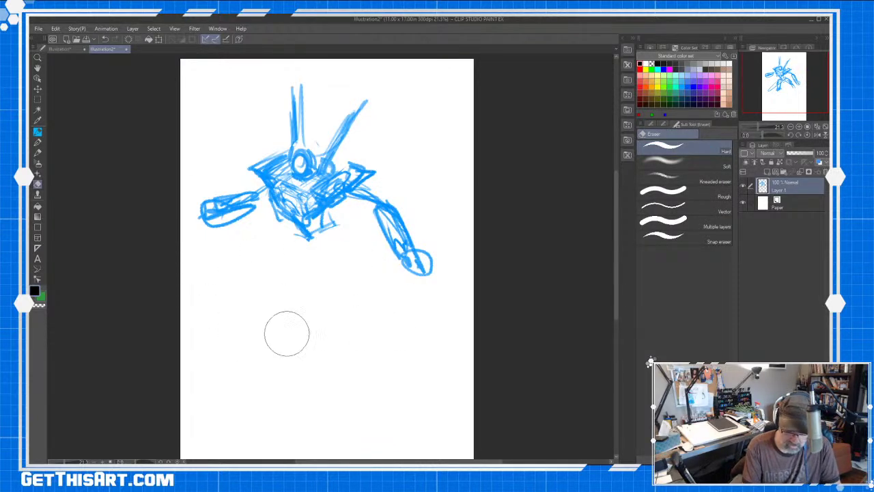
# Sketch a raised left thigh swinging outward and a long right leg stretching diagonally down the page.
pyautogui.press('p')
pyautogui.moveTo(292, 252)
pyautogui.mouseDown()
pyautogui.moveTo(313, 239)
pyautogui.moveTo(243, 291)
pyautogui.moveTo(266, 261)
pyautogui.moveTo(229, 285)
pyautogui.mouseUp()
pyautogui.moveTo(274, 247)
pyautogui.mouseDown()
pyautogui.moveTo(330, 247)
pyautogui.moveTo(366, 290)
pyautogui.mouseUp()
pyautogui.moveTo(350, 249); pyautogui.dragTo(386, 309)
pyautogui.moveTo(322, 257); pyautogui.dragTo(357, 320)
pyautogui.moveTo(350, 236)
pyautogui.mouseDown()
pyautogui.moveTo(339, 295)
pyautogui.moveTo(362, 333)
pyautogui.mouseUp()
pyautogui.moveTo(319, 258)
pyautogui.mouseDown()
pyautogui.moveTo(364, 345)
pyautogui.moveTo(422, 395)
pyautogui.mouseUp()
# Add the bent left lower leg, the pelvis V and an arched right hip joint.
pyautogui.moveTo(243, 292); pyautogui.dragTo(291, 329)
pyautogui.moveTo(248, 300); pyautogui.dragTo(302, 340)
pyautogui.moveTo(260, 283)
pyautogui.mouseDown()
pyautogui.moveTo(300, 339)
pyautogui.moveTo(315, 336)
pyautogui.mouseUp()
pyautogui.moveTo(338, 245); pyautogui.dragTo(329, 267)
pyautogui.moveTo(306, 257)
pyautogui.mouseDown()
pyautogui.moveTo(339, 235)
pyautogui.moveTo(327, 264)
pyautogui.moveTo(353, 227)
pyautogui.mouseUp()
pyautogui.moveTo(349, 232); pyautogui.dragTo(344, 254)
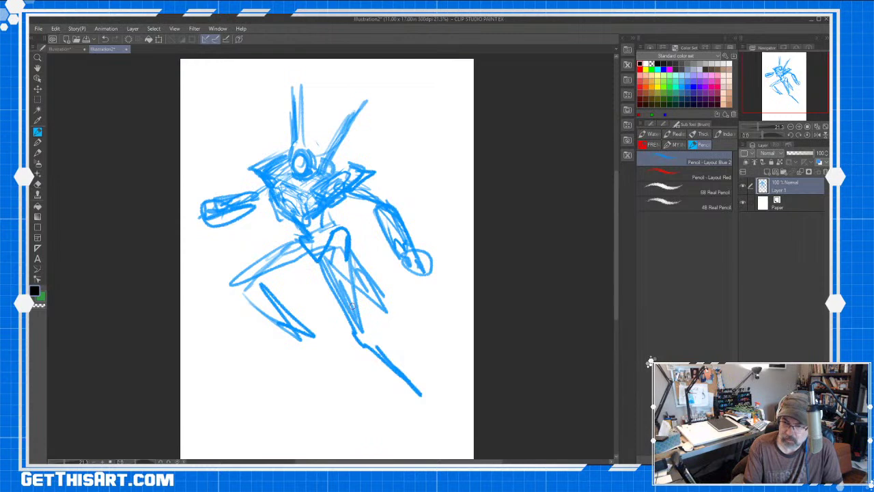
# Shape the right knee and outer shin, and thicken the bent left lower leg.
pyautogui.moveTo(350, 317); pyautogui.dragTo(372, 350)
pyautogui.moveTo(380, 315); pyautogui.dragTo(430, 374)
pyautogui.moveTo(272, 275)
pyautogui.mouseDown()
pyautogui.moveTo(229, 283)
pyautogui.moveTo(307, 347)
pyautogui.moveTo(318, 336)
pyautogui.mouseUp()
pyautogui.moveTo(253, 320); pyautogui.dragTo(300, 357)
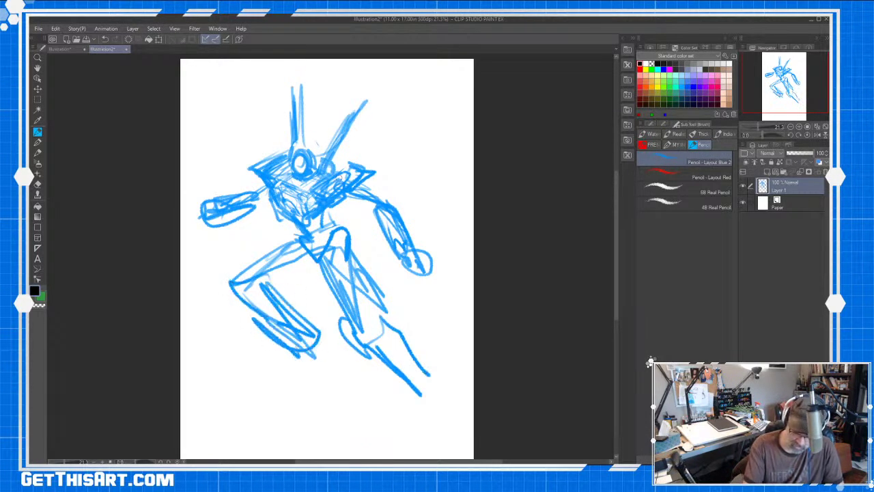
# Strengthen the chest, waist and hip lines and fill out the right thigh down to the knee.
pyautogui.moveTo(254, 175)
pyautogui.mouseDown()
pyautogui.moveTo(293, 203)
pyautogui.moveTo(336, 214)
pyautogui.mouseUp()
pyautogui.moveTo(276, 206)
pyautogui.mouseDown()
pyautogui.moveTo(325, 232)
pyautogui.moveTo(318, 241)
pyautogui.moveTo(330, 232)
pyautogui.moveTo(275, 253)
pyautogui.mouseUp()
pyautogui.moveTo(275, 262); pyautogui.dragTo(314, 247)
pyautogui.moveTo(316, 257)
pyautogui.mouseDown()
pyautogui.moveTo(327, 237)
pyautogui.moveTo(342, 247)
pyautogui.moveTo(358, 267)
pyautogui.moveTo(346, 289)
pyautogui.mouseUp()
pyautogui.moveTo(342, 271)
pyautogui.mouseDown()
pyautogui.moveTo(368, 307)
pyautogui.moveTo(343, 334)
pyautogui.moveTo(367, 345)
pyautogui.mouseUp()
pyautogui.moveTo(374, 262); pyautogui.dragTo(394, 319)
pyautogui.moveTo(324, 301); pyautogui.dragTo(337, 319)
# Add a pointed kneecap and foot to the bent left leg and a full shin with pointed foot to the right leg.
pyautogui.moveTo(230, 261); pyautogui.dragTo(231, 288)
pyautogui.moveTo(259, 250)
pyautogui.mouseDown()
pyautogui.moveTo(238, 306)
pyautogui.moveTo(290, 365)
pyautogui.mouseUp()
pyautogui.moveTo(270, 281)
pyautogui.mouseDown()
pyautogui.moveTo(333, 338)
pyautogui.moveTo(294, 376)
pyautogui.moveTo(312, 370)
pyautogui.moveTo(308, 377)
pyautogui.mouseUp()
pyautogui.moveTo(417, 374); pyautogui.dragTo(433, 392)
pyautogui.moveTo(374, 370); pyautogui.dragTo(439, 400)
pyautogui.moveTo(374, 373)
pyautogui.mouseDown()
pyautogui.moveTo(421, 427)
pyautogui.moveTo(429, 381)
pyautogui.moveTo(448, 396)
pyautogui.mouseUp()
pyautogui.moveTo(423, 427); pyautogui.dragTo(455, 443)
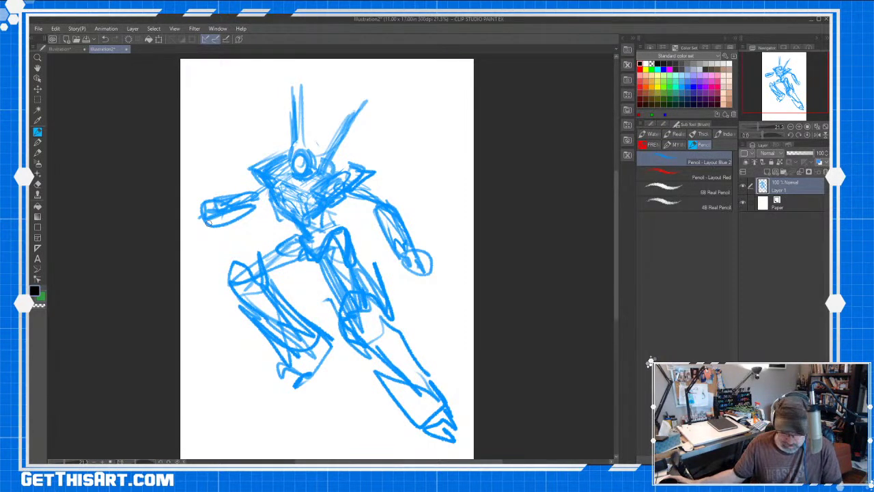
# Widen the right forearm and draw a wrist and oval hand below it.
pyautogui.moveTo(375, 219)
pyautogui.mouseDown()
pyautogui.moveTo(397, 271)
pyautogui.moveTo(402, 217)
pyautogui.moveTo(427, 280)
pyautogui.mouseUp()
pyautogui.moveTo(391, 255)
pyautogui.mouseDown()
pyautogui.moveTo(435, 289)
pyautogui.moveTo(424, 301)
pyautogui.moveTo(410, 291)
pyautogui.mouseUp()
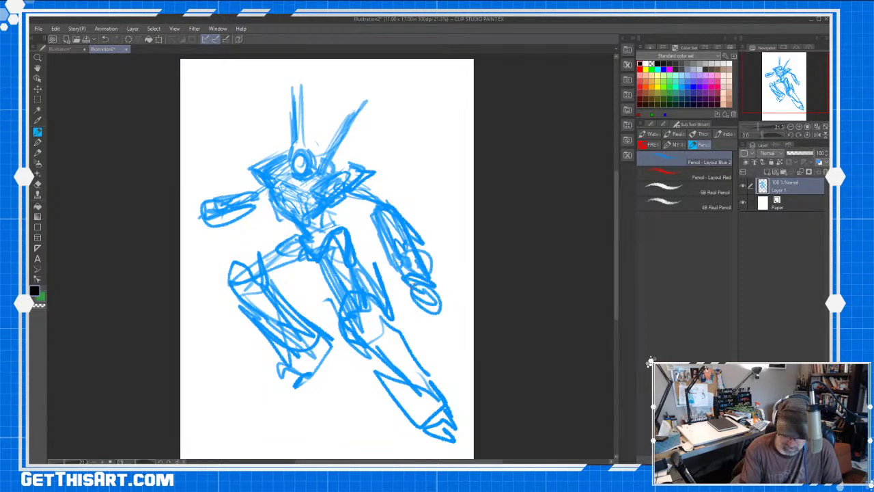
# Erase the outstretched left arm and rough in a short new upper arm.
pyautogui.press('e')
pyautogui.moveTo(256, 205)
pyautogui.mouseDown()
pyautogui.moveTo(214, 237)
pyautogui.moveTo(248, 207)
pyautogui.mouseUp()
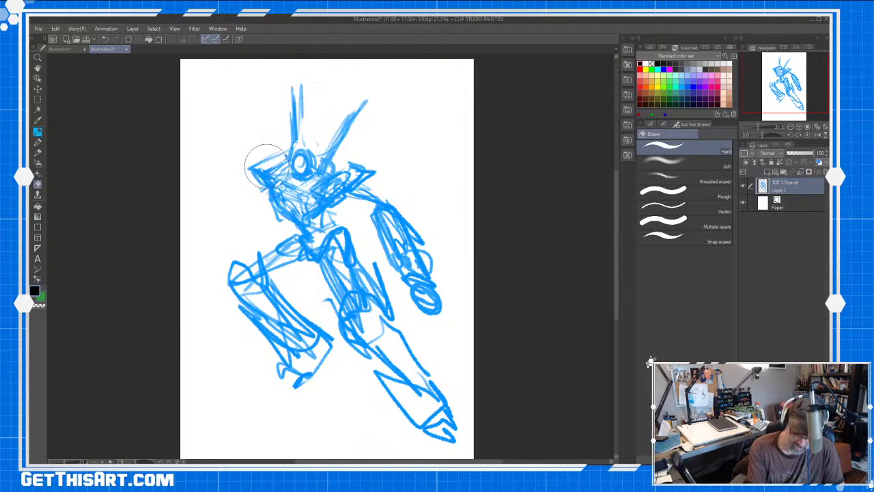
pyautogui.press('p')
pyautogui.moveTo(254, 181)
pyautogui.mouseDown()
pyautogui.moveTo(231, 190)
pyautogui.moveTo(236, 197)
pyautogui.moveTo(225, 196)
pyautogui.moveTo(194, 229)
pyautogui.mouseUp()
pyautogui.hotkey('ctrl', 'z')
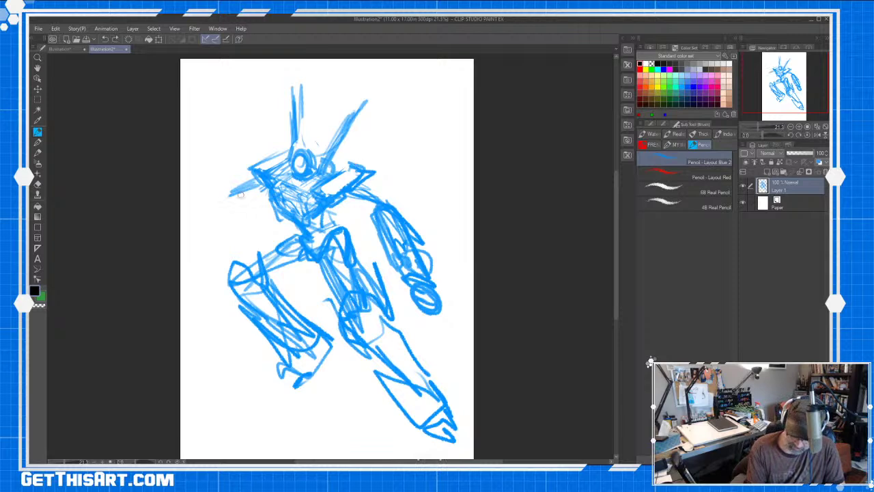
# Scale the whole figure down and reposition it near the middle of the page.
pyautogui.hotkey('ctrl', 't')
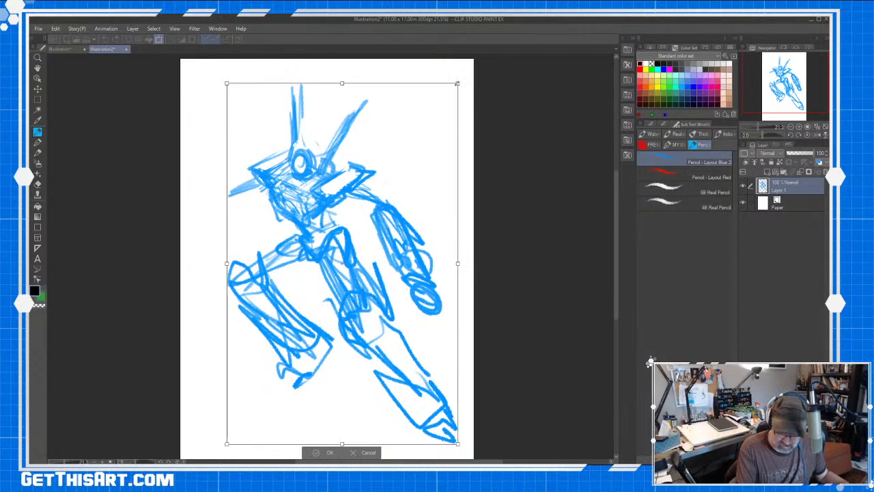
pyautogui.moveTo(457, 83); pyautogui.dragTo(418, 144)
pyautogui.moveTo(369, 219); pyautogui.dragTo(355, 191)
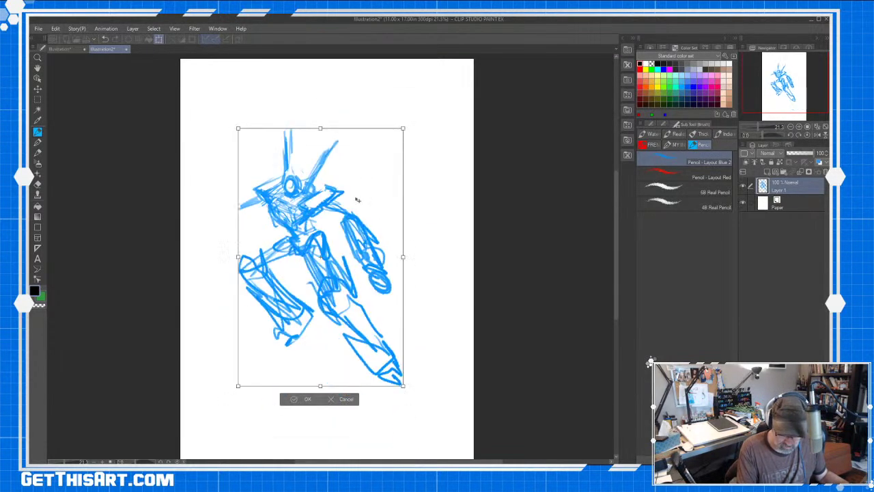
pyautogui.click(302, 399)
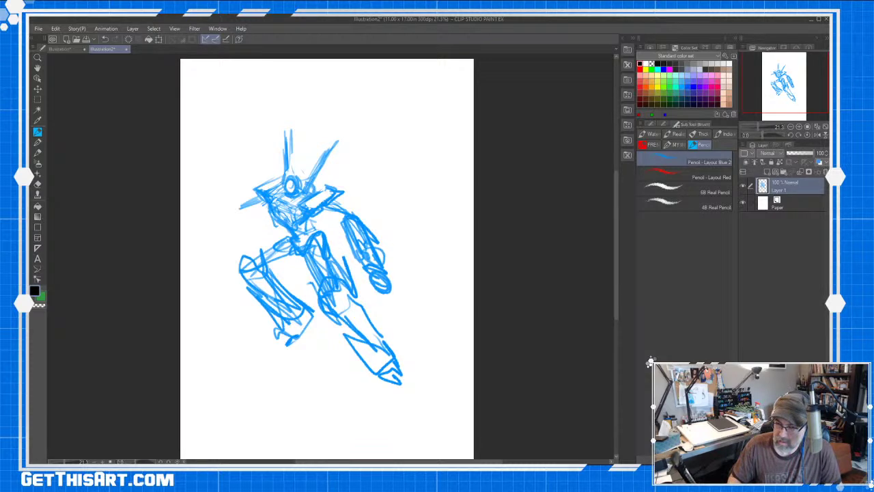
# Draw a slim, pointed left forearm reaching down and outward from the upper arm.
pyautogui.scroll(-1, 614, 265)
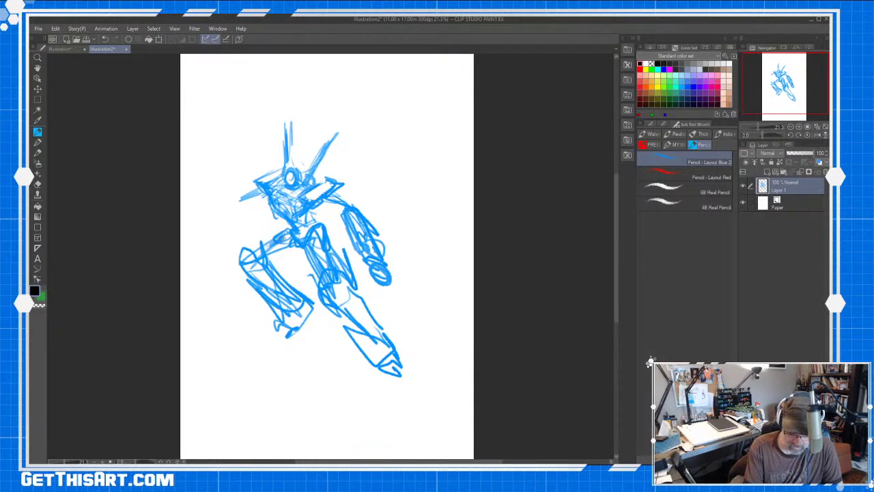
pyautogui.moveTo(263, 194)
pyautogui.mouseDown()
pyautogui.moveTo(217, 229)
pyautogui.moveTo(247, 218)
pyautogui.mouseUp()
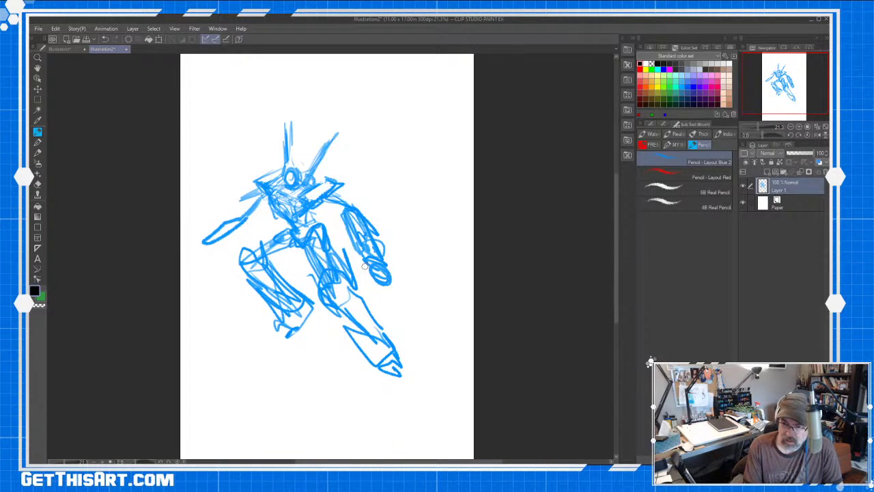
# Try removing both arms and redrawing the right one shorter, with the forearm angled outward.
pyautogui.press('e')
pyautogui.moveTo(369, 226)
pyautogui.mouseDown()
pyautogui.moveTo(385, 277)
pyautogui.moveTo(346, 199)
pyautogui.moveTo(336, 203)
pyautogui.mouseUp()
pyautogui.moveTo(254, 189)
pyautogui.mouseDown()
pyautogui.moveTo(211, 239)
pyautogui.moveTo(219, 245)
pyautogui.mouseUp()
pyautogui.press('p')
pyautogui.moveTo(345, 185)
pyautogui.mouseDown()
pyautogui.moveTo(330, 195)
pyautogui.moveTo(398, 163)
pyautogui.moveTo(391, 186)
pyautogui.moveTo(407, 172)
pyautogui.moveTo(334, 199)
pyautogui.moveTo(366, 203)
pyautogui.moveTo(394, 168)
pyautogui.moveTo(368, 205)
pyautogui.mouseUp()
pyautogui.press('e')
pyautogui.moveTo(409, 175)
pyautogui.mouseDown()
pyautogui.moveTo(375, 198)
pyautogui.moveTo(354, 201)
pyautogui.moveTo(339, 220)
pyautogui.moveTo(326, 200)
pyautogui.moveTo(352, 226)
pyautogui.moveTo(350, 216)
pyautogui.moveTo(342, 225)
pyautogui.moveTo(372, 222)
pyautogui.moveTo(380, 236)
pyautogui.mouseUp()
pyautogui.press('p')
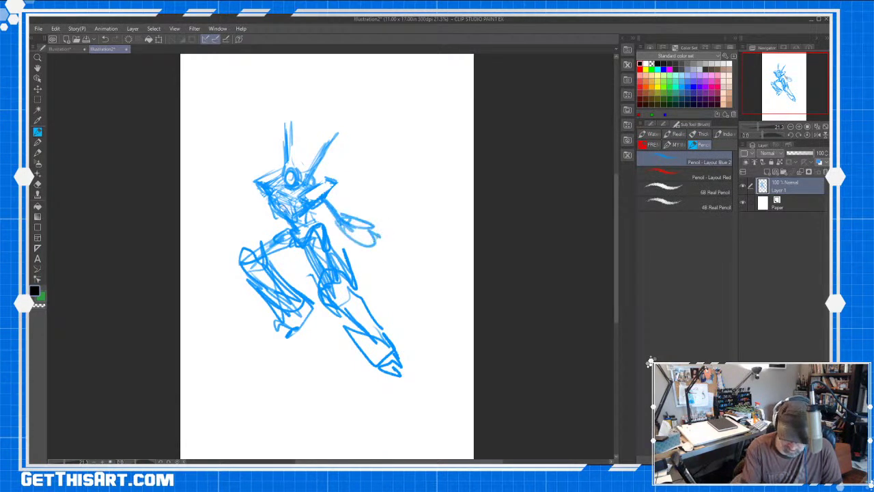
# Try a straight left arm line and undo the arm changes back to the previous pose.
pyautogui.moveTo(223, 236); pyautogui.dragTo(259, 190)
pyautogui.moveTo(250, 203); pyautogui.dragTo(235, 219)
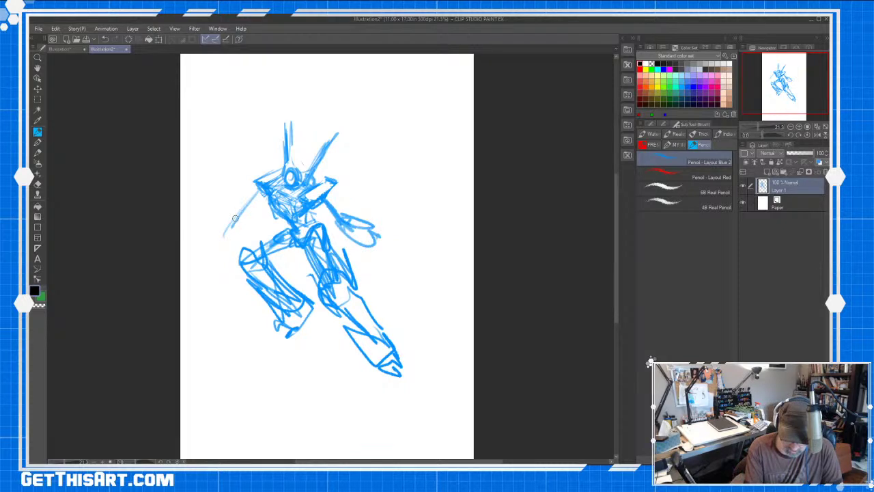
pyautogui.moveTo(261, 191)
pyautogui.mouseDown()
pyautogui.moveTo(194, 243)
pyautogui.moveTo(232, 213)
pyautogui.mouseUp()
pyautogui.hotkey('ctrl', 'z')
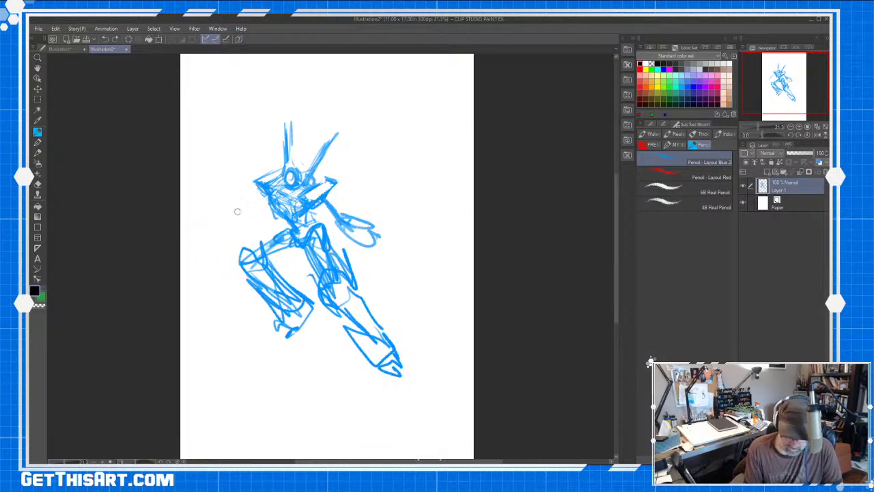
pyautogui.hotkey('ctrl', 'z')
pyautogui.hotkey('ctrl', 'y')
pyautogui.hotkey('ctrl', 'y')
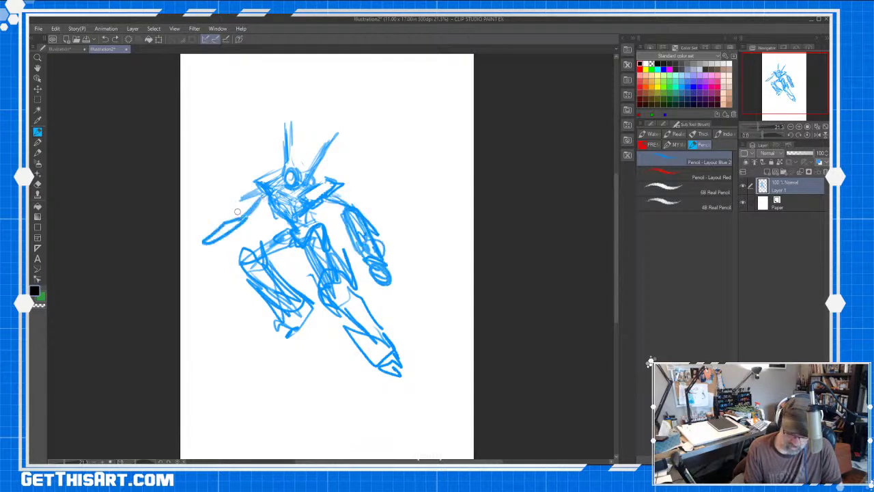
# Clean up the left spike, head and right arm lines and add a taller point to the left knee.
pyautogui.moveTo(335, 194); pyautogui.dragTo(362, 223)
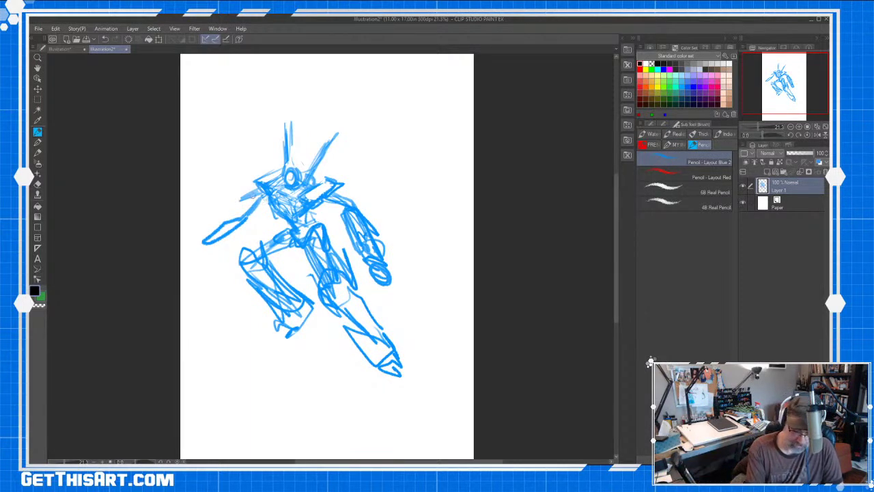
pyautogui.press('e')
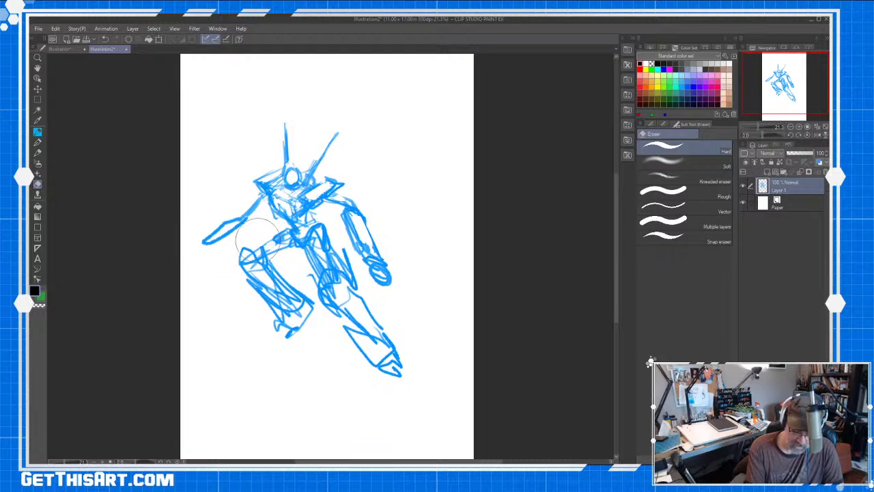
pyautogui.press('p')
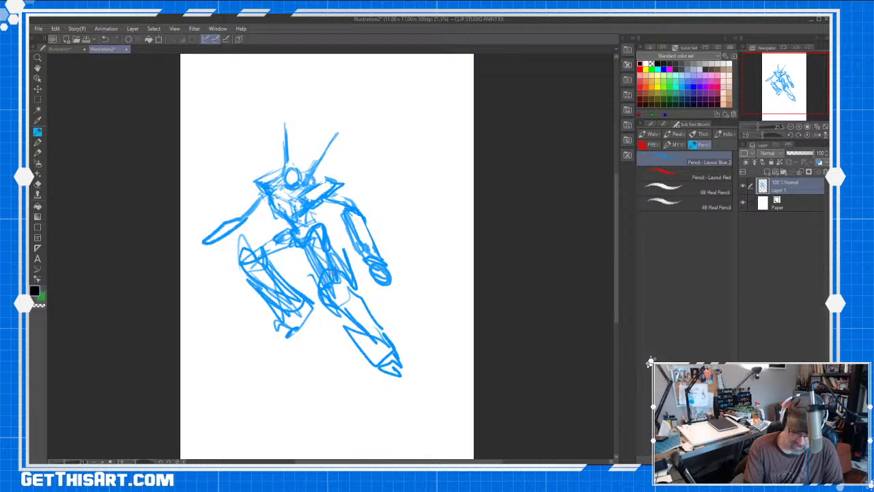
# Erase the inner construction lines from the right knee, both lower legs and the right forearm.
pyautogui.press('e')
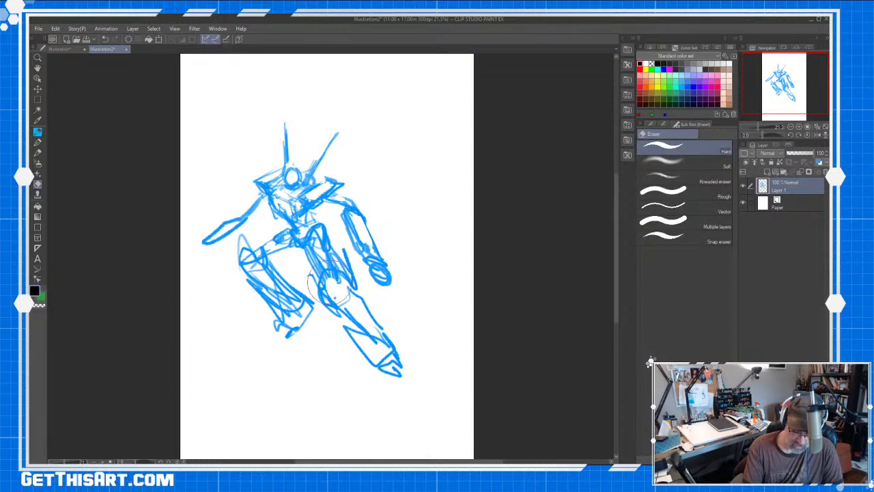
pyautogui.moveTo(262, 273)
pyautogui.mouseDown()
pyautogui.moveTo(284, 306)
pyautogui.moveTo(272, 280)
pyautogui.moveTo(303, 301)
pyautogui.mouseUp()
pyautogui.moveTo(373, 311)
pyautogui.mouseDown()
pyautogui.moveTo(371, 344)
pyautogui.moveTo(352, 350)
pyautogui.mouseUp()
pyautogui.moveTo(361, 213)
pyautogui.mouseDown()
pyautogui.moveTo(348, 222)
pyautogui.moveTo(382, 250)
pyautogui.mouseUp()
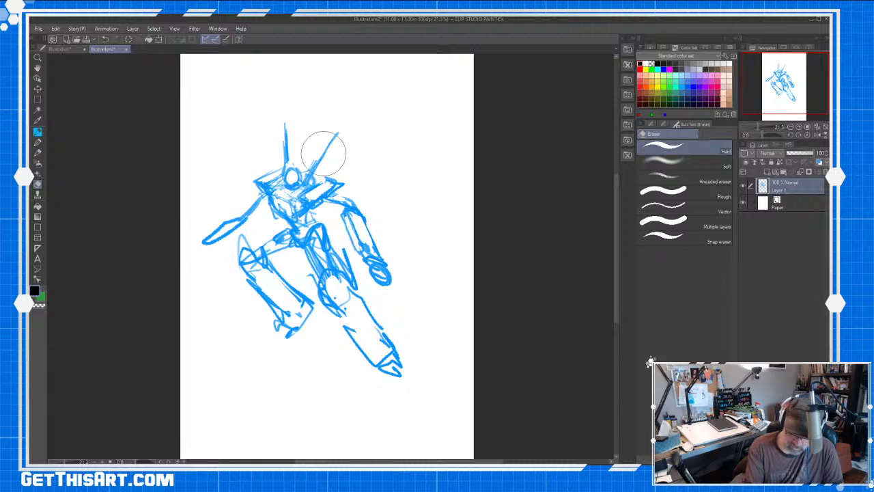
# Reinforce the shoulder plates and add a second parallel line along the right spike.
pyautogui.press('p')
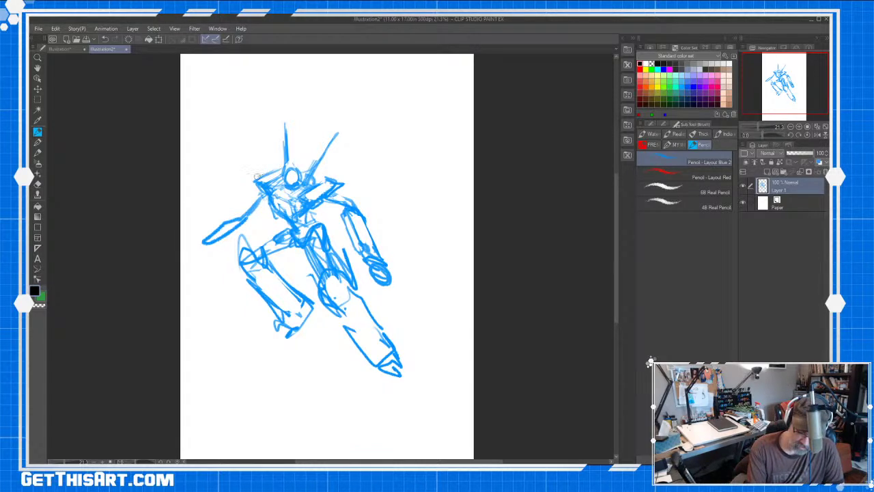
pyautogui.moveTo(345, 186); pyautogui.dragTo(333, 200)
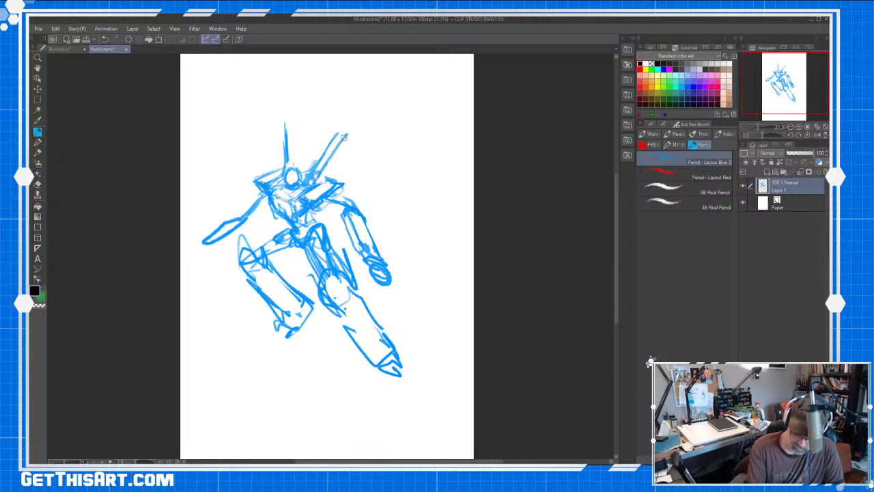
pyautogui.press('e')
pyautogui.press('p')
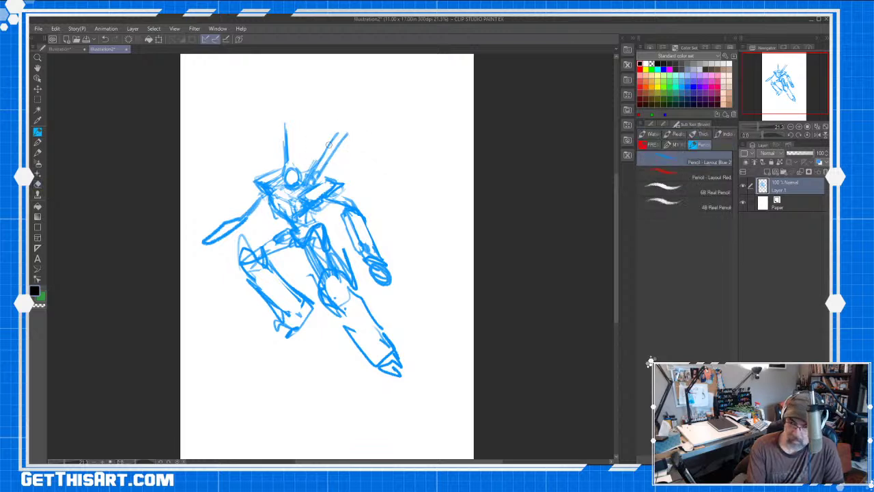
# Erase the left spike and the right spike's inner line, and redraw both spikes leaning slightly further right.
pyautogui.press('e')
pyautogui.moveTo(321, 146)
pyautogui.mouseDown()
pyautogui.moveTo(326, 137)
pyautogui.moveTo(286, 136)
pyautogui.mouseUp()
pyautogui.press('p')
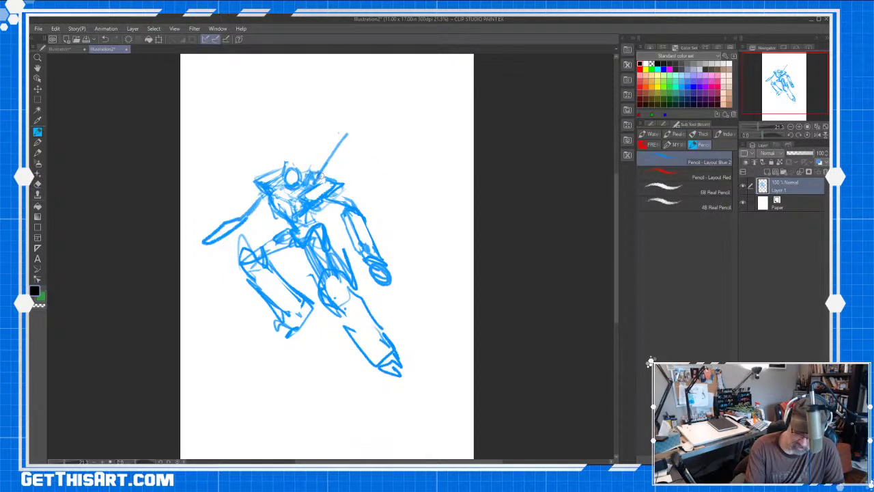
pyautogui.moveTo(316, 172); pyautogui.dragTo(345, 133)
pyautogui.moveTo(293, 156); pyautogui.dragTo(294, 121)
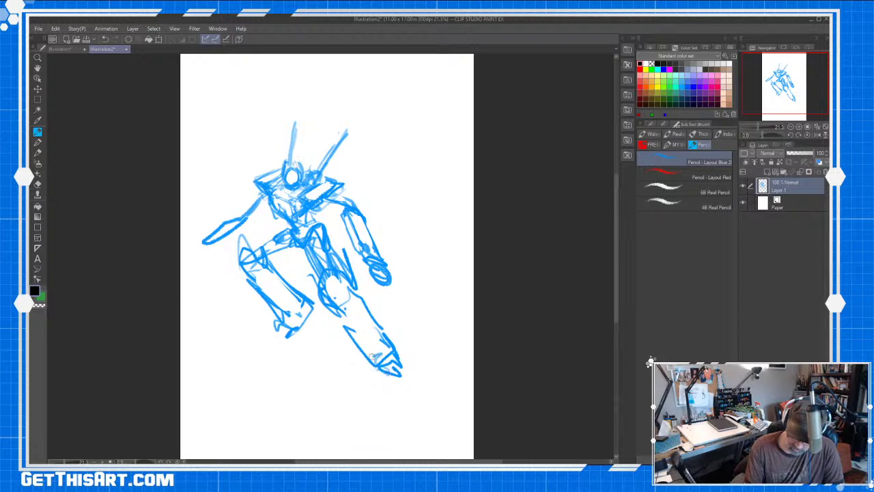
# Strengthen the right shin, extend it into a blocky foot and add a downward-pointing foot to the left leg.
pyautogui.moveTo(365, 313)
pyautogui.mouseDown()
pyautogui.moveTo(380, 369)
pyautogui.moveTo(399, 362)
pyautogui.moveTo(407, 379)
pyautogui.moveTo(405, 371)
pyautogui.mouseUp()
pyautogui.moveTo(276, 326)
pyautogui.mouseDown()
pyautogui.moveTo(302, 330)
pyautogui.moveTo(294, 354)
pyautogui.mouseUp()
pyautogui.moveTo(313, 310); pyautogui.dragTo(286, 354)
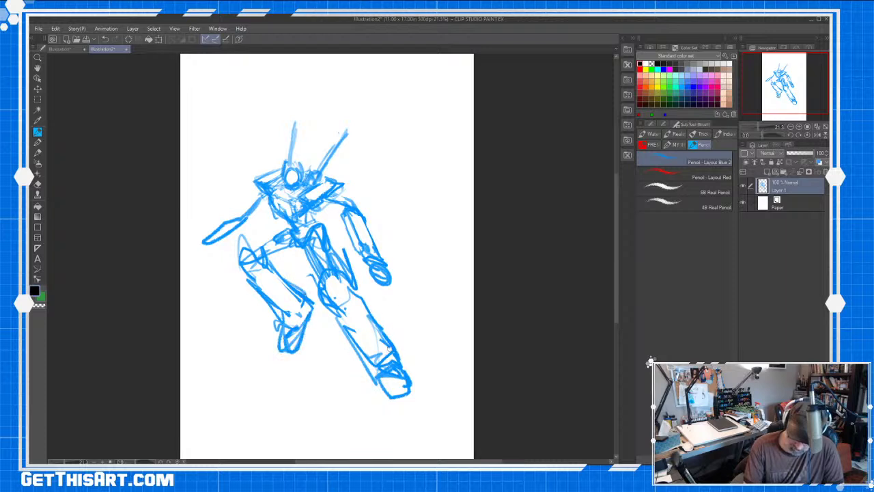
# Reinforce the bent left leg's shin and foot lines, duplicate Layer 1 and hide the original layer.
pyautogui.moveTo(272, 298)
pyautogui.mouseDown()
pyautogui.moveTo(245, 276)
pyautogui.moveTo(279, 331)
pyautogui.moveTo(297, 300)
pyautogui.moveTo(291, 356)
pyautogui.moveTo(385, 387)
pyautogui.mouseUp()
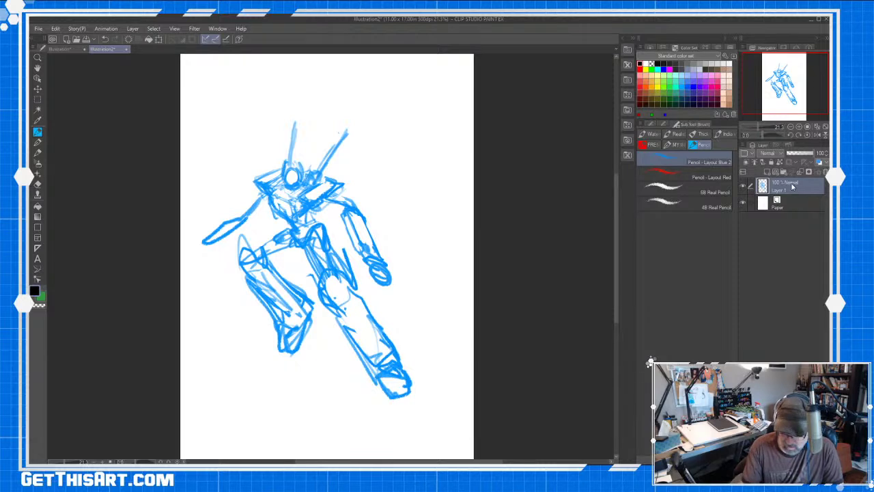
pyautogui.rightClick(813, 189)
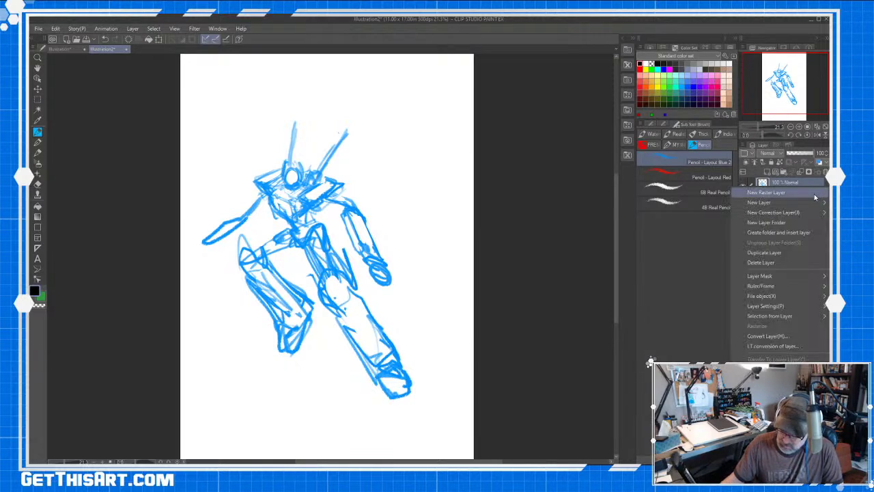
pyautogui.click(785, 254)
pyautogui.click(743, 203)
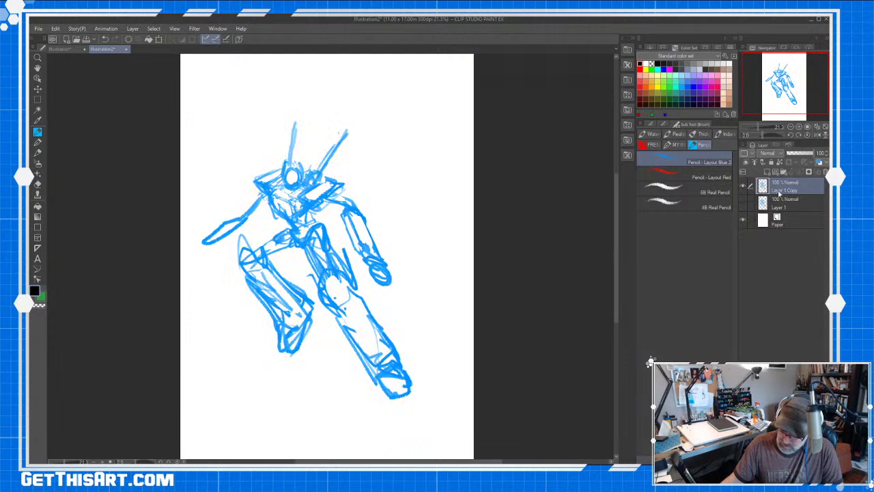
# Erase the robot's upper body on the layer copy and rough in a new chest shape and a left fist circle.
pyautogui.press('e')
pyautogui.moveTo(293, 205)
pyautogui.mouseDown()
pyautogui.moveTo(283, 159)
pyautogui.moveTo(322, 152)
pyautogui.moveTo(307, 182)
pyautogui.moveTo(218, 229)
pyautogui.moveTo(337, 160)
pyautogui.moveTo(365, 234)
pyautogui.mouseUp()
pyautogui.press('p')
pyautogui.moveTo(287, 164)
pyautogui.mouseDown()
pyautogui.moveTo(308, 165)
pyautogui.moveTo(296, 155)
pyautogui.moveTo(283, 171)
pyautogui.moveTo(280, 163)
pyautogui.moveTo(283, 198)
pyautogui.moveTo(314, 170)
pyautogui.mouseUp()
pyautogui.moveTo(217, 185); pyautogui.dragTo(219, 171)
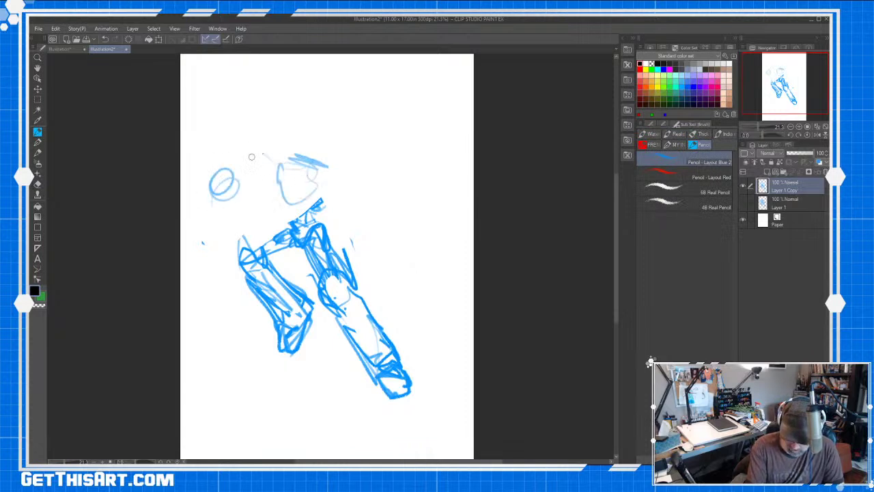
# Sketch a small head oval above the chest, firm up the chest outline and add rough right arm and left shoulder shapes.
pyautogui.moveTo(358, 193); pyautogui.dragTo(380, 204)
pyautogui.moveTo(267, 154)
pyautogui.mouseDown()
pyautogui.moveTo(287, 190)
pyautogui.moveTo(324, 162)
pyautogui.moveTo(275, 157)
pyautogui.moveTo(306, 196)
pyautogui.moveTo(289, 206)
pyautogui.moveTo(294, 219)
pyautogui.moveTo(273, 191)
pyautogui.moveTo(271, 164)
pyautogui.moveTo(304, 181)
pyautogui.moveTo(314, 145)
pyautogui.mouseUp()
pyautogui.moveTo(349, 185); pyautogui.dragTo(388, 199)
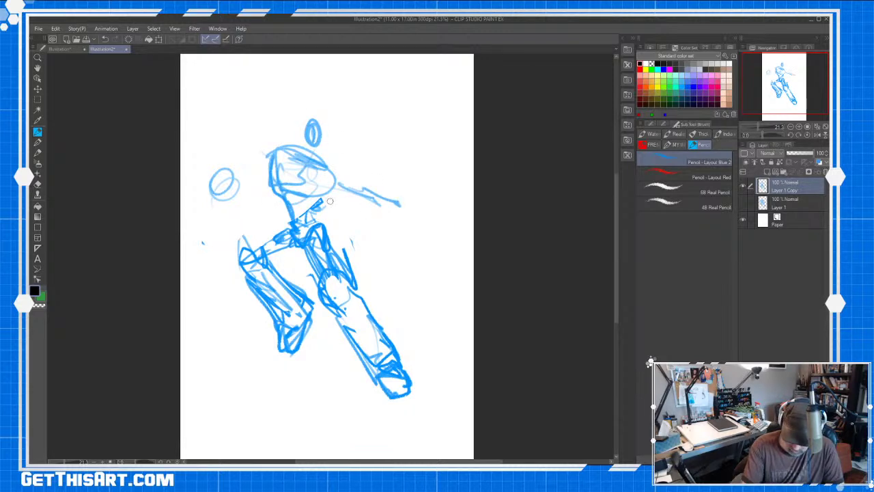
pyautogui.moveTo(215, 207); pyautogui.dragTo(217, 214)
pyautogui.moveTo(271, 159)
pyautogui.mouseDown()
pyautogui.moveTo(252, 150)
pyautogui.moveTo(271, 141)
pyautogui.moveTo(262, 172)
pyautogui.mouseUp()
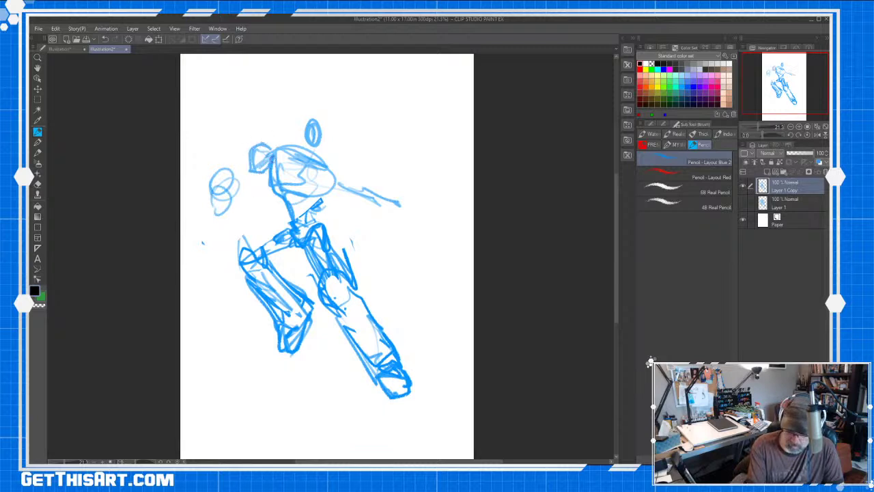
# Build up the chest block with boxy shoulders, add both arms with a pointed right forearm, and draw two head spikes.
pyautogui.moveTo(306, 123)
pyautogui.mouseDown()
pyautogui.moveTo(313, 148)
pyautogui.moveTo(334, 164)
pyautogui.moveTo(321, 179)
pyautogui.mouseUp()
pyautogui.moveTo(273, 147)
pyautogui.mouseDown()
pyautogui.moveTo(318, 194)
pyautogui.moveTo(339, 174)
pyautogui.mouseUp()
pyautogui.moveTo(284, 188); pyautogui.dragTo(340, 194)
pyautogui.moveTo(286, 184)
pyautogui.mouseDown()
pyautogui.moveTo(276, 240)
pyautogui.moveTo(254, 247)
pyautogui.mouseUp()
pyautogui.moveTo(348, 185)
pyautogui.mouseDown()
pyautogui.moveTo(353, 225)
pyautogui.moveTo(390, 234)
pyautogui.moveTo(354, 228)
pyautogui.moveTo(399, 240)
pyautogui.mouseUp()
pyautogui.moveTo(203, 204)
pyautogui.mouseDown()
pyautogui.moveTo(289, 140)
pyautogui.moveTo(276, 83)
pyautogui.moveTo(331, 134)
pyautogui.moveTo(328, 146)
pyautogui.mouseUp()
pyautogui.moveTo(306, 117)
pyautogui.mouseDown()
pyautogui.moveTo(313, 127)
pyautogui.moveTo(241, 171)
pyautogui.moveTo(272, 175)
pyautogui.mouseUp()
pyautogui.moveTo(335, 155)
pyautogui.mouseDown()
pyautogui.moveTo(361, 167)
pyautogui.moveTo(337, 167)
pyautogui.mouseUp()
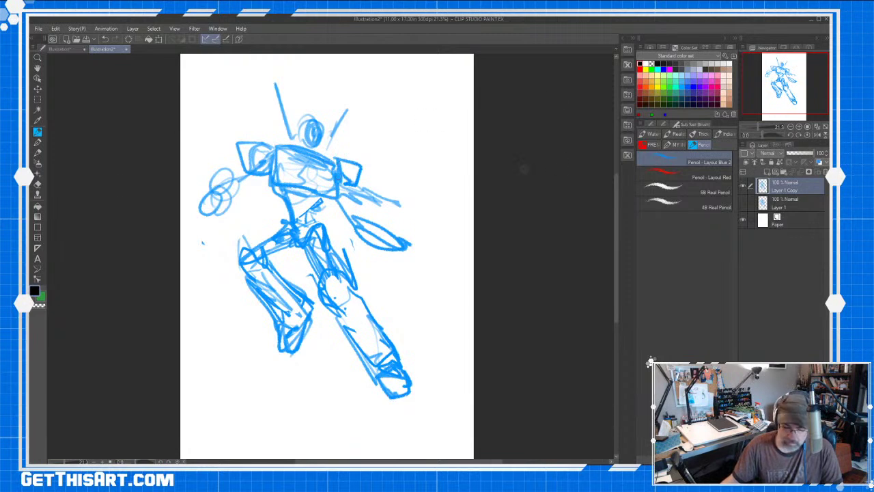
# Save the drawing as "gstp pose" in the Pitch art folder inside GSTP 2.
pyautogui.click(38, 28)
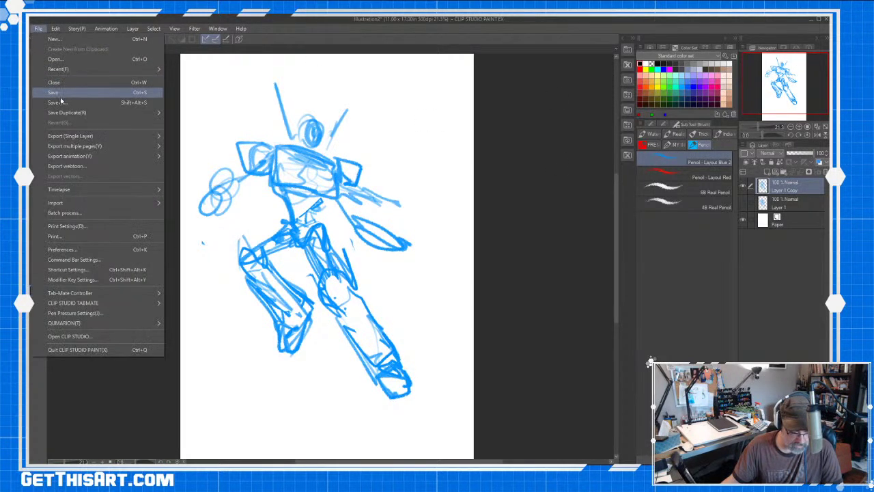
pyautogui.click(117, 109)
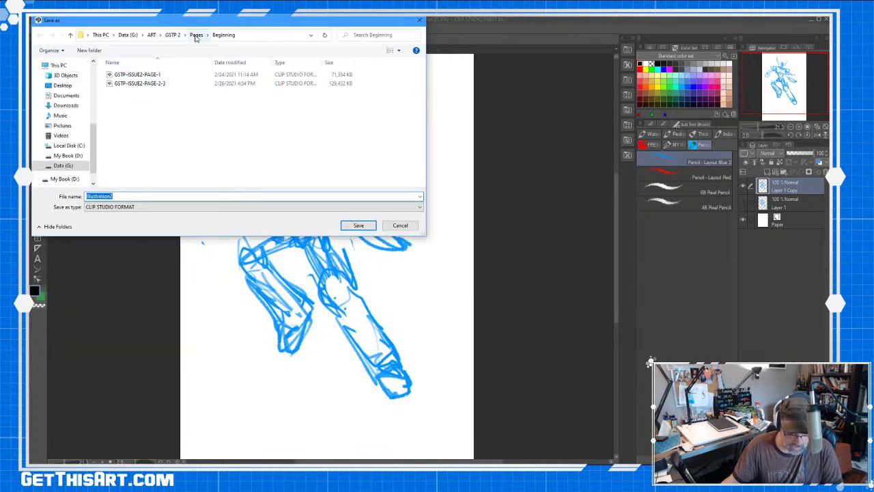
pyautogui.click(196, 35)
pyautogui.click(172, 35)
pyautogui.click(137, 84)
pyautogui.doubleClick(136, 84)
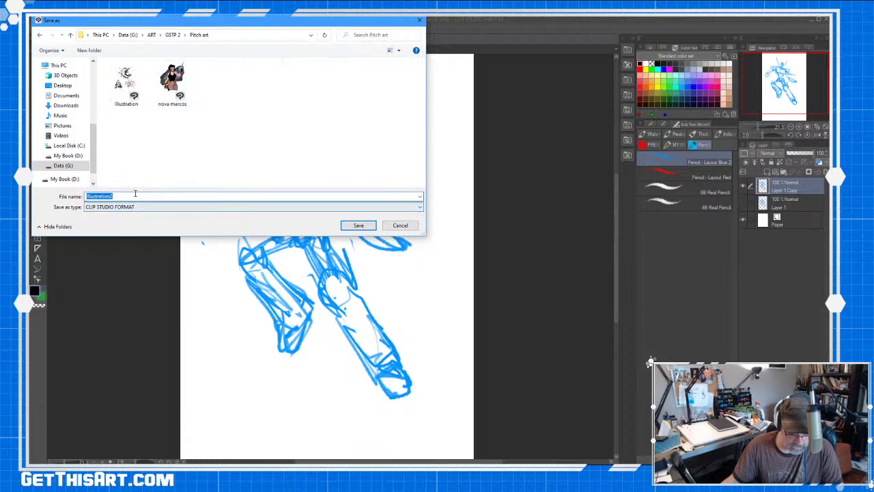
pyautogui.write('gstp p')
pyautogui.press('Return')
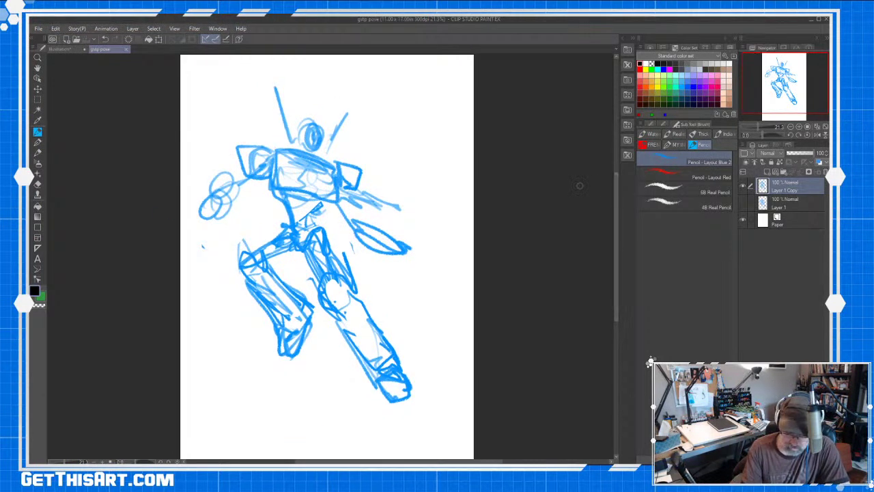
# Strengthen the shoulder boxes and left upper arm, add an inner chest panel, and lengthen and double the two spikes.
pyautogui.moveTo(222, 185)
pyautogui.mouseDown()
pyautogui.moveTo(268, 143)
pyautogui.moveTo(269, 175)
pyautogui.moveTo(344, 163)
pyautogui.mouseUp()
pyautogui.moveTo(280, 179)
pyautogui.mouseDown()
pyautogui.moveTo(300, 197)
pyautogui.moveTo(323, 198)
pyautogui.moveTo(331, 179)
pyautogui.moveTo(294, 187)
pyautogui.moveTo(312, 169)
pyautogui.moveTo(319, 190)
pyautogui.mouseUp()
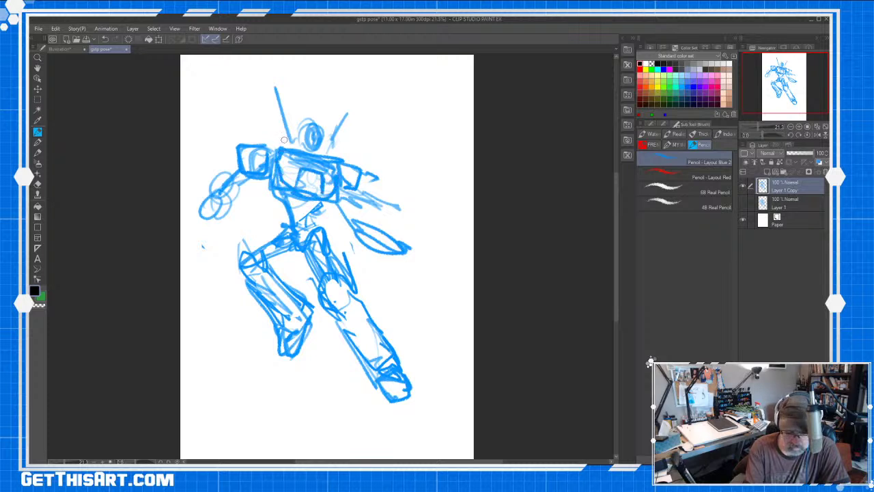
pyautogui.moveTo(285, 148); pyautogui.dragTo(264, 82)
pyautogui.moveTo(331, 154); pyautogui.dragTo(366, 89)
# Lasso the bent left leg, move it down and outward from the hip, and enlarge it slightly.
pyautogui.press('m')
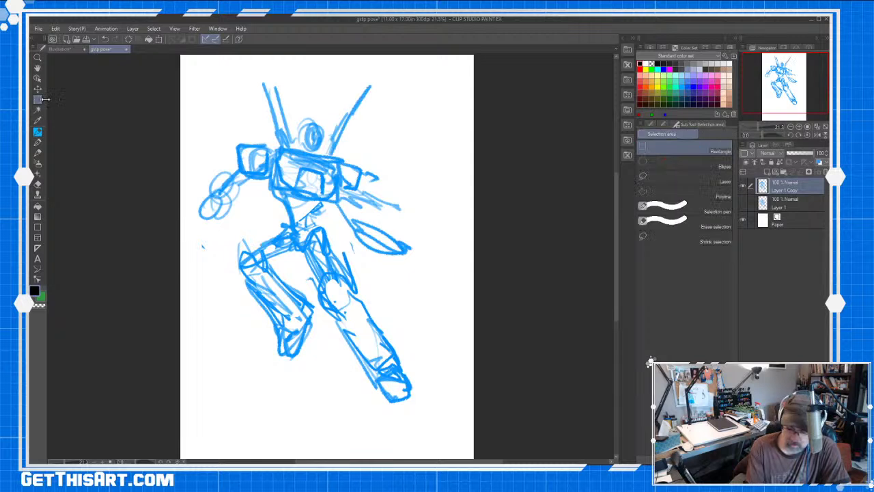
pyautogui.moveTo(247, 234)
pyautogui.mouseDown()
pyautogui.moveTo(292, 371)
pyautogui.moveTo(292, 232)
pyautogui.mouseUp()
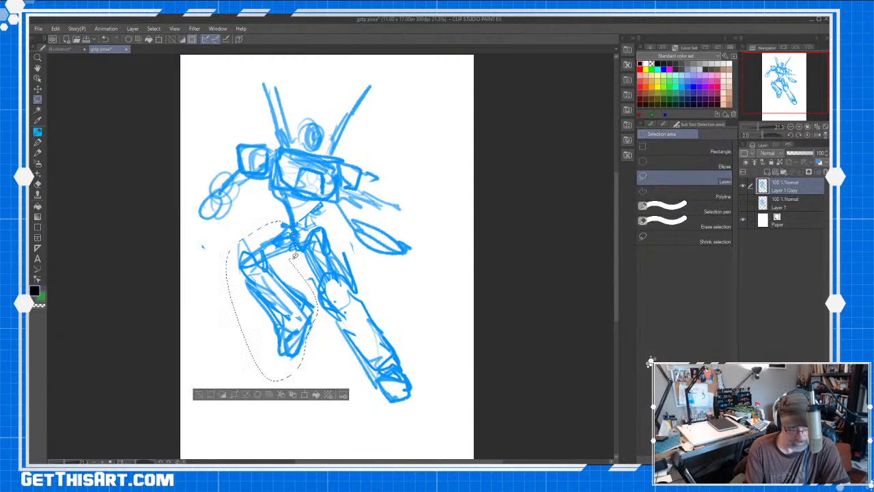
pyautogui.hotkey('ctrl', 't')
pyautogui.moveTo(287, 306); pyautogui.dragTo(273, 315)
pyautogui.moveTo(304, 392); pyautogui.dragTo(311, 403)
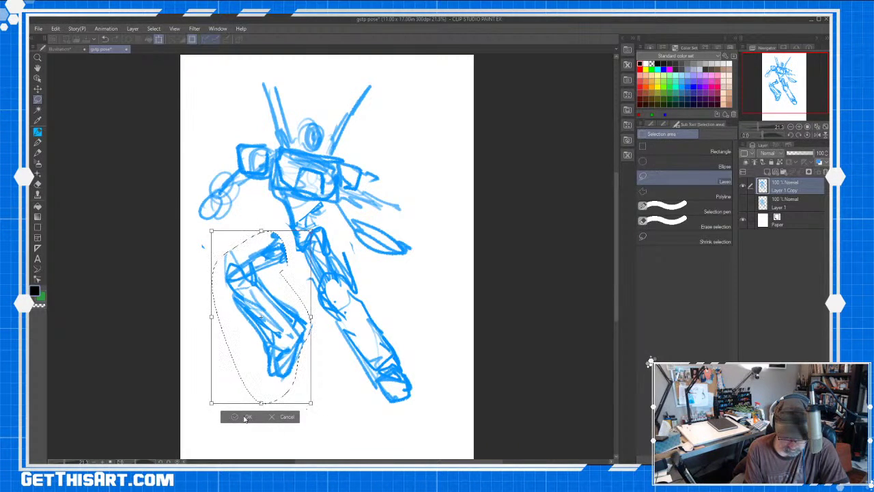
pyautogui.press('Return')
# Lasso the extended right leg, shift and rotate it outward from the hip, and clear the selection.
pyautogui.moveTo(319, 245)
pyautogui.mouseDown()
pyautogui.moveTo(334, 225)
pyautogui.moveTo(377, 408)
pyautogui.moveTo(295, 258)
pyautogui.mouseUp()
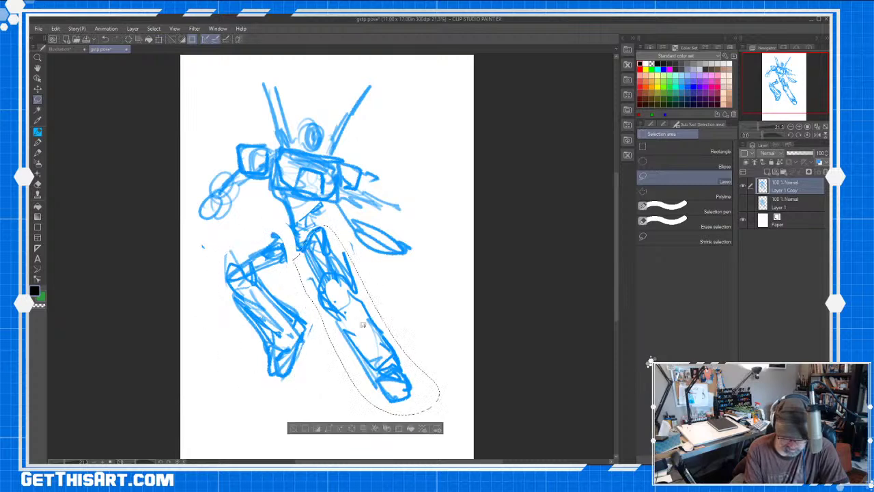
pyautogui.click(399, 428)
pyautogui.moveTo(391, 342)
pyautogui.mouseDown()
pyautogui.moveTo(405, 354)
pyautogui.moveTo(425, 307)
pyautogui.moveTo(426, 325)
pyautogui.mouseUp()
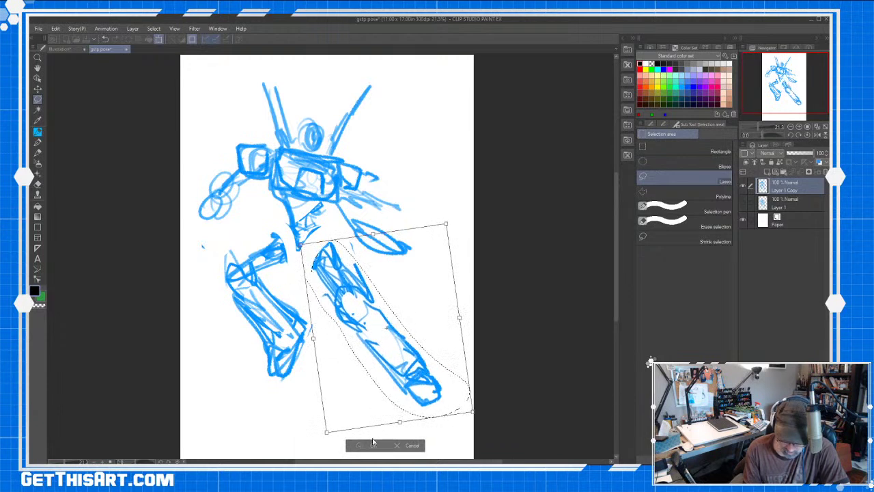
pyautogui.click(373, 443)
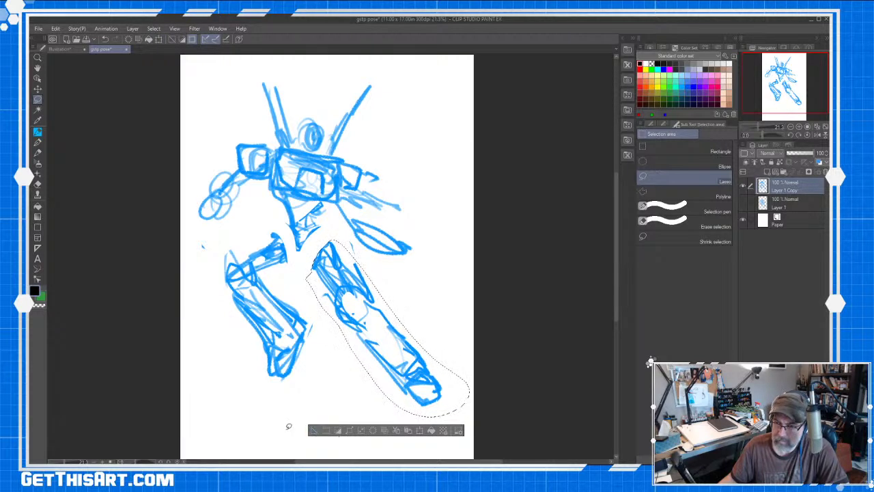
pyautogui.hotkey('ctrl', 'd')
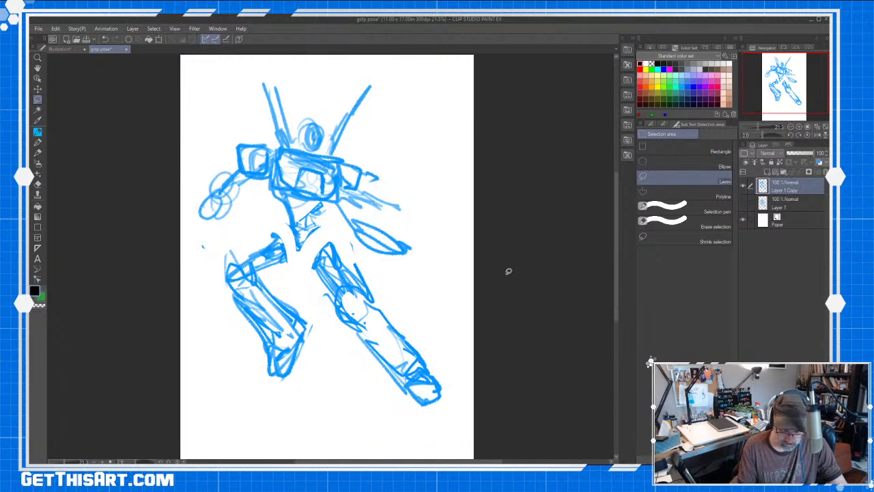
# Redraw the hips and pelvis in blue pencil, reconnecting both thighs to the torso.
pyautogui.press('p')
pyautogui.moveTo(295, 227)
pyautogui.mouseDown()
pyautogui.moveTo(285, 250)
pyautogui.moveTo(258, 243)
pyautogui.moveTo(239, 260)
pyautogui.mouseUp()
pyautogui.moveTo(291, 244); pyautogui.dragTo(256, 265)
pyautogui.moveTo(303, 247); pyautogui.dragTo(341, 286)
pyautogui.moveTo(312, 229)
pyautogui.mouseDown()
pyautogui.moveTo(339, 266)
pyautogui.moveTo(281, 241)
pyautogui.moveTo(280, 260)
pyautogui.moveTo(340, 246)
pyautogui.mouseUp()
# Darken the right spike and draw the helmet contours around the head oval.
pyautogui.moveTo(331, 145); pyautogui.dragTo(372, 87)
pyautogui.moveTo(304, 127)
pyautogui.mouseDown()
pyautogui.moveTo(315, 146)
pyautogui.moveTo(302, 140)
pyautogui.mouseUp()
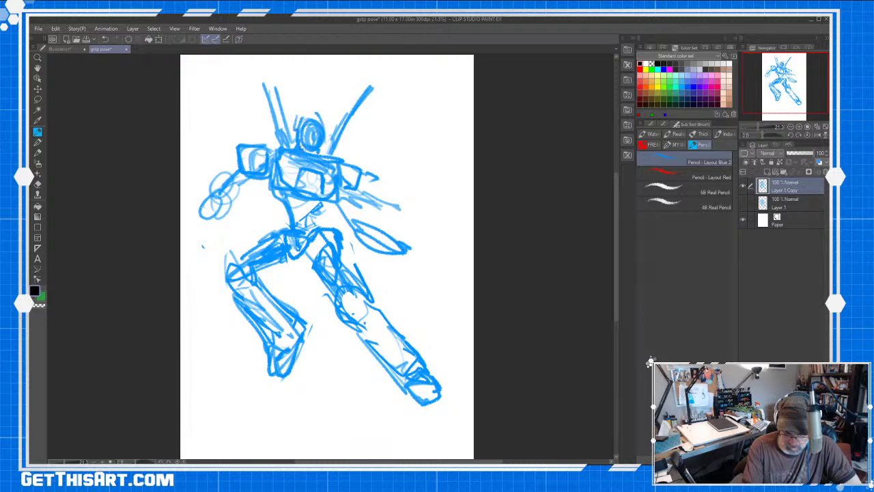
pyautogui.moveTo(300, 113); pyautogui.dragTo(299, 145)
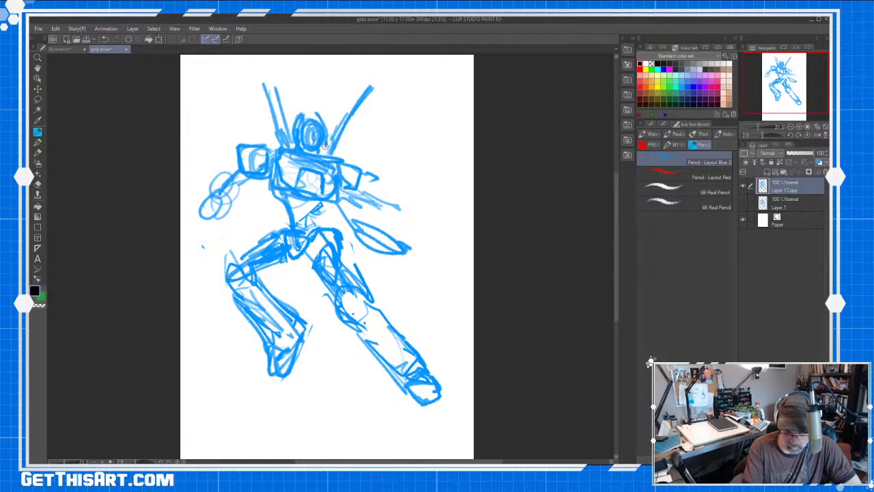
# Extend the left arm downward from the elbow, erase the loose right arm lines and redraw a blocky right forearm.
pyautogui.moveTo(236, 168)
pyautogui.mouseDown()
pyautogui.moveTo(205, 198)
pyautogui.moveTo(189, 242)
pyautogui.mouseUp()
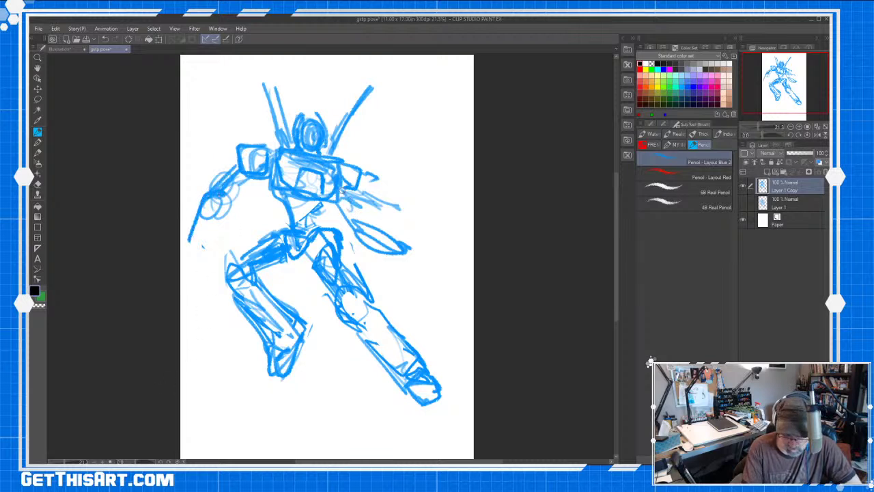
pyautogui.press('e')
pyautogui.moveTo(352, 195)
pyautogui.mouseDown()
pyautogui.moveTo(362, 231)
pyautogui.moveTo(384, 224)
pyautogui.moveTo(352, 204)
pyautogui.moveTo(343, 174)
pyautogui.moveTo(324, 164)
pyautogui.moveTo(360, 173)
pyautogui.moveTo(347, 178)
pyautogui.moveTo(349, 197)
pyautogui.moveTo(359, 193)
pyautogui.moveTo(353, 207)
pyautogui.moveTo(357, 200)
pyautogui.moveTo(405, 267)
pyautogui.moveTo(392, 229)
pyautogui.moveTo(411, 263)
pyautogui.mouseUp()
pyautogui.press('p')
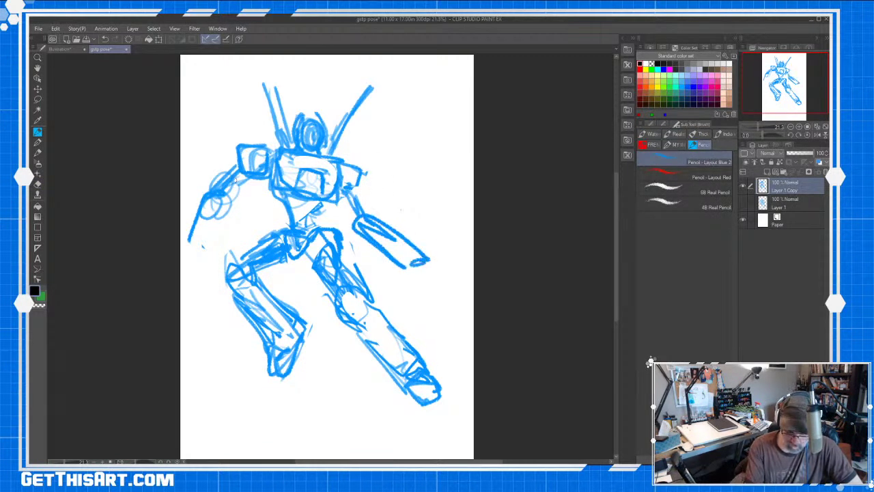
# Sketch a curved line above the left elbow and outline the lowered left forearm with a rounded fist.
pyautogui.moveTo(200, 113); pyautogui.dragTo(214, 91)
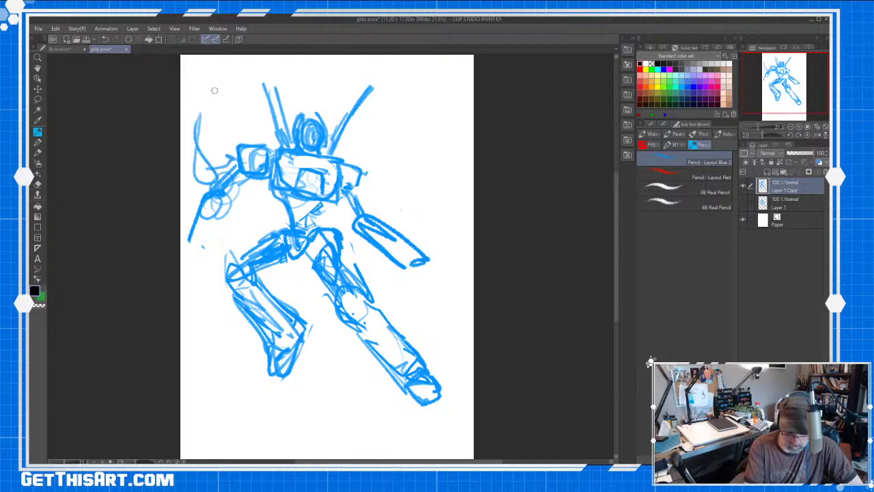
pyautogui.moveTo(247, 178)
pyautogui.mouseDown()
pyautogui.moveTo(217, 213)
pyautogui.moveTo(203, 282)
pyautogui.mouseUp()
pyautogui.moveTo(194, 250); pyautogui.dragTo(205, 277)
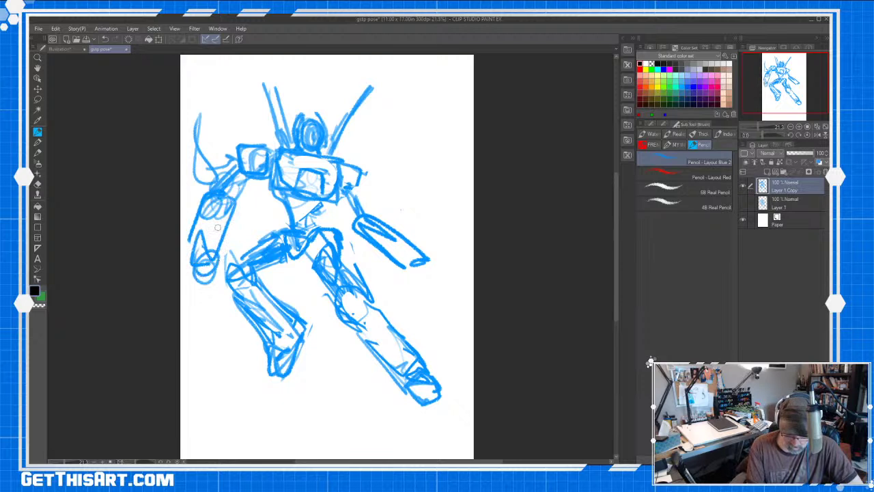
# Undo the last two pencil strokes and erase the curved line above the left elbow.
pyautogui.hotkey('ctrl', 'z')
pyautogui.hotkey('ctrl', 'z')
pyautogui.press('e')
pyautogui.moveTo(200, 98)
pyautogui.mouseDown()
pyautogui.moveTo(225, 189)
pyautogui.moveTo(194, 177)
pyautogui.mouseUp()
pyautogui.press('p')
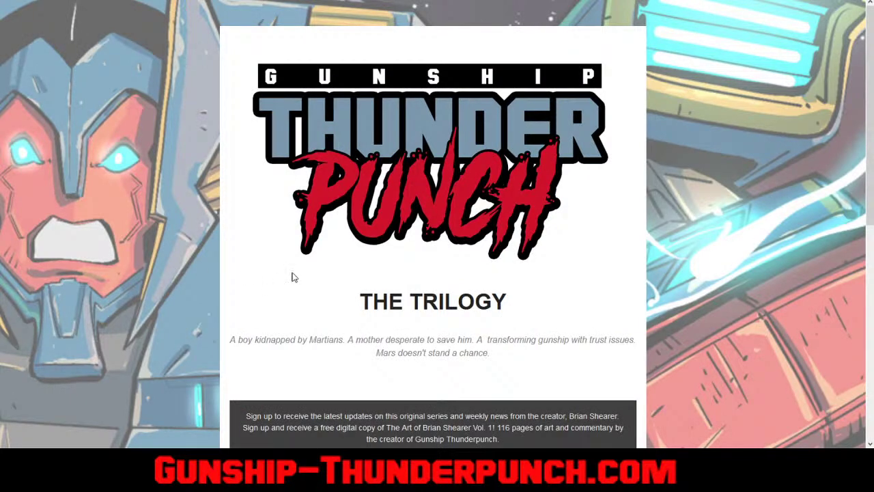
# Switch to the web browser and look over the Gunship Thunderpunch sign-up page and its subscription form.
pyautogui.scroll(-5, 294, 276)
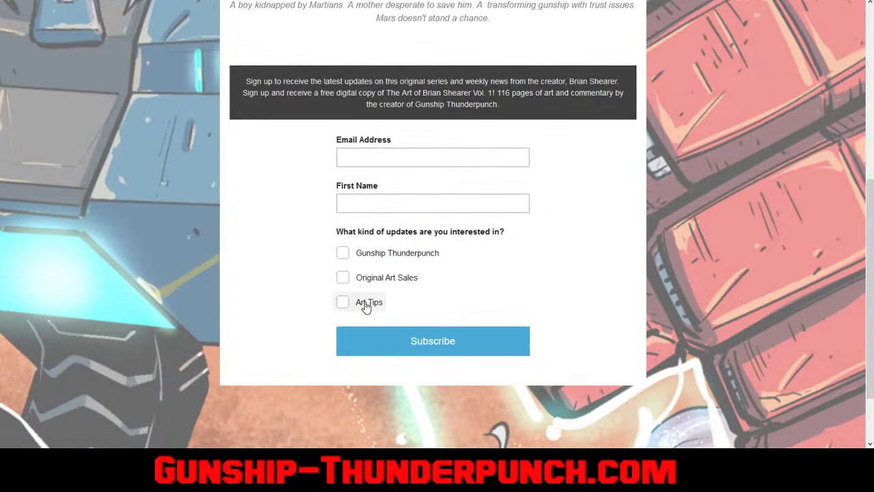
pyautogui.scroll(4, 284, 280)
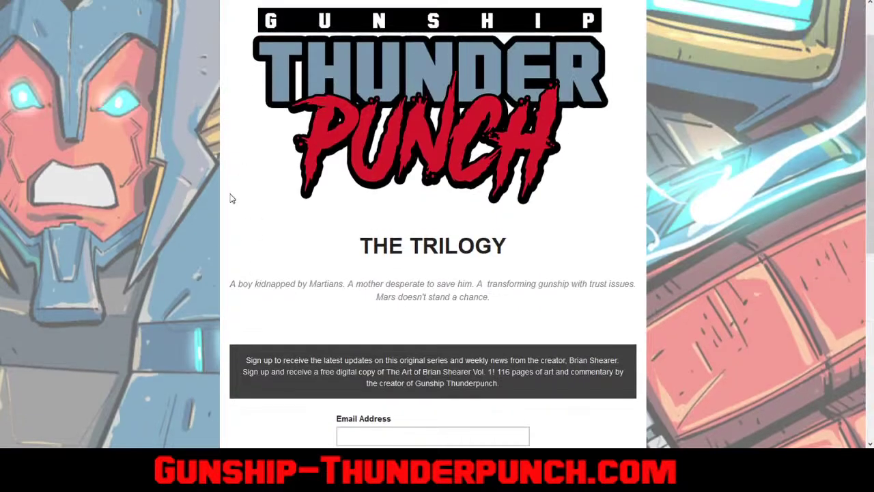
pyautogui.scroll(1, 230, 198)
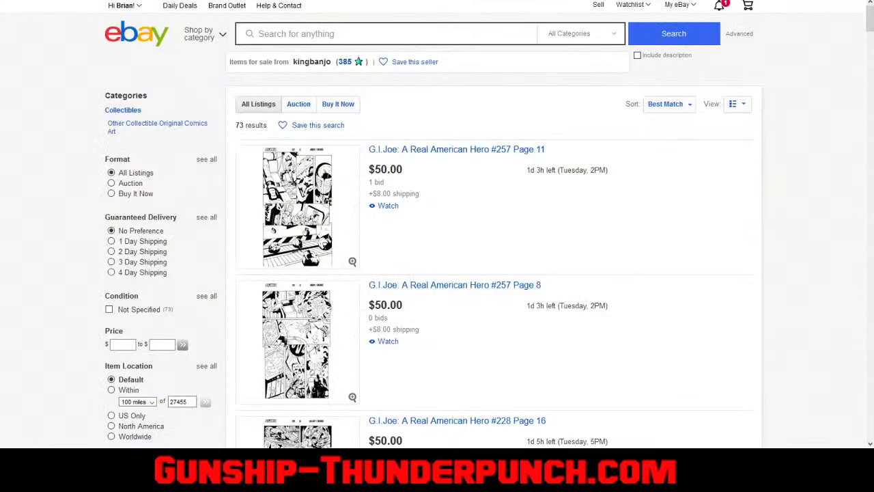
# Browse the artist's eBay listings of original G.I. Joe comic pages, and view the Indiegogo art book campaign.
pyautogui.scroll(-10, 318, 236)
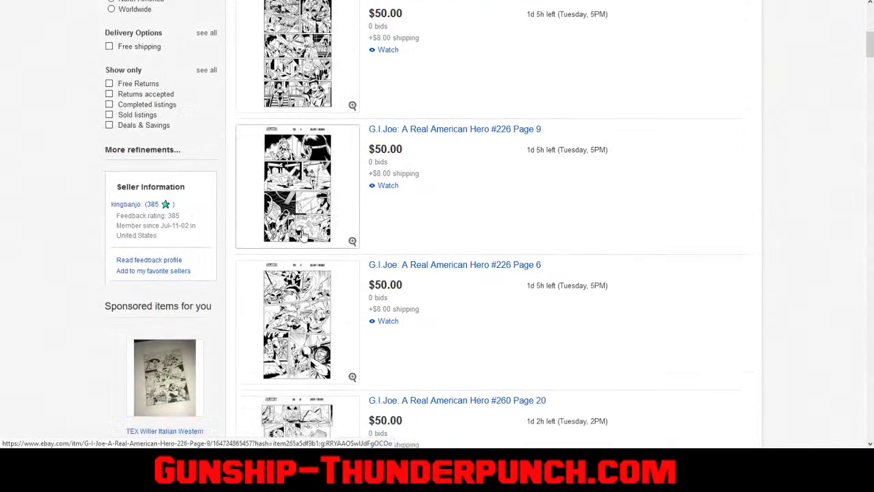
pyautogui.scroll(-10, 317, 236)
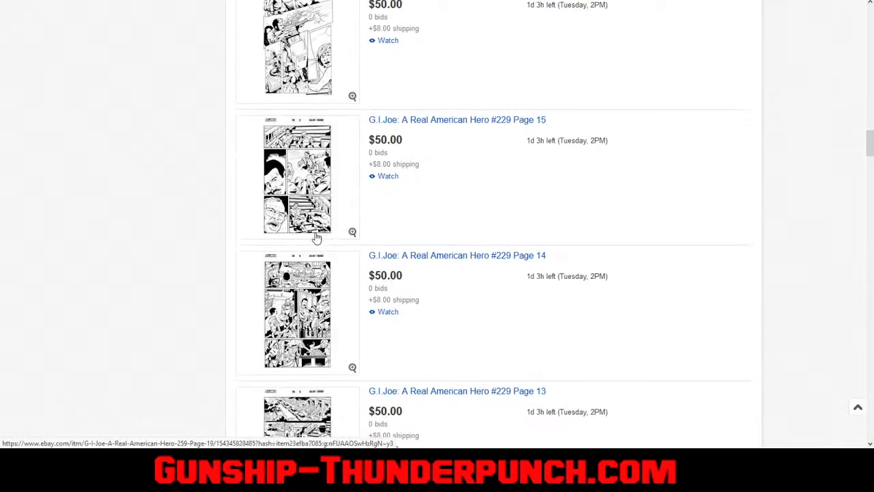
pyautogui.scroll(-4, 328, 235)
pyautogui.scroll(10, 314, 234)
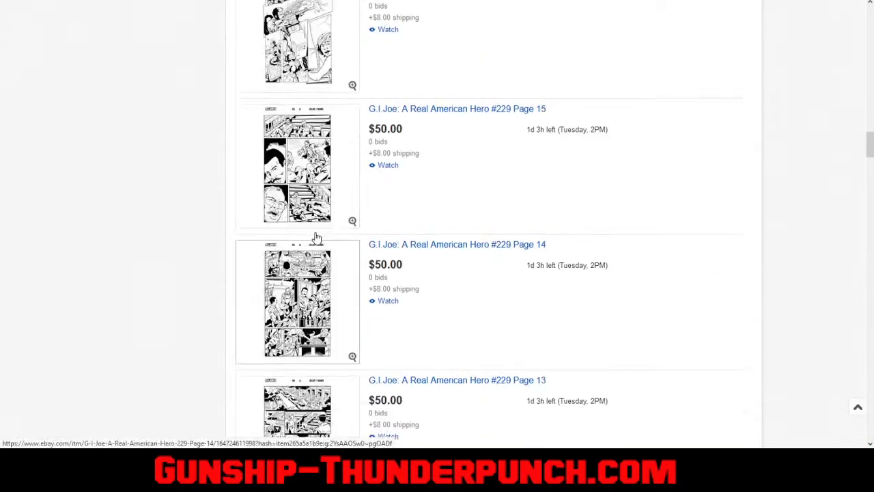
pyautogui.scroll(14, 316, 236)
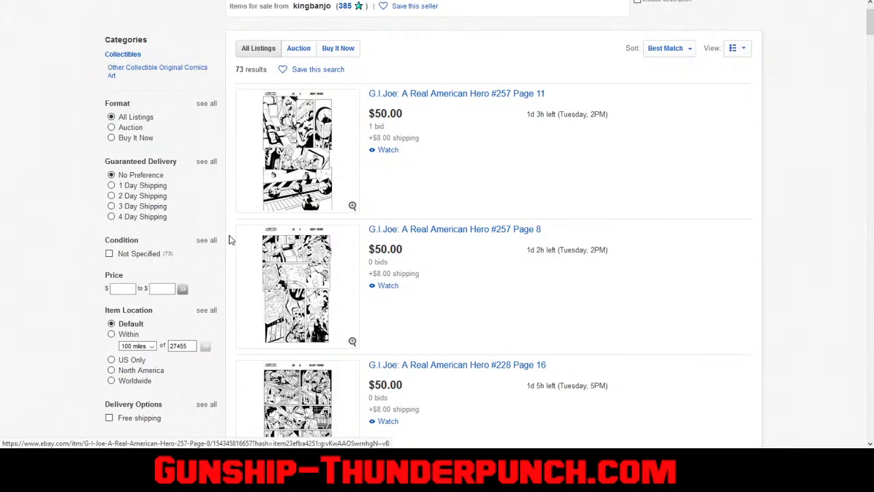
pyautogui.scroll(1, 230, 240)
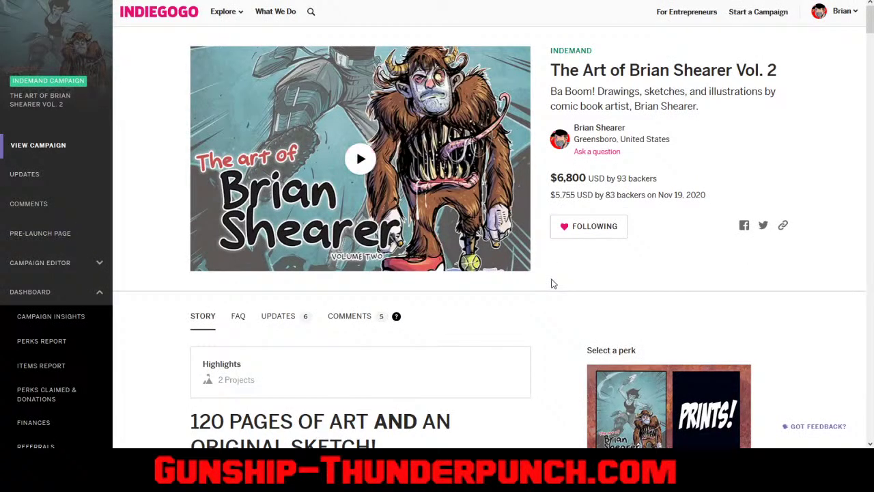
pyautogui.scroll(-4, 393, 249)
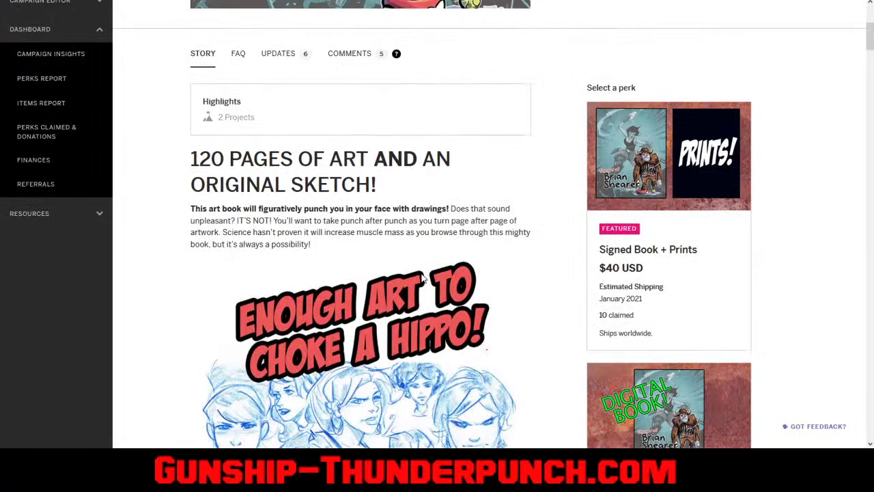
# Look through the Indiegogo art book campaign story, its sample artwork and its perks.
pyautogui.scroll(-7, 424, 276)
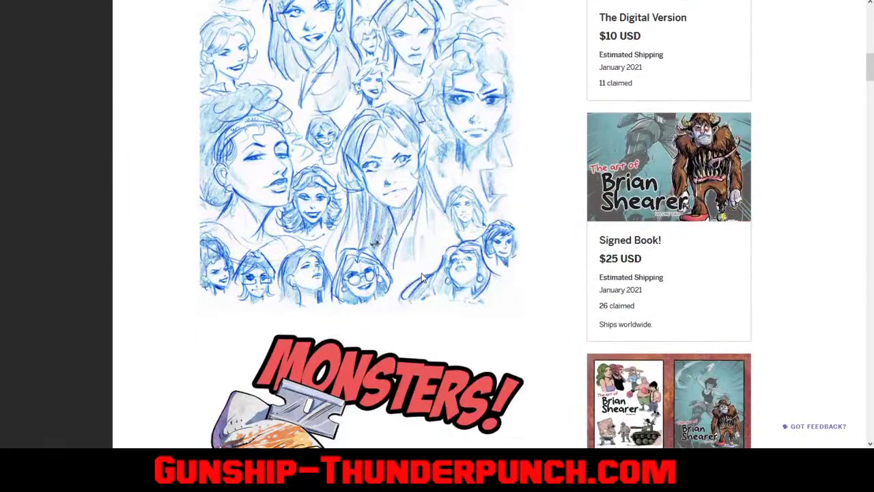
pyautogui.scroll(-7, 423, 276)
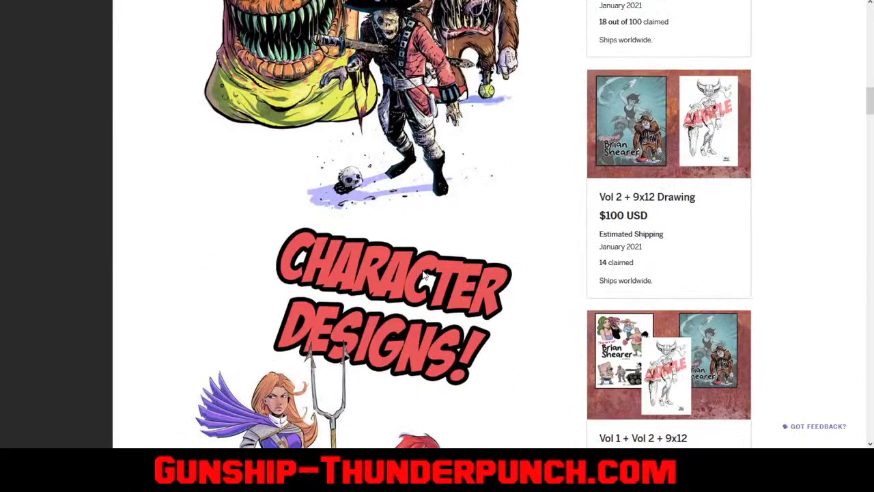
pyautogui.scroll(-5, 423, 273)
pyautogui.scroll(-4, 422, 273)
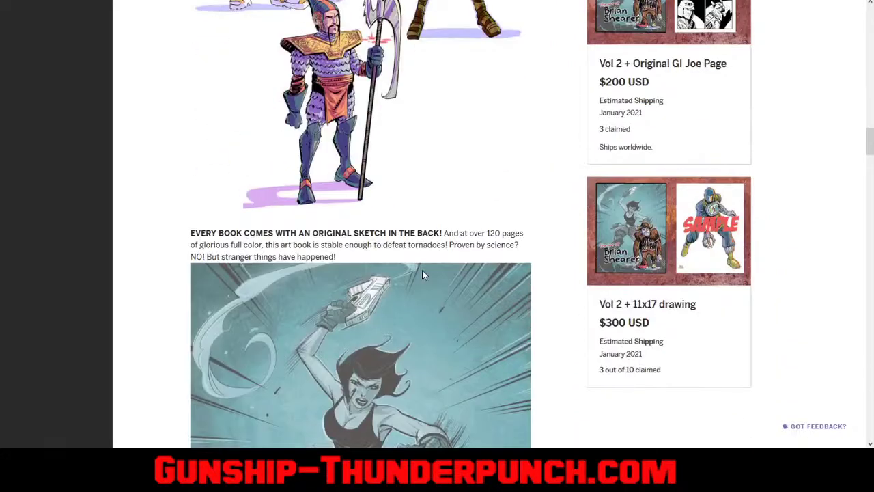
pyautogui.scroll(-12, 422, 275)
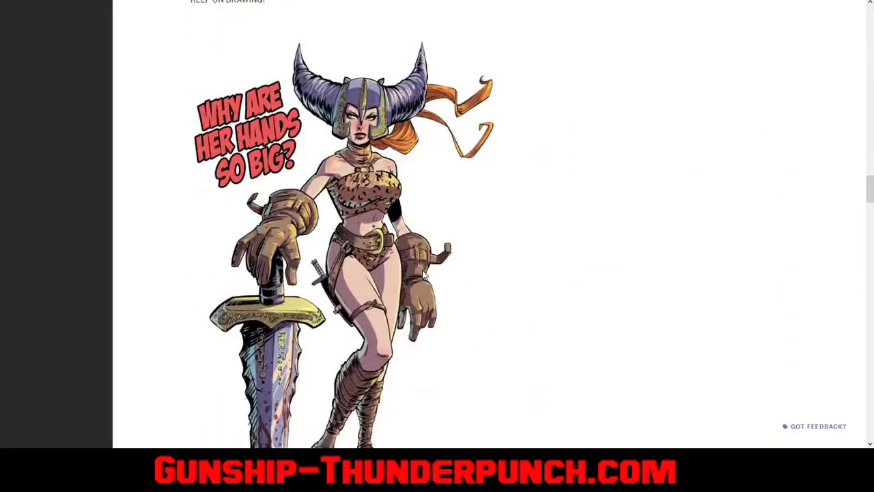
pyautogui.scroll(8, 423, 276)
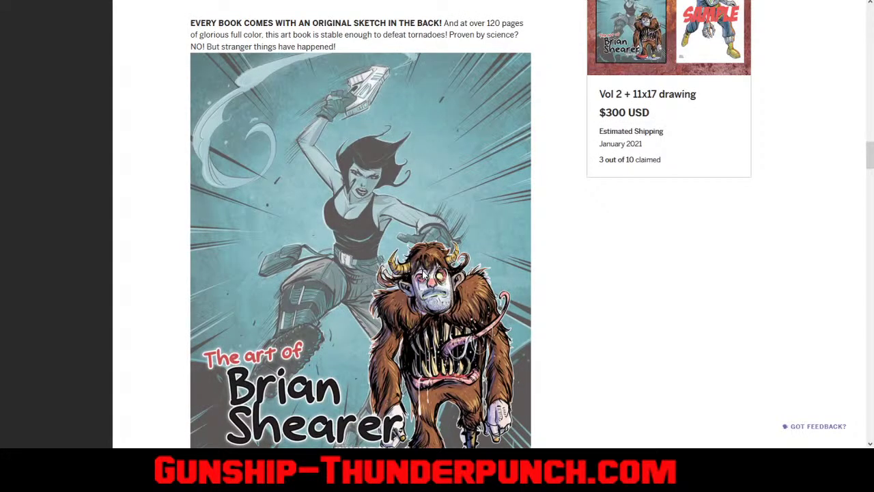
pyautogui.scroll(-15, 340, 268)
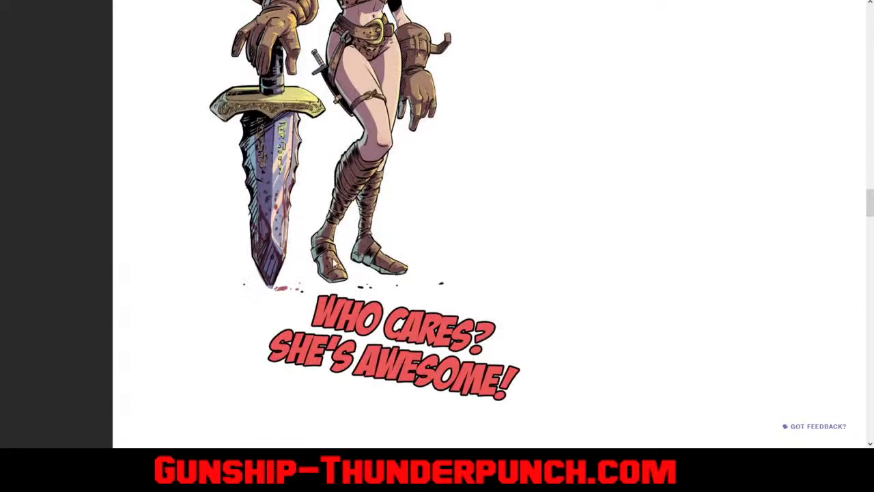
pyautogui.scroll(-4, 334, 267)
pyautogui.scroll(-7, 333, 267)
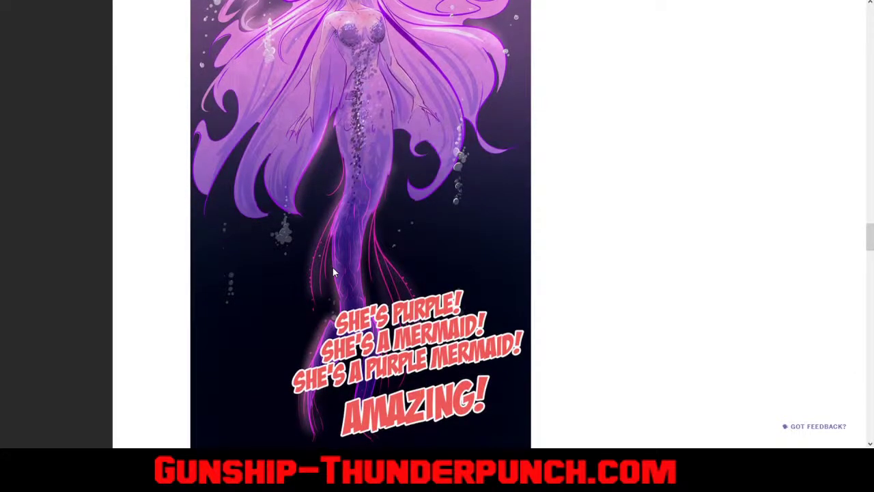
pyautogui.scroll(-11, 333, 267)
pyautogui.scroll(-16, 334, 275)
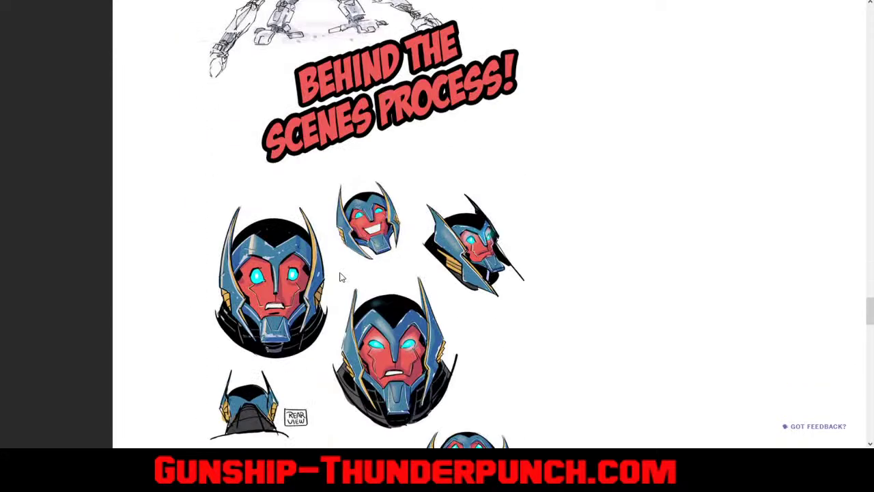
pyautogui.scroll(-9, 345, 277)
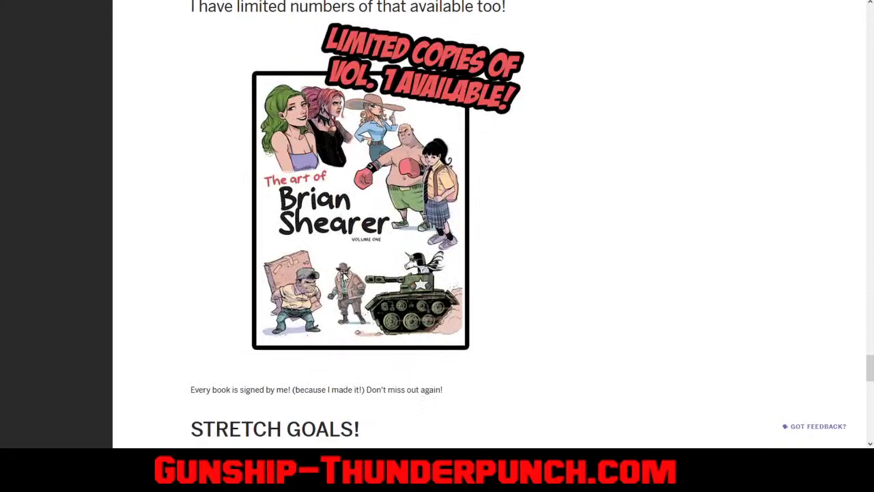
pyautogui.scroll(20, 343, 273)
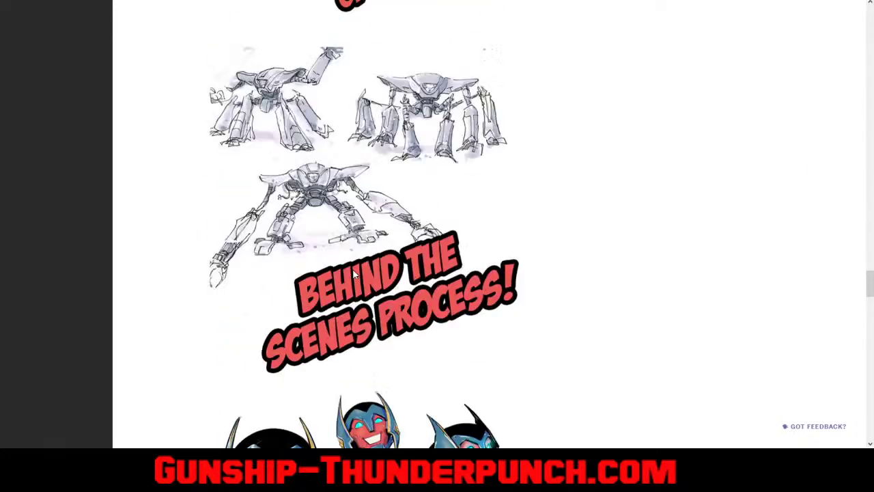
pyautogui.scroll(20, 354, 275)
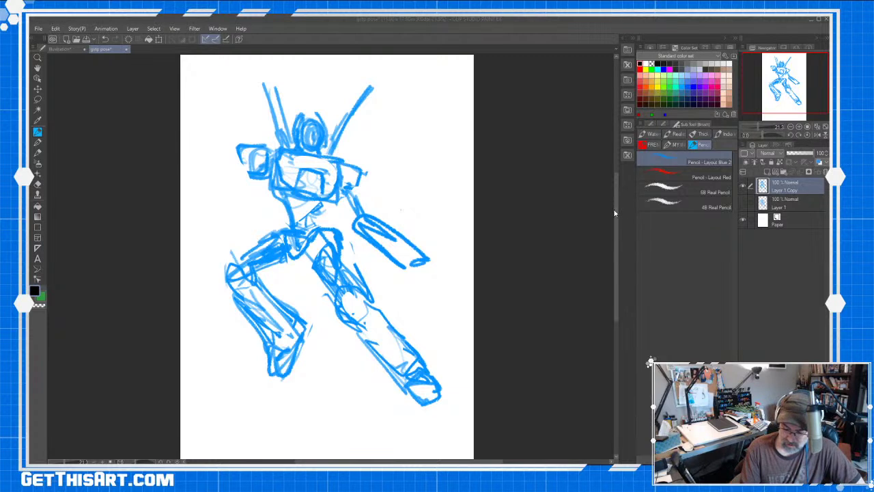
# Erase the stray construction lines inside the upper corner of the robot's chest block.
pyautogui.scroll(1, 616, 208)
pyautogui.press('e')
pyautogui.moveTo(289, 171)
pyautogui.mouseDown()
pyautogui.moveTo(287, 179)
pyautogui.moveTo(300, 171)
pyautogui.moveTo(328, 188)
pyautogui.moveTo(284, 193)
pyautogui.moveTo(284, 171)
pyautogui.moveTo(281, 184)
pyautogui.mouseUp()
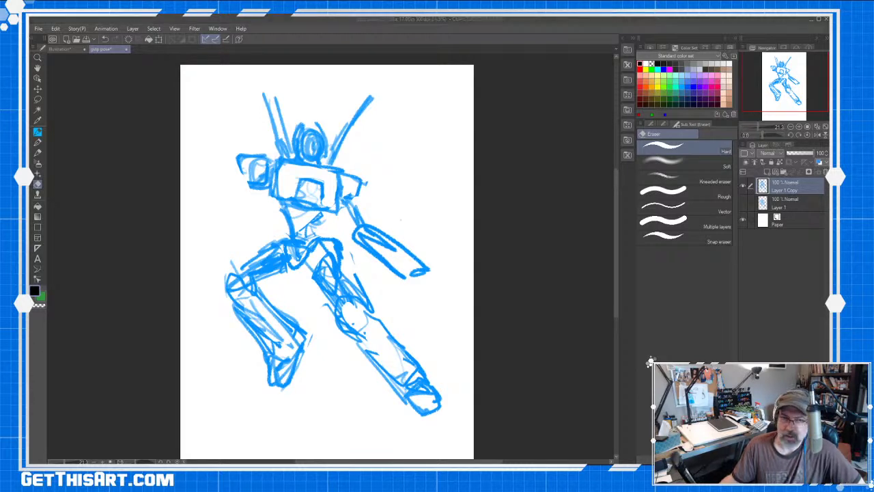
# Sketch two blue pencil guide lines extending the upper arm outward from the left-hand shoulder block.
pyautogui.moveTo(616, 255); pyautogui.dragTo(615, 253)
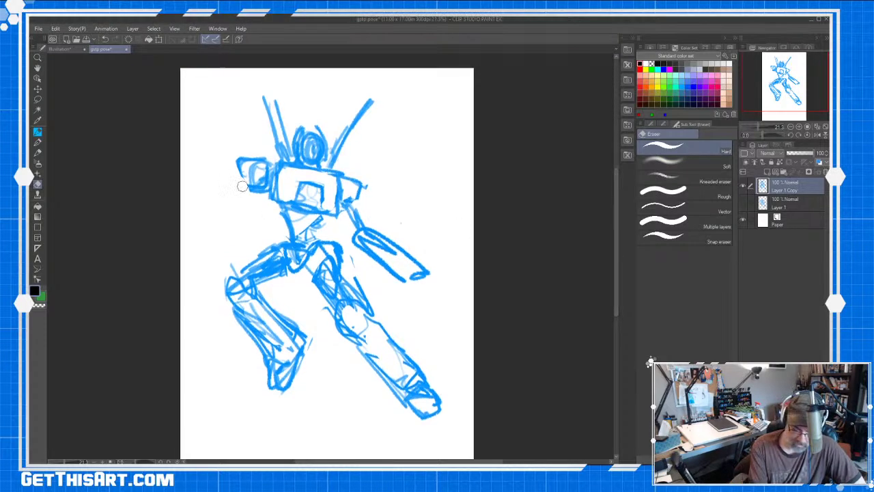
pyautogui.press('p')
pyautogui.moveTo(239, 175); pyautogui.dragTo(210, 214)
pyautogui.moveTo(239, 171); pyautogui.dragTo(196, 193)
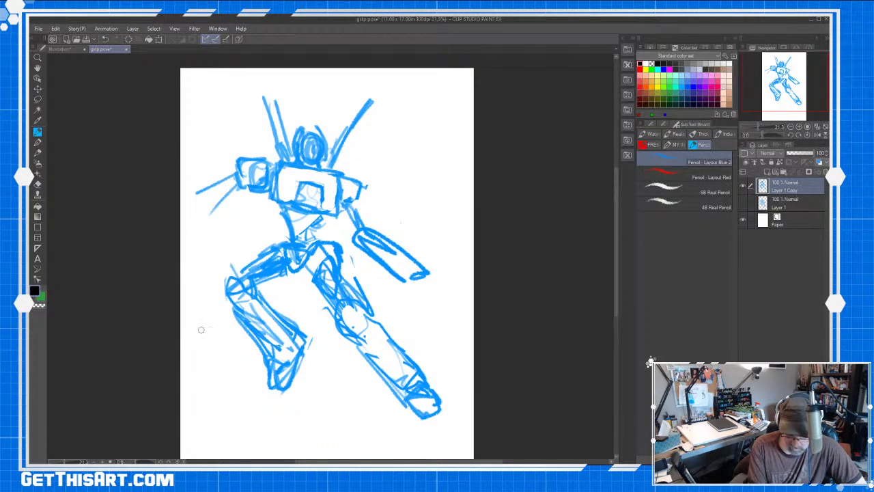
# Draw the left-hand forearm raised upward with a round fist, and add a round fist to the lowered forearm.
pyautogui.moveTo(227, 108)
pyautogui.mouseDown()
pyautogui.moveTo(211, 179)
pyautogui.moveTo(234, 104)
pyautogui.mouseUp()
pyautogui.moveTo(220, 172)
pyautogui.mouseDown()
pyautogui.moveTo(231, 115)
pyautogui.moveTo(244, 179)
pyautogui.moveTo(223, 102)
pyautogui.moveTo(235, 84)
pyautogui.moveTo(228, 100)
pyautogui.mouseUp()
pyautogui.moveTo(398, 283)
pyautogui.mouseDown()
pyautogui.moveTo(420, 276)
pyautogui.moveTo(418, 295)
pyautogui.moveTo(442, 298)
pyautogui.mouseUp()
pyautogui.moveTo(216, 170); pyautogui.dragTo(235, 176)
pyautogui.moveTo(209, 149); pyautogui.dragTo(194, 183)
pyautogui.moveTo(225, 113); pyautogui.dragTo(212, 186)
pyautogui.moveTo(220, 132); pyautogui.dragTo(205, 139)
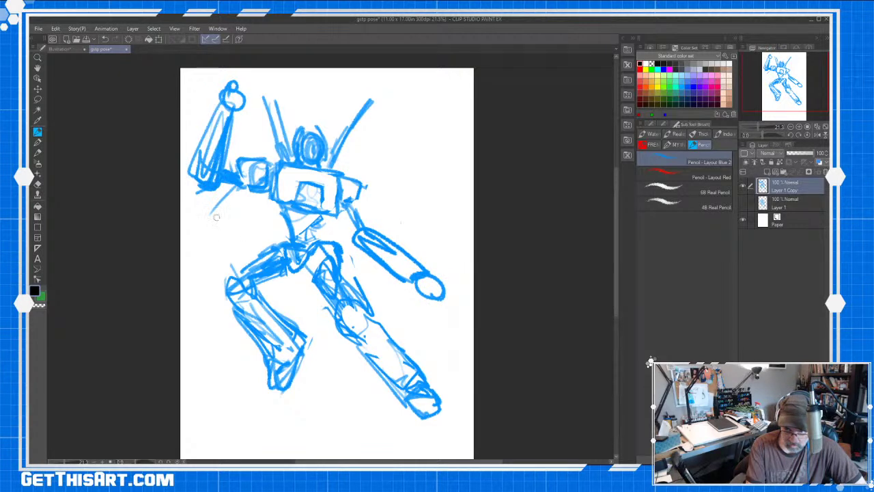
# Widen the bent lower leg, give it a larger foot, and reinforce the outline of the extended shin.
pyautogui.moveTo(222, 280)
pyautogui.mouseDown()
pyautogui.moveTo(250, 335)
pyautogui.moveTo(264, 395)
pyautogui.moveTo(318, 369)
pyautogui.mouseUp()
pyautogui.moveTo(293, 341); pyautogui.dragTo(316, 387)
pyautogui.moveTo(361, 317); pyautogui.dragTo(429, 425)
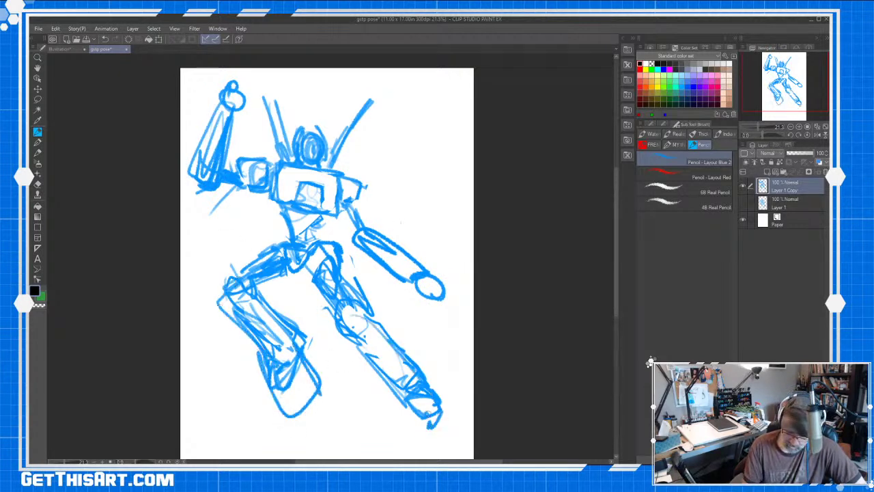
# Hide Layer 1 Copy and rough in a tilted torso, head circle and raised shoulder on a new layer.
pyautogui.click(744, 187)
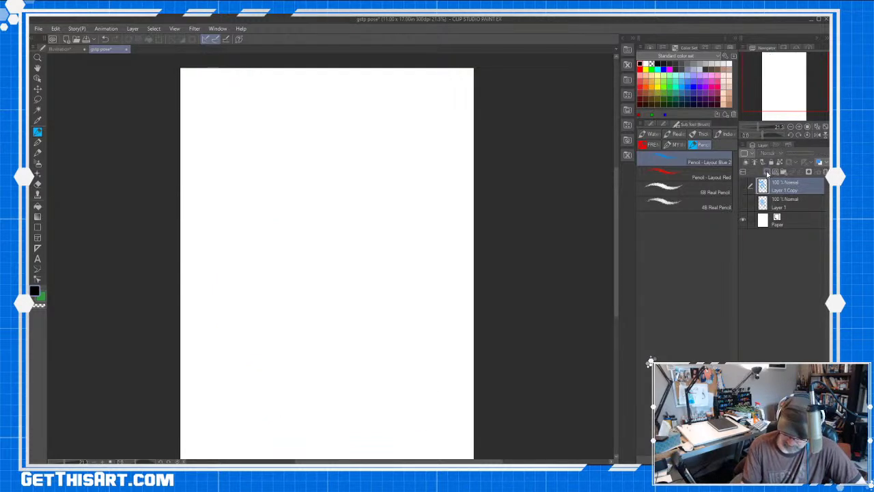
pyautogui.click(768, 173)
pyautogui.moveTo(328, 141)
pyautogui.mouseDown()
pyautogui.moveTo(336, 155)
pyautogui.moveTo(328, 159)
pyautogui.moveTo(370, 167)
pyautogui.mouseUp()
pyautogui.moveTo(307, 131); pyautogui.dragTo(292, 218)
pyautogui.moveTo(321, 218); pyautogui.dragTo(371, 176)
pyautogui.moveTo(294, 132)
pyautogui.mouseDown()
pyautogui.moveTo(285, 202)
pyautogui.moveTo(367, 171)
pyautogui.moveTo(362, 162)
pyautogui.mouseUp()
pyautogui.moveTo(285, 205); pyautogui.dragTo(327, 165)
pyautogui.moveTo(312, 116); pyautogui.dragTo(291, 164)
pyautogui.moveTo(293, 106)
pyautogui.mouseDown()
pyautogui.moveTo(259, 146)
pyautogui.moveTo(264, 121)
pyautogui.mouseUp()
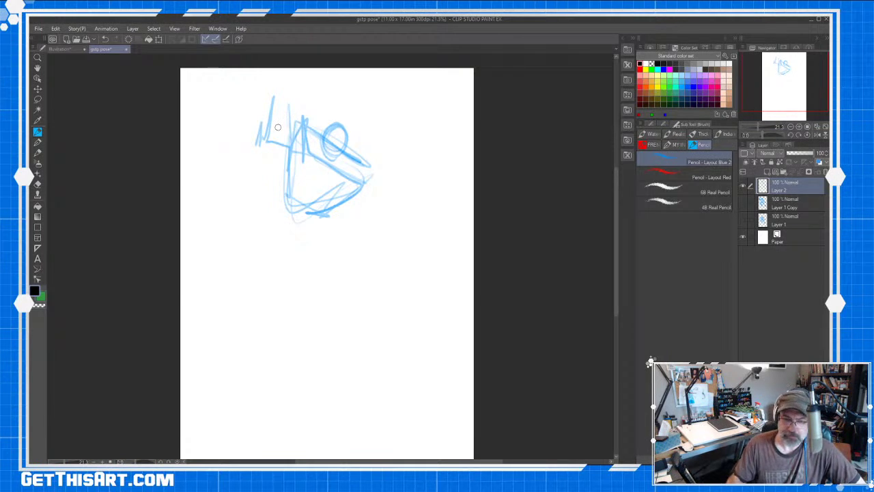
# Build up the boxy left-hand shoulder, the neck and head area, and the chest planes of the new pose.
pyautogui.moveTo(337, 155)
pyautogui.mouseDown()
pyautogui.moveTo(333, 124)
pyautogui.moveTo(328, 147)
pyautogui.moveTo(301, 136)
pyautogui.moveTo(281, 145)
pyautogui.moveTo(292, 148)
pyautogui.moveTo(281, 99)
pyautogui.moveTo(298, 124)
pyautogui.moveTo(286, 100)
pyautogui.moveTo(258, 128)
pyautogui.moveTo(302, 111)
pyautogui.moveTo(258, 132)
pyautogui.moveTo(298, 156)
pyautogui.mouseUp()
pyautogui.moveTo(372, 173)
pyautogui.mouseDown()
pyautogui.moveTo(310, 119)
pyautogui.moveTo(334, 124)
pyautogui.moveTo(333, 113)
pyautogui.moveTo(372, 157)
pyautogui.moveTo(366, 162)
pyautogui.mouseUp()
pyautogui.moveTo(298, 126); pyautogui.dragTo(348, 145)
pyautogui.moveTo(258, 135)
pyautogui.mouseDown()
pyautogui.moveTo(252, 158)
pyautogui.moveTo(298, 153)
pyautogui.mouseUp()
pyautogui.moveTo(365, 140)
pyautogui.mouseDown()
pyautogui.moveTo(369, 167)
pyautogui.moveTo(389, 192)
pyautogui.mouseUp()
pyautogui.moveTo(301, 163); pyautogui.dragTo(332, 183)
pyautogui.moveTo(358, 177); pyautogui.dragTo(321, 198)
pyautogui.moveTo(288, 164)
pyautogui.mouseDown()
pyautogui.moveTo(289, 219)
pyautogui.moveTo(329, 223)
pyautogui.moveTo(299, 201)
pyautogui.moveTo(334, 218)
pyautogui.moveTo(372, 185)
pyautogui.mouseUp()
# Sketch both arm lines with an oval right-hand forearm, the narrow waist, and a curved guide for the left-hand thigh.
pyautogui.moveTo(305, 115)
pyautogui.mouseDown()
pyautogui.moveTo(260, 118)
pyautogui.moveTo(245, 149)
pyautogui.moveTo(198, 181)
pyautogui.mouseUp()
pyautogui.moveTo(375, 187)
pyautogui.mouseDown()
pyautogui.moveTo(386, 211)
pyautogui.moveTo(439, 277)
pyautogui.moveTo(463, 283)
pyautogui.moveTo(410, 236)
pyautogui.mouseUp()
pyautogui.moveTo(283, 183); pyautogui.dragTo(273, 225)
pyautogui.moveTo(275, 212); pyautogui.dragTo(294, 236)
pyautogui.moveTo(287, 179); pyautogui.dragTo(305, 232)
pyautogui.moveTo(295, 171)
pyautogui.mouseDown()
pyautogui.moveTo(328, 207)
pyautogui.moveTo(318, 204)
pyautogui.moveTo(319, 186)
pyautogui.moveTo(332, 209)
pyautogui.moveTo(324, 190)
pyautogui.moveTo(284, 215)
pyautogui.moveTo(284, 241)
pyautogui.moveTo(278, 209)
pyautogui.moveTo(306, 235)
pyautogui.moveTo(305, 225)
pyautogui.moveTo(328, 237)
pyautogui.moveTo(295, 233)
pyautogui.moveTo(230, 290)
pyautogui.mouseUp()
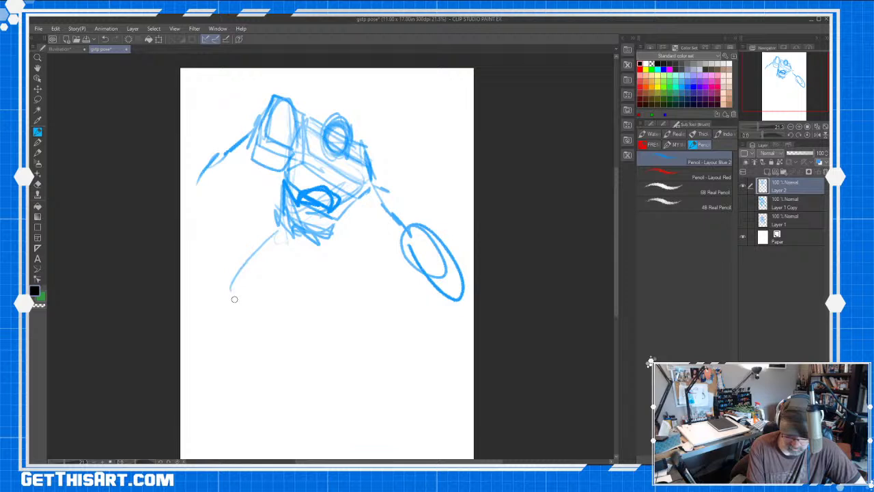
# Enlarge the head, add two long antennae, and block in the right-hand shoulder and arm.
pyautogui.moveTo(328, 115)
pyautogui.mouseDown()
pyautogui.moveTo(361, 141)
pyautogui.moveTo(348, 154)
pyautogui.mouseUp()
pyautogui.moveTo(360, 123); pyautogui.dragTo(320, 120)
pyautogui.moveTo(311, 78); pyautogui.dragTo(310, 130)
pyautogui.moveTo(383, 87); pyautogui.dragTo(357, 140)
pyautogui.moveTo(369, 175); pyautogui.dragTo(408, 194)
pyautogui.moveTo(377, 144); pyautogui.dragTo(449, 282)
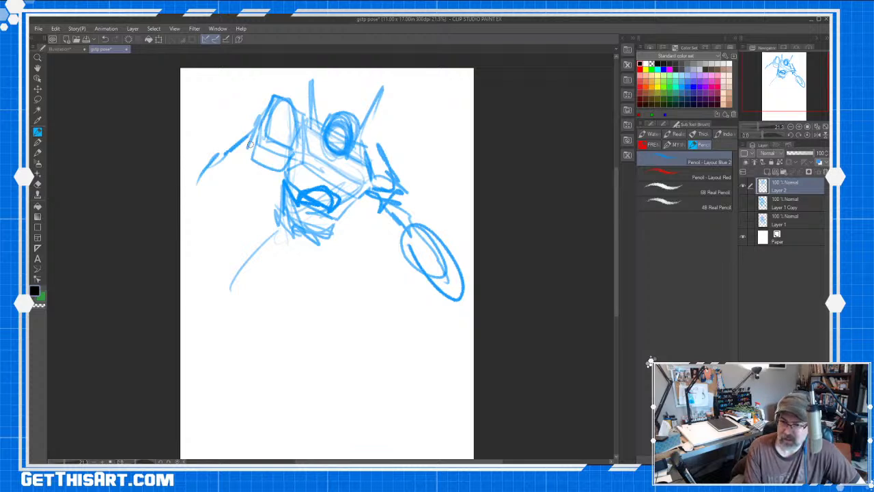
# Sketch the left-hand thigh and the right-hand leg bent at the knee with its shin folded inward.
pyautogui.moveTo(254, 224)
pyautogui.mouseDown()
pyautogui.moveTo(277, 234)
pyautogui.moveTo(269, 226)
pyautogui.moveTo(285, 269)
pyautogui.moveTo(300, 273)
pyautogui.moveTo(226, 262)
pyautogui.moveTo(208, 287)
pyautogui.mouseUp()
pyautogui.moveTo(332, 252)
pyautogui.mouseDown()
pyautogui.moveTo(360, 267)
pyautogui.moveTo(409, 313)
pyautogui.mouseUp()
pyautogui.moveTo(344, 284)
pyautogui.mouseDown()
pyautogui.moveTo(431, 334)
pyautogui.moveTo(404, 316)
pyautogui.moveTo(345, 350)
pyautogui.mouseUp()
pyautogui.moveTo(410, 340); pyautogui.dragTo(340, 358)
pyautogui.moveTo(437, 333); pyautogui.dragTo(377, 349)
pyautogui.moveTo(398, 311)
pyautogui.mouseDown()
pyautogui.moveTo(316, 341)
pyautogui.moveTo(369, 361)
pyautogui.moveTo(339, 359)
pyautogui.mouseUp()
# Draw the pointed pelvis and extend the left-hand lower leg down the page.
pyautogui.moveTo(265, 258)
pyautogui.mouseDown()
pyautogui.moveTo(214, 293)
pyautogui.moveTo(263, 279)
pyautogui.mouseUp()
pyautogui.moveTo(235, 275); pyautogui.dragTo(203, 387)
pyautogui.moveTo(232, 322)
pyautogui.mouseDown()
pyautogui.moveTo(207, 420)
pyautogui.moveTo(215, 390)
pyautogui.moveTo(209, 412)
pyautogui.mouseUp()
pyautogui.moveTo(226, 377); pyautogui.dragTo(216, 410)
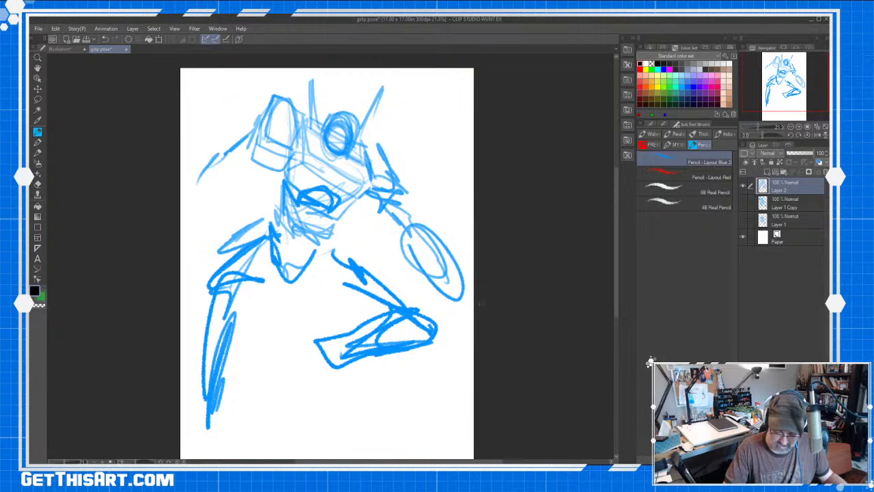
# Scale down the whole figure on the layer and reposition it near the middle of the page.
pyautogui.hotkey('ctrl', 't')
pyautogui.moveTo(467, 78); pyautogui.dragTo(362, 210)
pyautogui.moveTo(297, 325); pyautogui.dragTo(342, 242)
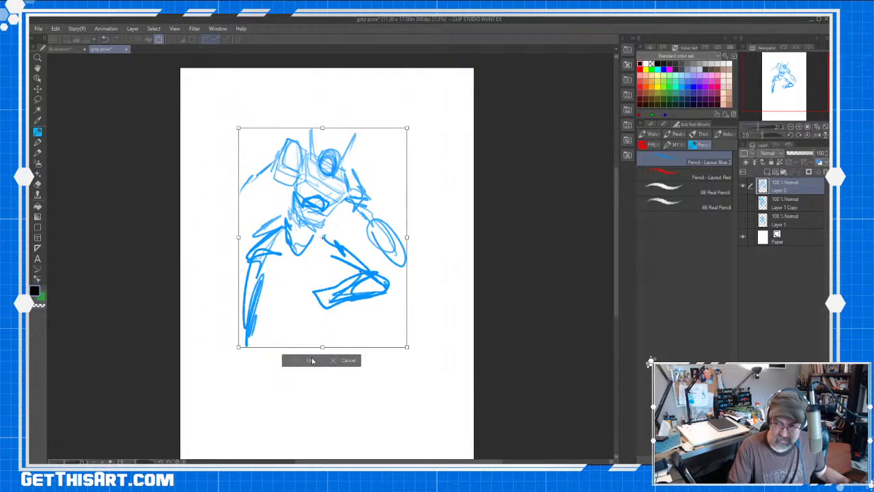
pyautogui.click(309, 360)
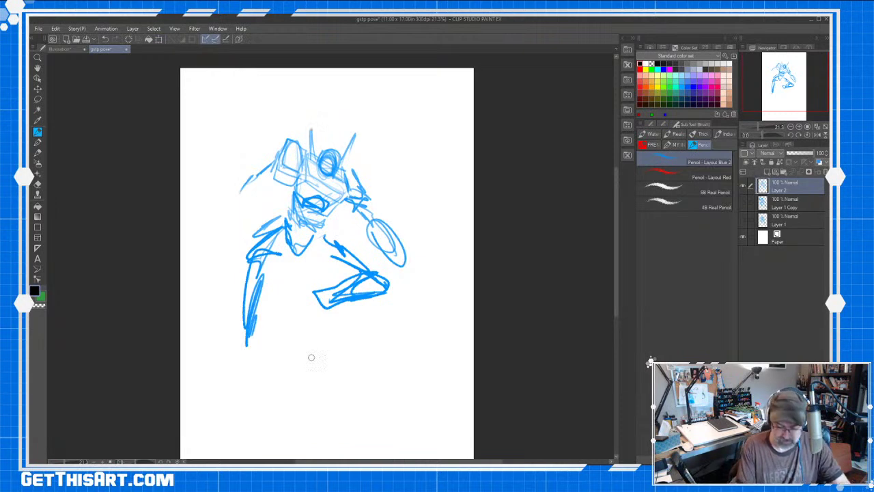
# Enlarge the outline of the extended left-hand leg and strengthen the folded right-hand shin.
pyautogui.moveTo(256, 241)
pyautogui.mouseDown()
pyautogui.moveTo(218, 332)
pyautogui.moveTo(209, 383)
pyautogui.moveTo(235, 367)
pyautogui.mouseUp()
pyautogui.moveTo(259, 295)
pyautogui.mouseDown()
pyautogui.moveTo(231, 418)
pyautogui.moveTo(236, 282)
pyautogui.mouseUp()
pyautogui.moveTo(345, 284)
pyautogui.mouseDown()
pyautogui.moveTo(291, 312)
pyautogui.moveTo(313, 309)
pyautogui.mouseUp()
# Lengthen both antennae and reinforce the shoulder blocks and upper chest lines.
pyautogui.moveTo(278, 143)
pyautogui.mouseDown()
pyautogui.moveTo(317, 149)
pyautogui.moveTo(306, 94)
pyautogui.mouseUp()
pyautogui.moveTo(343, 160); pyautogui.dragTo(363, 127)
pyautogui.moveTo(309, 149)
pyautogui.mouseDown()
pyautogui.moveTo(306, 141)
pyautogui.moveTo(313, 164)
pyautogui.moveTo(305, 94)
pyautogui.mouseUp()
pyautogui.moveTo(295, 165)
pyautogui.mouseDown()
pyautogui.moveTo(273, 175)
pyautogui.moveTo(293, 185)
pyautogui.moveTo(295, 138)
pyautogui.mouseUp()
pyautogui.moveTo(283, 143); pyautogui.dragTo(274, 160)
pyautogui.moveTo(343, 163)
pyautogui.mouseDown()
pyautogui.moveTo(367, 198)
pyautogui.moveTo(348, 205)
pyautogui.moveTo(358, 210)
pyautogui.mouseUp()
pyautogui.moveTo(298, 146)
pyautogui.mouseDown()
pyautogui.moveTo(295, 189)
pyautogui.moveTo(315, 213)
pyautogui.moveTo(341, 196)
pyautogui.moveTo(346, 179)
pyautogui.moveTo(348, 198)
pyautogui.moveTo(314, 203)
pyautogui.mouseUp()
pyautogui.moveTo(287, 166)
pyautogui.mouseDown()
pyautogui.moveTo(267, 161)
pyautogui.moveTo(218, 191)
pyautogui.moveTo(236, 217)
pyautogui.moveTo(209, 244)
pyautogui.mouseUp()
pyautogui.hotkey('ctrl', 'z')
pyautogui.hotkey('ctrl', 'z')
# Sketch the left-hand arm hanging downward and rough in straight guide lines for the right-hand forearm.
pyautogui.moveTo(273, 165)
pyautogui.mouseDown()
pyautogui.moveTo(239, 194)
pyautogui.moveTo(204, 263)
pyautogui.moveTo(228, 247)
pyautogui.mouseUp()
pyautogui.moveTo(375, 217); pyautogui.dragTo(396, 236)
pyautogui.moveTo(375, 198); pyautogui.dragTo(409, 224)
# Add a foot to the folded leg, rework the thigh and pelvis lines, and outline a massive extended lower leg.
pyautogui.moveTo(330, 286)
pyautogui.mouseDown()
pyautogui.moveTo(296, 299)
pyautogui.moveTo(291, 331)
pyautogui.moveTo(401, 282)
pyautogui.moveTo(311, 321)
pyautogui.mouseUp()
pyautogui.moveTo(355, 244)
pyautogui.mouseDown()
pyautogui.moveTo(318, 267)
pyautogui.moveTo(329, 261)
pyautogui.mouseUp()
pyautogui.moveTo(315, 230); pyautogui.dragTo(295, 254)
pyautogui.moveTo(300, 234); pyautogui.dragTo(264, 228)
pyautogui.moveTo(247, 260)
pyautogui.mouseDown()
pyautogui.moveTo(204, 372)
pyautogui.moveTo(246, 305)
pyautogui.moveTo(239, 410)
pyautogui.mouseUp()
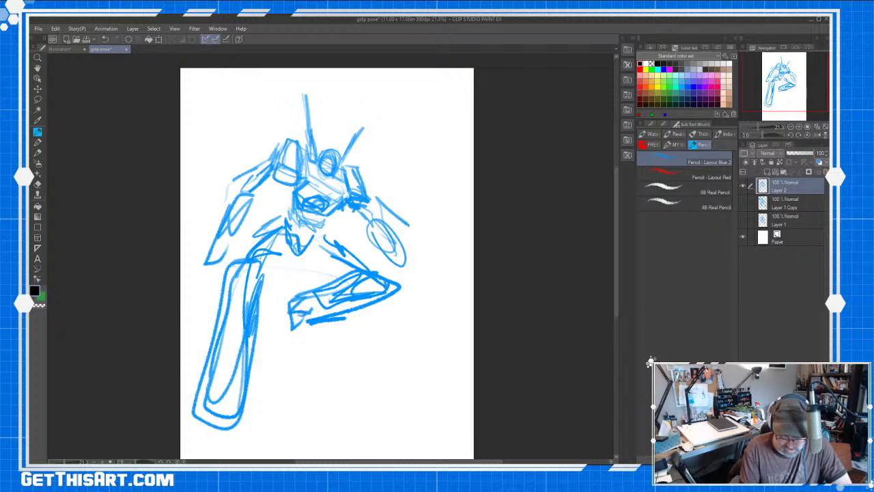
# Erase the oval right-hand forearm and its guide lines, and redraw it as a slim forearm reaching outward.
pyautogui.press('e')
pyautogui.moveTo(384, 203)
pyautogui.mouseDown()
pyautogui.moveTo(370, 233)
pyautogui.moveTo(361, 212)
pyautogui.moveTo(380, 189)
pyautogui.moveTo(382, 253)
pyautogui.moveTo(396, 258)
pyautogui.moveTo(407, 225)
pyautogui.mouseUp()
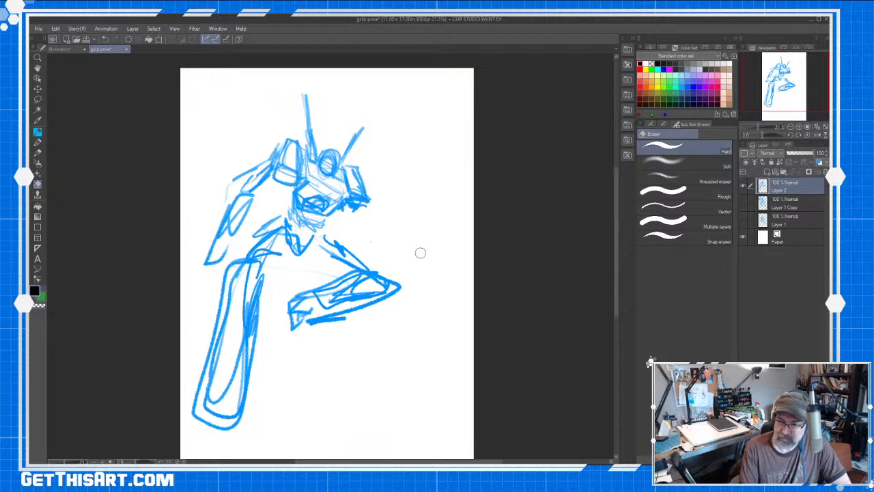
pyautogui.press('p')
pyautogui.moveTo(377, 209)
pyautogui.mouseDown()
pyautogui.moveTo(392, 229)
pyautogui.moveTo(375, 230)
pyautogui.moveTo(422, 255)
pyautogui.moveTo(399, 229)
pyautogui.moveTo(431, 250)
pyautogui.moveTo(378, 231)
pyautogui.moveTo(424, 225)
pyautogui.mouseUp()
# Extend and darken the antennae, and strengthen the outline of the hanging left-hand forearm.
pyautogui.moveTo(240, 195)
pyautogui.mouseDown()
pyautogui.moveTo(205, 268)
pyautogui.moveTo(233, 198)
pyautogui.mouseUp()
pyautogui.moveTo(343, 171); pyautogui.dragTo(379, 112)
pyautogui.moveTo(304, 97)
pyautogui.mouseDown()
pyautogui.moveTo(303, 130)
pyautogui.moveTo(341, 145)
pyautogui.moveTo(317, 179)
pyautogui.moveTo(313, 166)
pyautogui.mouseUp()
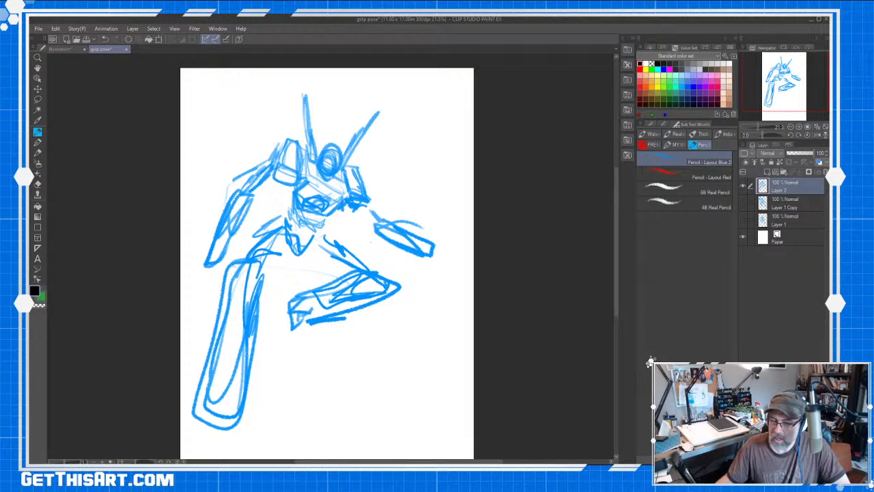
pyautogui.moveTo(223, 207)
pyautogui.mouseDown()
pyautogui.moveTo(202, 273)
pyautogui.moveTo(245, 191)
pyautogui.mouseUp()
pyautogui.moveTo(235, 235); pyautogui.dragTo(219, 259)
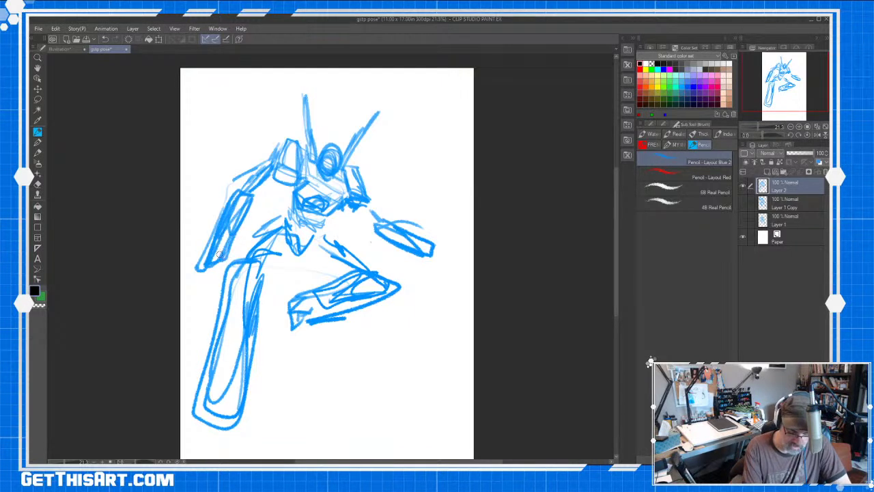
# Solidify the shoulder blocks and both forearms, add round fists, and shape the foot of the folded leg.
pyautogui.moveTo(371, 220); pyautogui.dragTo(346, 209)
pyautogui.moveTo(274, 190)
pyautogui.mouseDown()
pyautogui.moveTo(280, 146)
pyautogui.moveTo(295, 192)
pyautogui.mouseUp()
pyautogui.moveTo(280, 147); pyautogui.dragTo(272, 172)
pyautogui.moveTo(354, 170)
pyautogui.mouseDown()
pyautogui.moveTo(351, 200)
pyautogui.moveTo(369, 205)
pyautogui.mouseUp()
pyautogui.moveTo(268, 164)
pyautogui.mouseDown()
pyautogui.moveTo(227, 194)
pyautogui.moveTo(198, 270)
pyautogui.mouseUp()
pyautogui.moveTo(371, 232)
pyautogui.mouseDown()
pyautogui.moveTo(420, 250)
pyautogui.moveTo(437, 241)
pyautogui.moveTo(424, 264)
pyautogui.moveTo(459, 274)
pyautogui.moveTo(451, 276)
pyautogui.mouseUp()
pyautogui.moveTo(208, 269)
pyautogui.mouseDown()
pyautogui.moveTo(192, 292)
pyautogui.moveTo(211, 270)
pyautogui.mouseUp()
pyautogui.moveTo(289, 313)
pyautogui.mouseDown()
pyautogui.moveTo(309, 343)
pyautogui.moveTo(296, 336)
pyautogui.mouseUp()
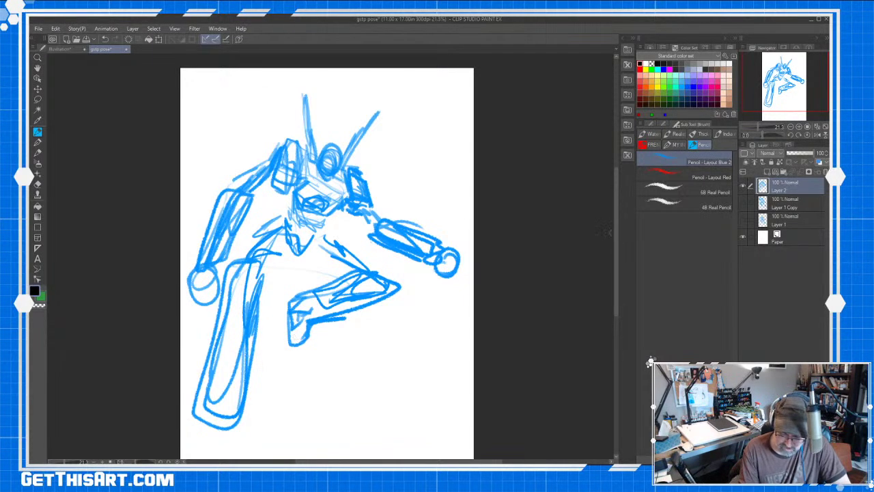
# Scale the whole robot figure down slightly to leave more margin around it on the page.
pyautogui.scroll(-1, 606, 240)
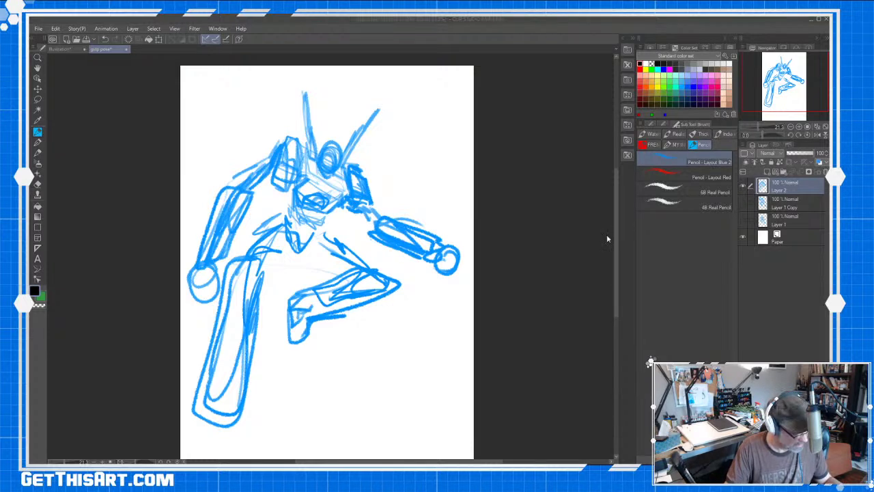
pyautogui.hotkey('ctrl', 't')
pyautogui.moveTo(459, 88)
pyautogui.mouseDown()
pyautogui.moveTo(415, 146)
pyautogui.moveTo(438, 108)
pyautogui.mouseUp()
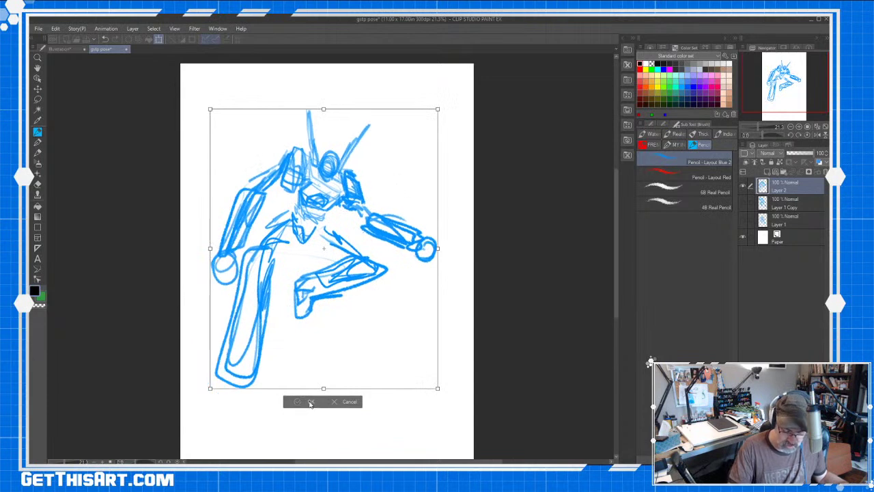
pyautogui.click(310, 403)
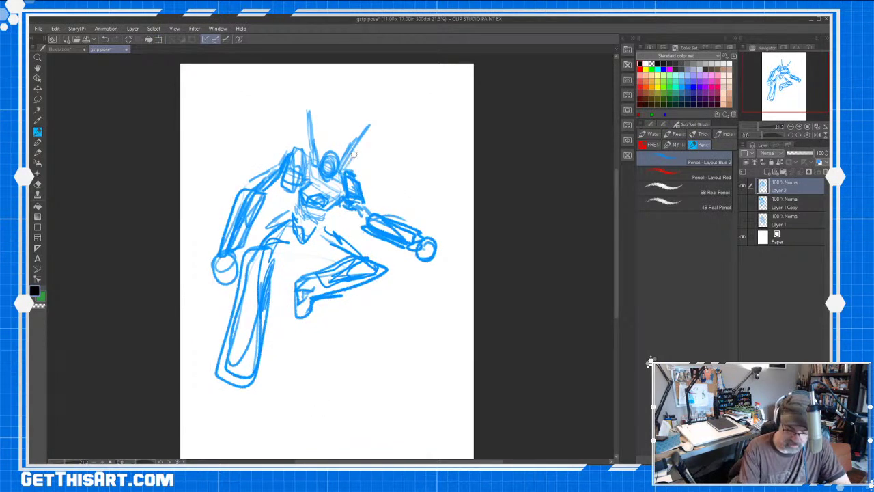
# Redraw the left-hand antenna longer, touch up the other antenna, and square off both shoulder blocks.
pyautogui.moveTo(313, 158); pyautogui.dragTo(299, 98)
pyautogui.moveTo(362, 134); pyautogui.dragTo(353, 154)
pyautogui.moveTo(290, 150)
pyautogui.mouseDown()
pyautogui.moveTo(279, 186)
pyautogui.moveTo(285, 190)
pyautogui.mouseUp()
pyautogui.moveTo(347, 156); pyautogui.dragTo(369, 200)
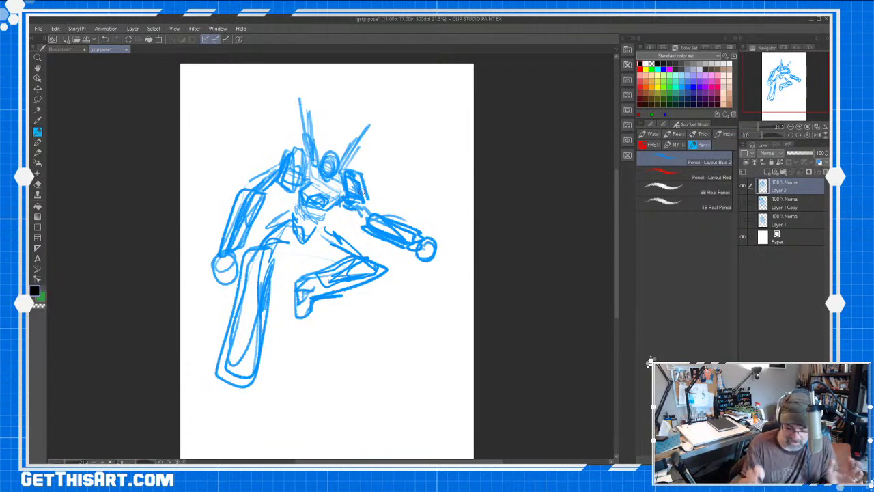
# Bulk up the hanging forearm and fist, and add a large foot at the end of the extended leg.
pyautogui.moveTo(237, 198); pyautogui.dragTo(209, 280)
pyautogui.moveTo(223, 333); pyautogui.dragTo(231, 391)
pyautogui.moveTo(275, 274); pyautogui.dragTo(237, 391)
pyautogui.moveTo(254, 362)
pyautogui.mouseDown()
pyautogui.moveTo(224, 397)
pyautogui.moveTo(214, 391)
pyautogui.moveTo(235, 392)
pyautogui.mouseUp()
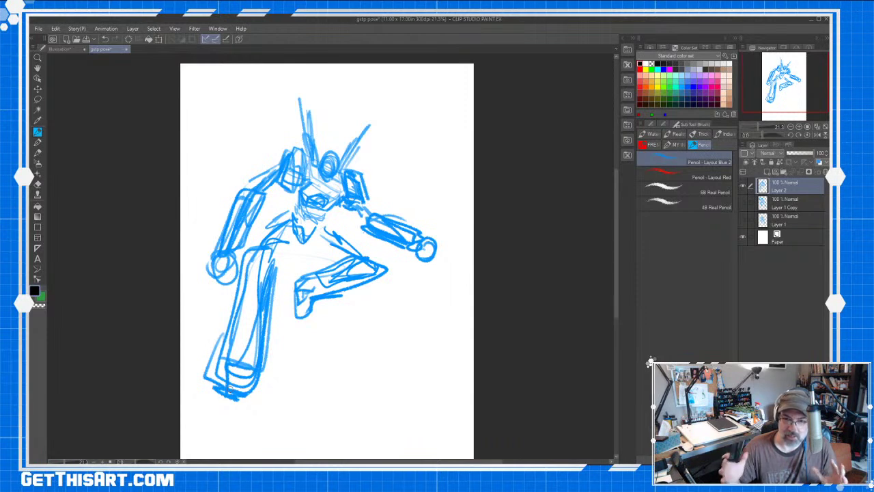
# Define the knees, widen both lower legs, and connect the thighs to the pelvis with heavier lines.
pyautogui.moveTo(295, 297)
pyautogui.mouseDown()
pyautogui.moveTo(291, 303)
pyautogui.moveTo(342, 267)
pyautogui.moveTo(390, 258)
pyautogui.moveTo(374, 242)
pyautogui.moveTo(390, 271)
pyautogui.mouseUp()
pyautogui.moveTo(272, 225); pyautogui.dragTo(243, 282)
pyautogui.moveTo(282, 261)
pyautogui.mouseDown()
pyautogui.moveTo(276, 292)
pyautogui.moveTo(217, 368)
pyautogui.mouseUp()
pyautogui.moveTo(276, 295); pyautogui.dragTo(261, 391)
pyautogui.moveTo(316, 300); pyautogui.dragTo(312, 318)
pyautogui.moveTo(369, 246)
pyautogui.mouseDown()
pyautogui.moveTo(391, 265)
pyautogui.moveTo(307, 239)
pyautogui.moveTo(297, 220)
pyautogui.moveTo(268, 227)
pyautogui.mouseUp()
pyautogui.moveTo(345, 232)
pyautogui.mouseDown()
pyautogui.moveTo(315, 254)
pyautogui.moveTo(300, 222)
pyautogui.mouseUp()
# Lengthen the right-hand antenna, darken the left-hand one, and add a line across the chest.
pyautogui.moveTo(345, 171); pyautogui.dragTo(391, 97)
pyautogui.moveTo(307, 148); pyautogui.dragTo(301, 96)
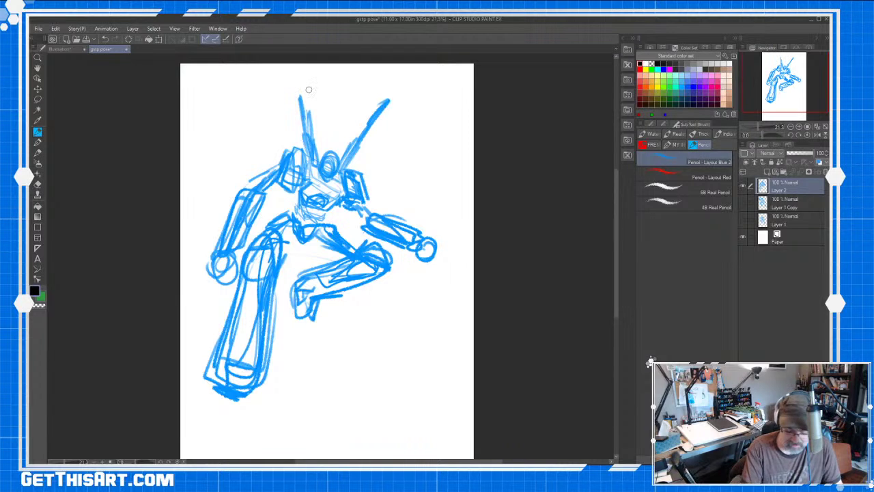
pyautogui.moveTo(344, 186)
pyautogui.mouseDown()
pyautogui.moveTo(300, 156)
pyautogui.moveTo(304, 196)
pyautogui.mouseUp()
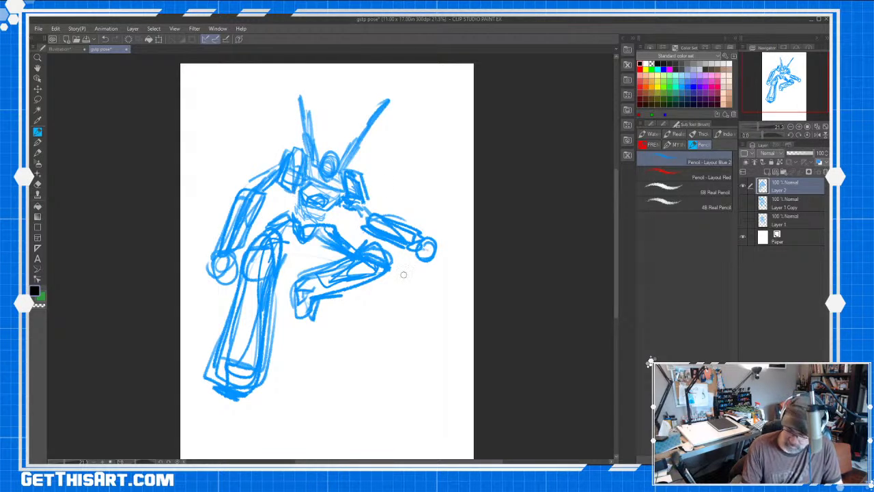
# Hide the finished pose, add a new layer, and sketch a small head oval for another pose.
pyautogui.click(743, 185)
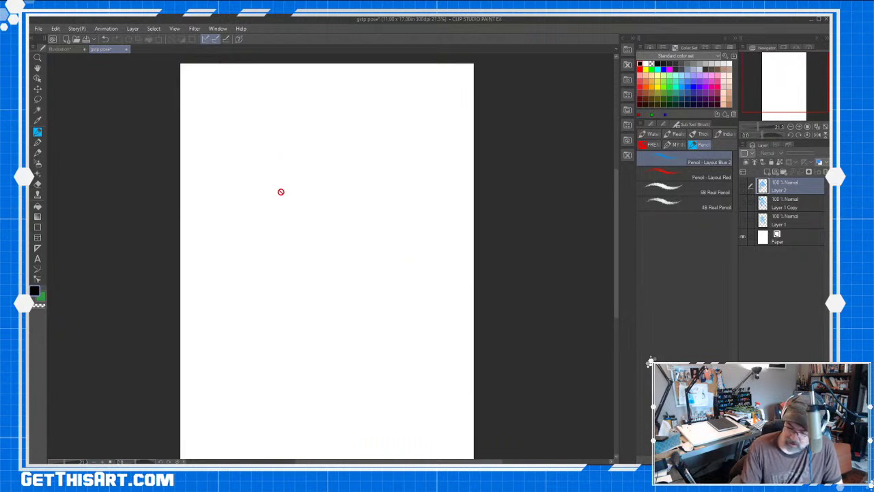
pyautogui.hotkey('ctrl', 'shift', 'n')
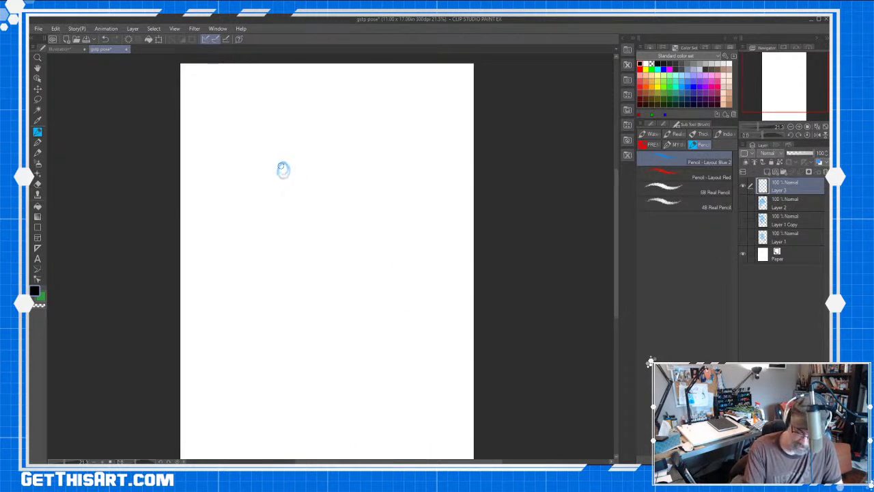
pyautogui.moveTo(283, 171)
pyautogui.mouseDown()
pyautogui.moveTo(304, 175)
pyautogui.moveTo(261, 181)
pyautogui.moveTo(297, 178)
pyautogui.mouseUp()
pyautogui.moveTo(297, 179)
pyautogui.mouseDown()
pyautogui.moveTo(275, 171)
pyautogui.moveTo(273, 195)
pyautogui.mouseUp()
pyautogui.moveTo(273, 164); pyautogui.dragTo(266, 122)
# Rough in the tilted torso and shoulder line with a forearm and round fist punching diagonally downward.
pyautogui.moveTo(264, 176)
pyautogui.mouseDown()
pyautogui.moveTo(266, 212)
pyautogui.moveTo(314, 190)
pyautogui.moveTo(257, 187)
pyautogui.moveTo(301, 192)
pyautogui.moveTo(287, 165)
pyautogui.mouseUp()
pyautogui.moveTo(243, 229)
pyautogui.mouseDown()
pyautogui.moveTo(238, 236)
pyautogui.moveTo(304, 189)
pyautogui.moveTo(236, 239)
pyautogui.mouseUp()
pyautogui.moveTo(255, 151)
pyautogui.mouseDown()
pyautogui.moveTo(312, 187)
pyautogui.moveTo(262, 159)
pyautogui.moveTo(283, 199)
pyautogui.mouseUp()
pyautogui.moveTo(252, 226)
pyautogui.mouseDown()
pyautogui.moveTo(272, 214)
pyautogui.moveTo(223, 258)
pyautogui.moveTo(216, 252)
pyautogui.moveTo(220, 234)
pyautogui.moveTo(250, 252)
pyautogui.moveTo(250, 219)
pyautogui.moveTo(283, 205)
pyautogui.moveTo(250, 250)
pyautogui.moveTo(300, 189)
pyautogui.moveTo(326, 175)
pyautogui.moveTo(220, 128)
pyautogui.moveTo(260, 135)
pyautogui.moveTo(259, 162)
pyautogui.moveTo(270, 175)
pyautogui.moveTo(301, 167)
pyautogui.moveTo(300, 205)
pyautogui.moveTo(320, 192)
pyautogui.moveTo(268, 178)
pyautogui.mouseUp()
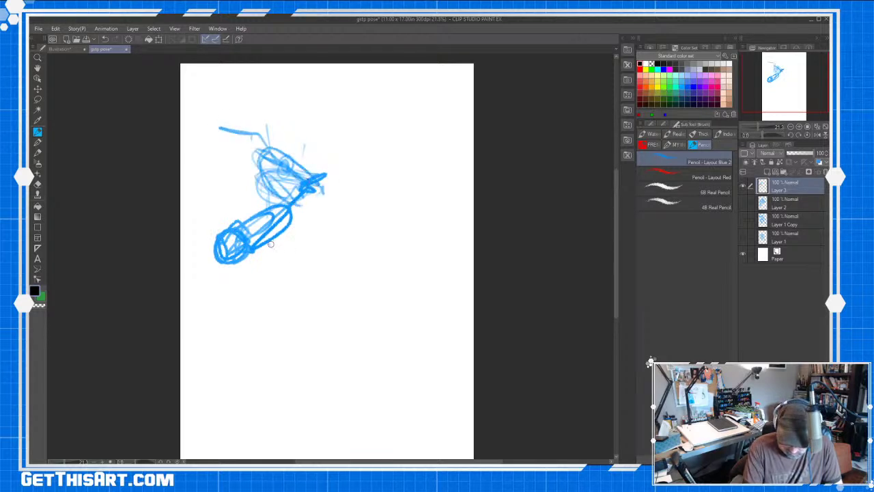
# Block in the long extended leg below the torso and a short tucked leg beside it.
pyautogui.moveTo(266, 164)
pyautogui.mouseDown()
pyautogui.moveTo(302, 294)
pyautogui.moveTo(322, 307)
pyautogui.mouseUp()
pyautogui.moveTo(310, 209)
pyautogui.mouseDown()
pyautogui.moveTo(347, 251)
pyautogui.moveTo(312, 217)
pyautogui.moveTo(345, 263)
pyautogui.moveTo(310, 214)
pyautogui.mouseUp()
pyautogui.moveTo(273, 239)
pyautogui.mouseDown()
pyautogui.moveTo(323, 310)
pyautogui.moveTo(278, 273)
pyautogui.moveTo(341, 335)
pyautogui.mouseUp()
pyautogui.moveTo(318, 235)
pyautogui.mouseDown()
pyautogui.moveTo(333, 258)
pyautogui.moveTo(308, 251)
pyautogui.moveTo(320, 267)
pyautogui.moveTo(334, 263)
pyautogui.mouseUp()
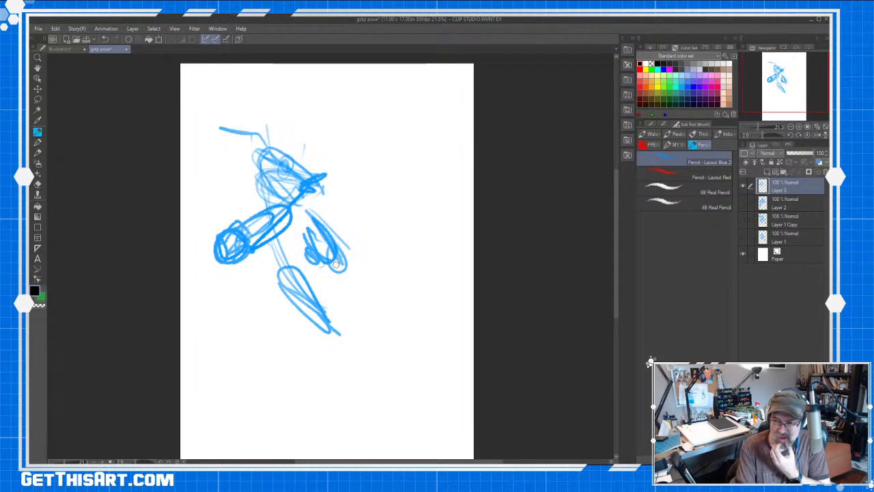
pyautogui.moveTo(307, 308); pyautogui.dragTo(344, 347)
# Define the chest and shoulder blocks, and add two antennae to the head.
pyautogui.moveTo(286, 154)
pyautogui.mouseDown()
pyautogui.moveTo(295, 148)
pyautogui.moveTo(290, 167)
pyautogui.moveTo(271, 143)
pyautogui.moveTo(330, 187)
pyautogui.mouseUp()
pyautogui.moveTo(263, 133)
pyautogui.mouseDown()
pyautogui.moveTo(319, 168)
pyautogui.moveTo(292, 193)
pyautogui.mouseUp()
pyautogui.moveTo(326, 176)
pyautogui.mouseDown()
pyautogui.moveTo(285, 194)
pyautogui.moveTo(340, 183)
pyautogui.moveTo(332, 192)
pyautogui.mouseUp()
pyautogui.moveTo(259, 138); pyautogui.dragTo(297, 123)
pyautogui.moveTo(259, 155); pyautogui.dragTo(295, 127)
pyautogui.moveTo(251, 149)
pyautogui.mouseDown()
pyautogui.moveTo(267, 144)
pyautogui.moveTo(301, 104)
pyautogui.mouseUp()
pyautogui.moveTo(326, 149); pyautogui.dragTo(364, 118)
# Sketch the face oval and rear arm, extend an antenna, and connect the waist to the legs.
pyautogui.moveTo(294, 140)
pyautogui.mouseDown()
pyautogui.moveTo(276, 161)
pyautogui.moveTo(293, 169)
pyautogui.moveTo(276, 190)
pyautogui.moveTo(243, 168)
pyautogui.moveTo(263, 220)
pyautogui.mouseUp()
pyautogui.moveTo(292, 292)
pyautogui.mouseDown()
pyautogui.moveTo(278, 272)
pyautogui.moveTo(335, 381)
pyautogui.moveTo(371, 367)
pyautogui.moveTo(321, 306)
pyautogui.mouseUp()
pyautogui.moveTo(267, 123)
pyautogui.mouseDown()
pyautogui.moveTo(275, 129)
pyautogui.moveTo(205, 152)
pyautogui.moveTo(233, 146)
pyautogui.mouseUp()
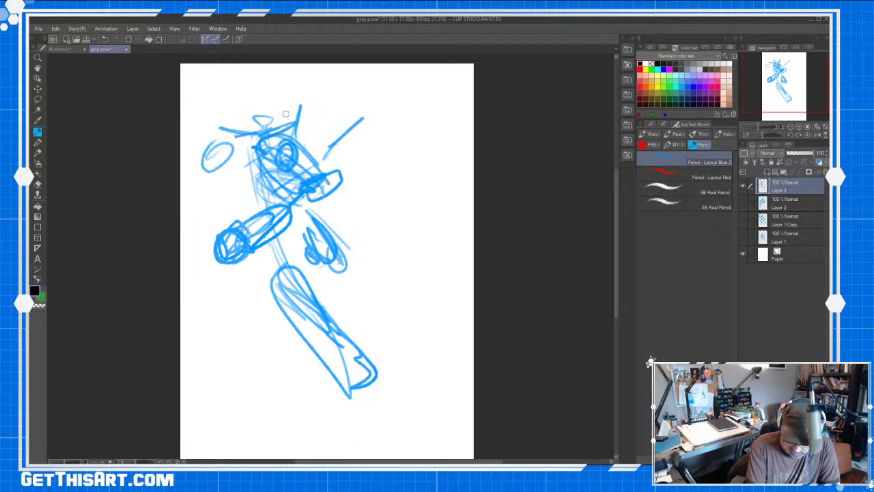
pyautogui.moveTo(279, 168)
pyautogui.mouseDown()
pyautogui.moveTo(294, 144)
pyautogui.moveTo(284, 162)
pyautogui.mouseUp()
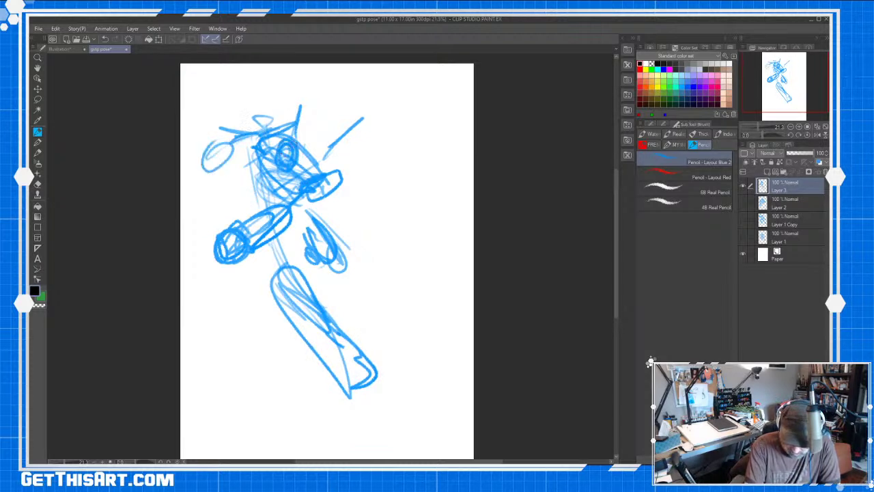
pyautogui.moveTo(239, 140)
pyautogui.mouseDown()
pyautogui.moveTo(212, 157)
pyautogui.moveTo(204, 178)
pyautogui.moveTo(253, 146)
pyautogui.moveTo(239, 140)
pyautogui.mouseUp()
pyautogui.moveTo(261, 167)
pyautogui.mouseDown()
pyautogui.moveTo(252, 179)
pyautogui.moveTo(291, 203)
pyautogui.moveTo(247, 209)
pyautogui.moveTo(251, 183)
pyautogui.mouseUp()
pyautogui.moveTo(301, 107)
pyautogui.mouseDown()
pyautogui.moveTo(304, 85)
pyautogui.moveTo(297, 122)
pyautogui.moveTo(348, 172)
pyautogui.moveTo(321, 198)
pyautogui.mouseUp()
pyautogui.moveTo(255, 128); pyautogui.dragTo(283, 116)
pyautogui.moveTo(309, 209)
pyautogui.mouseDown()
pyautogui.moveTo(306, 230)
pyautogui.moveTo(299, 213)
pyautogui.moveTo(293, 222)
pyautogui.moveTo(279, 282)
pyautogui.mouseUp()
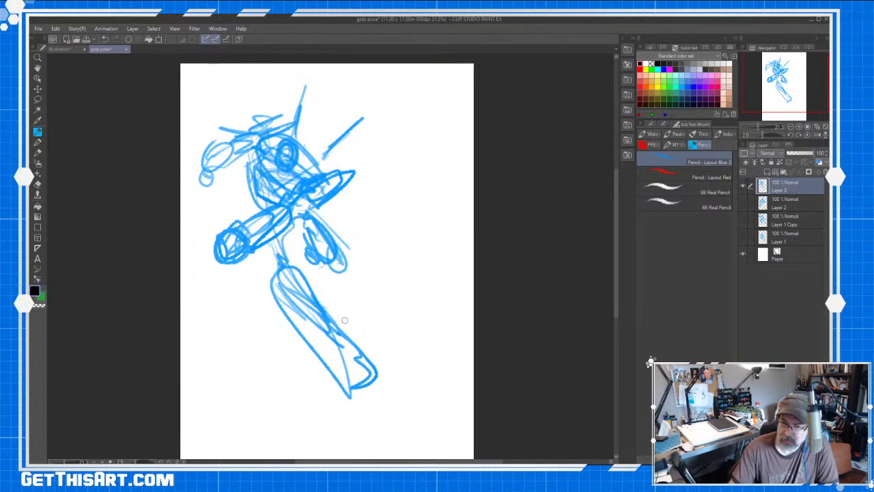
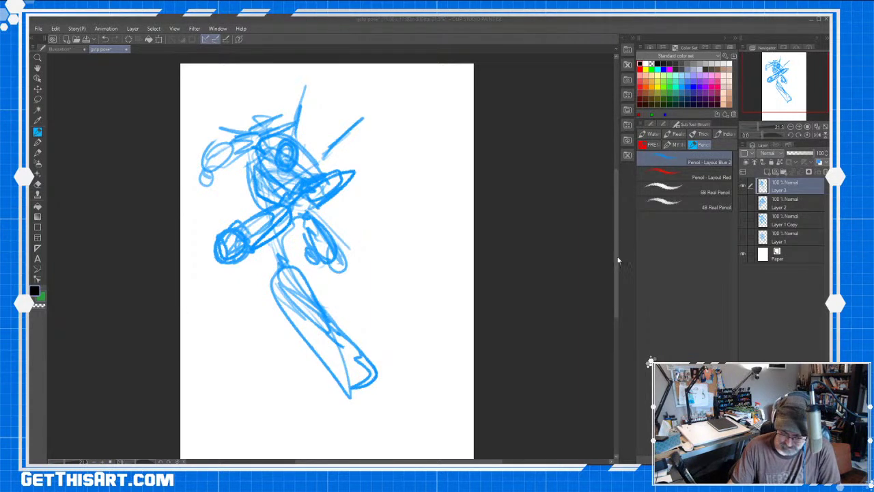
# Lengthen both antennae, round out the helmet, and darken the side of the torso.
pyautogui.moveTo(615, 256); pyautogui.dragTo(616, 258)
pyautogui.moveTo(313, 162); pyautogui.dragTo(382, 107)
pyautogui.moveTo(294, 129); pyautogui.dragTo(319, 168)
pyautogui.moveTo(300, 129); pyautogui.dragTo(293, 105)
pyautogui.moveTo(304, 75)
pyautogui.mouseDown()
pyautogui.moveTo(274, 160)
pyautogui.moveTo(251, 167)
pyautogui.moveTo(280, 193)
pyautogui.mouseUp()
pyautogui.moveTo(250, 157); pyautogui.dragTo(254, 188)
pyautogui.moveTo(254, 189); pyautogui.dragTo(272, 205)
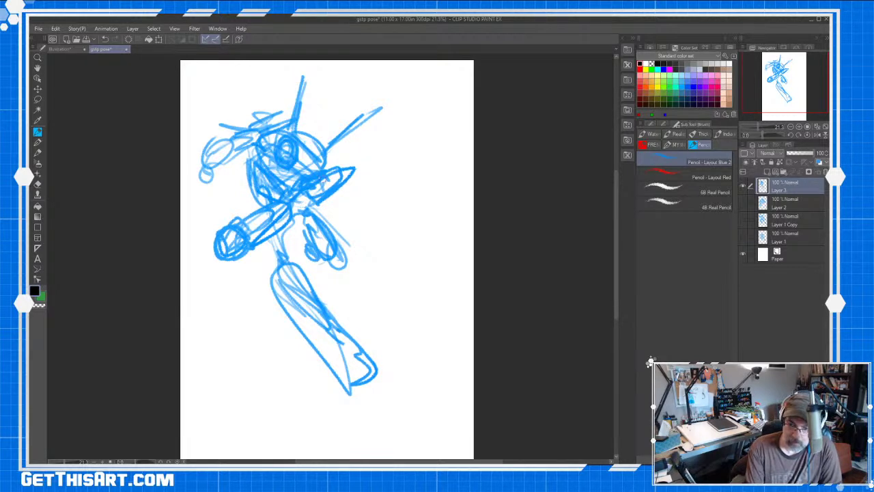
# Thicken the punching forearm with a flared cuff around the fist, and darken the nearby shoulder block.
pyautogui.moveTo(353, 169); pyautogui.dragTo(334, 189)
pyautogui.moveTo(326, 189)
pyautogui.mouseDown()
pyautogui.moveTo(293, 203)
pyautogui.moveTo(290, 226)
pyautogui.mouseUp()
pyautogui.moveTo(327, 201)
pyautogui.mouseDown()
pyautogui.moveTo(273, 242)
pyautogui.moveTo(232, 233)
pyautogui.moveTo(243, 279)
pyautogui.mouseUp()
pyautogui.moveTo(239, 232); pyautogui.dragTo(228, 273)
pyautogui.moveTo(270, 223); pyautogui.dragTo(240, 273)
pyautogui.moveTo(336, 160); pyautogui.dragTo(323, 168)
# Bulk up the tucked leg, and widen the extended lower leg with a large boxy foot.
pyautogui.moveTo(319, 364)
pyautogui.mouseDown()
pyautogui.moveTo(276, 299)
pyautogui.moveTo(333, 405)
pyautogui.moveTo(401, 404)
pyautogui.moveTo(329, 396)
pyautogui.mouseUp()
pyautogui.moveTo(311, 269)
pyautogui.mouseDown()
pyautogui.moveTo(321, 232)
pyautogui.moveTo(322, 250)
pyautogui.mouseUp()
pyautogui.moveTo(346, 222)
pyautogui.mouseDown()
pyautogui.moveTo(316, 255)
pyautogui.moveTo(336, 270)
pyautogui.mouseUp()
pyautogui.moveTo(268, 277); pyautogui.dragTo(259, 309)
pyautogui.moveTo(288, 248); pyautogui.dragTo(267, 279)
pyautogui.moveTo(303, 250)
pyautogui.mouseDown()
pyautogui.moveTo(285, 271)
pyautogui.moveTo(287, 288)
pyautogui.mouseUp()
pyautogui.moveTo(294, 252); pyautogui.dragTo(275, 290)
pyautogui.moveTo(265, 275)
pyautogui.mouseDown()
pyautogui.moveTo(257, 298)
pyautogui.moveTo(341, 440)
pyautogui.mouseUp()
pyautogui.moveTo(372, 393)
pyautogui.mouseDown()
pyautogui.moveTo(342, 437)
pyautogui.moveTo(365, 397)
pyautogui.mouseUp()
# Thicken the rear arm and its shoulder, and sharpen the end of the opposite shoulder block.
pyautogui.moveTo(260, 123); pyautogui.dragTo(257, 127)
pyautogui.moveTo(294, 106)
pyautogui.mouseDown()
pyautogui.moveTo(239, 127)
pyautogui.moveTo(278, 120)
pyautogui.moveTo(205, 169)
pyautogui.mouseUp()
pyautogui.moveTo(228, 142); pyautogui.dragTo(195, 164)
pyautogui.moveTo(245, 136)
pyautogui.mouseDown()
pyautogui.moveTo(246, 146)
pyautogui.moveTo(199, 171)
pyautogui.moveTo(187, 192)
pyautogui.mouseUp()
pyautogui.moveTo(242, 165); pyautogui.dragTo(189, 194)
pyautogui.moveTo(340, 166)
pyautogui.mouseDown()
pyautogui.moveTo(356, 173)
pyautogui.moveTo(354, 183)
pyautogui.mouseUp()
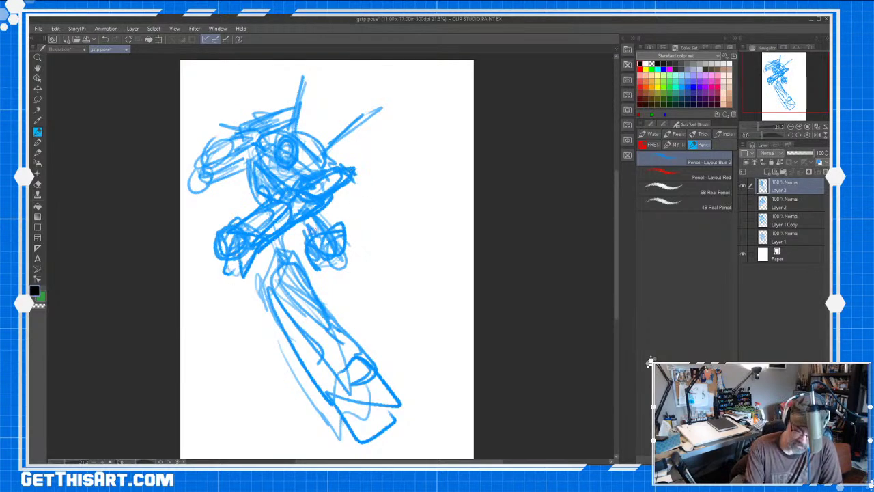
# Erase the punching fist and forearm, and redraw the forearm as a larger tapered shape.
pyautogui.press('e')
pyautogui.moveTo(235, 222)
pyautogui.mouseDown()
pyautogui.moveTo(215, 263)
pyautogui.moveTo(292, 204)
pyautogui.moveTo(303, 217)
pyautogui.moveTo(328, 198)
pyautogui.moveTo(313, 197)
pyautogui.moveTo(325, 207)
pyautogui.moveTo(273, 204)
pyautogui.moveTo(283, 195)
pyautogui.moveTo(271, 214)
pyautogui.moveTo(331, 172)
pyautogui.moveTo(358, 175)
pyautogui.moveTo(324, 201)
pyautogui.moveTo(300, 183)
pyautogui.moveTo(321, 192)
pyautogui.moveTo(267, 229)
pyautogui.moveTo(211, 308)
pyautogui.mouseUp()
pyautogui.press('p')
pyautogui.moveTo(267, 229)
pyautogui.mouseDown()
pyautogui.moveTo(189, 282)
pyautogui.moveTo(279, 242)
pyautogui.moveTo(294, 248)
pyautogui.mouseUp()
# Move the whole sketch toward the right side of the page.
pyautogui.click(38, 89)
pyautogui.moveTo(294, 288); pyautogui.dragTo(336, 287)
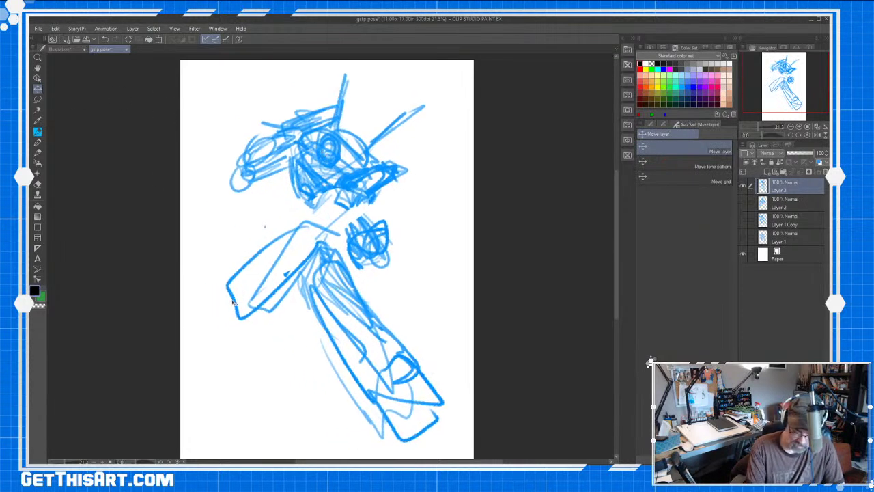
pyautogui.press('p')
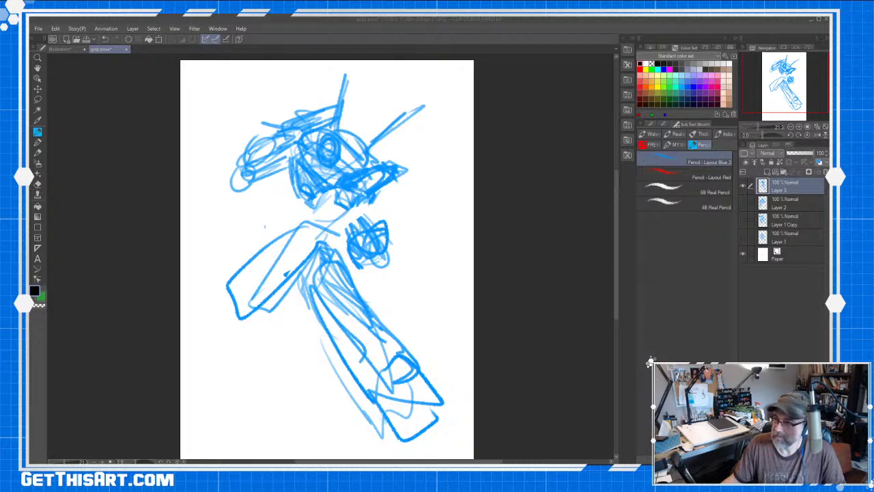
# Erase the front forearm, the rough arm and face lines, and the construction lines inside the extended leg.
pyautogui.click(616, 251)
pyautogui.press('e')
pyautogui.moveTo(272, 244)
pyautogui.mouseDown()
pyautogui.moveTo(303, 223)
pyautogui.moveTo(240, 251)
pyautogui.moveTo(260, 279)
pyautogui.moveTo(307, 226)
pyautogui.moveTo(253, 291)
pyautogui.moveTo(321, 228)
pyautogui.moveTo(375, 198)
pyautogui.moveTo(369, 179)
pyautogui.moveTo(360, 180)
pyautogui.moveTo(378, 175)
pyautogui.moveTo(342, 202)
pyautogui.mouseUp()
pyautogui.moveTo(316, 133)
pyautogui.mouseDown()
pyautogui.moveTo(293, 107)
pyautogui.moveTo(286, 111)
pyautogui.moveTo(261, 125)
pyautogui.moveTo(268, 143)
pyautogui.moveTo(248, 145)
pyautogui.moveTo(267, 127)
pyautogui.moveTo(239, 147)
pyautogui.mouseUp()
pyautogui.moveTo(375, 144)
pyautogui.mouseDown()
pyautogui.moveTo(392, 110)
pyautogui.moveTo(296, 114)
pyautogui.mouseUp()
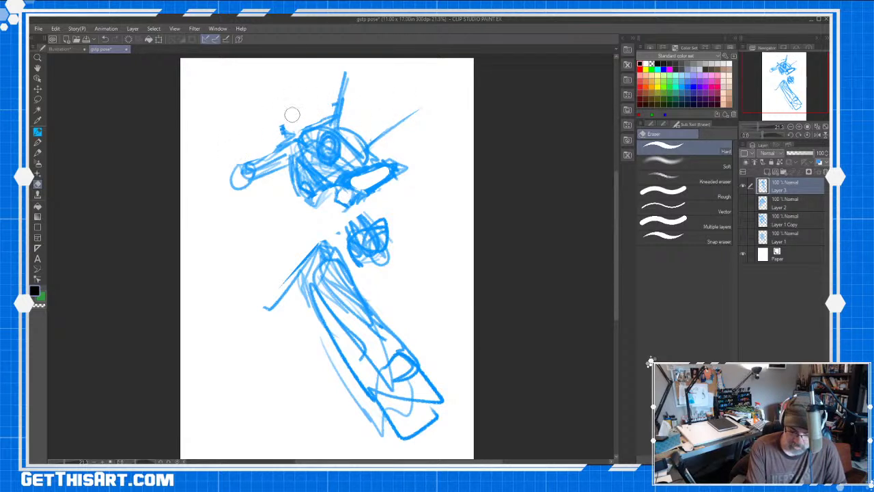
pyautogui.moveTo(327, 149)
pyautogui.mouseDown()
pyautogui.moveTo(316, 181)
pyautogui.moveTo(297, 182)
pyautogui.moveTo(325, 189)
pyautogui.mouseUp()
pyautogui.moveTo(375, 134); pyautogui.dragTo(351, 140)
pyautogui.moveTo(334, 287)
pyautogui.mouseDown()
pyautogui.moveTo(344, 328)
pyautogui.moveTo(321, 280)
pyautogui.moveTo(377, 350)
pyautogui.moveTo(301, 273)
pyautogui.moveTo(255, 311)
pyautogui.moveTo(387, 219)
pyautogui.moveTo(338, 228)
pyautogui.moveTo(357, 213)
pyautogui.moveTo(394, 250)
pyautogui.moveTo(379, 274)
pyautogui.moveTo(383, 325)
pyautogui.moveTo(443, 398)
pyautogui.moveTo(404, 406)
pyautogui.moveTo(375, 365)
pyautogui.mouseUp()
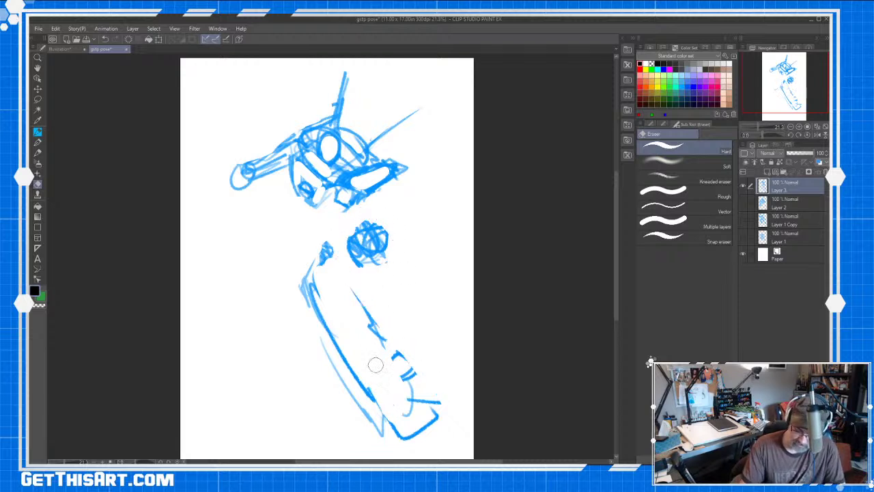
# Redraw the lower edge of the chest and box in both shoulder blocks.
pyautogui.press('p')
pyautogui.moveTo(304, 152)
pyautogui.mouseDown()
pyautogui.moveTo(284, 167)
pyautogui.moveTo(296, 196)
pyautogui.moveTo(310, 203)
pyautogui.moveTo(330, 192)
pyautogui.moveTo(320, 212)
pyautogui.moveTo(345, 203)
pyautogui.mouseUp()
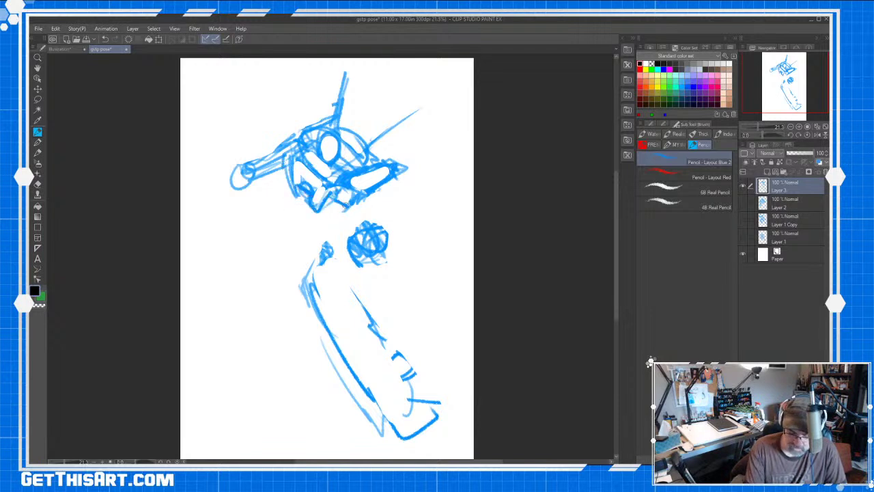
pyautogui.moveTo(300, 128)
pyautogui.mouseDown()
pyautogui.moveTo(276, 153)
pyautogui.moveTo(280, 136)
pyautogui.mouseUp()
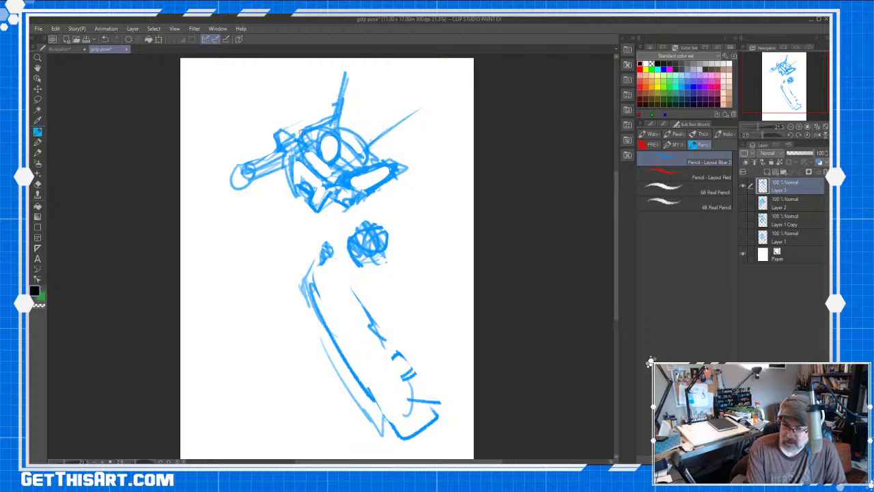
pyautogui.moveTo(276, 128)
pyautogui.mouseDown()
pyautogui.moveTo(328, 106)
pyautogui.moveTo(281, 140)
pyautogui.moveTo(327, 118)
pyautogui.mouseUp()
pyautogui.moveTo(346, 171)
pyautogui.mouseDown()
pyautogui.moveTo(392, 149)
pyautogui.moveTo(404, 155)
pyautogui.mouseUp()
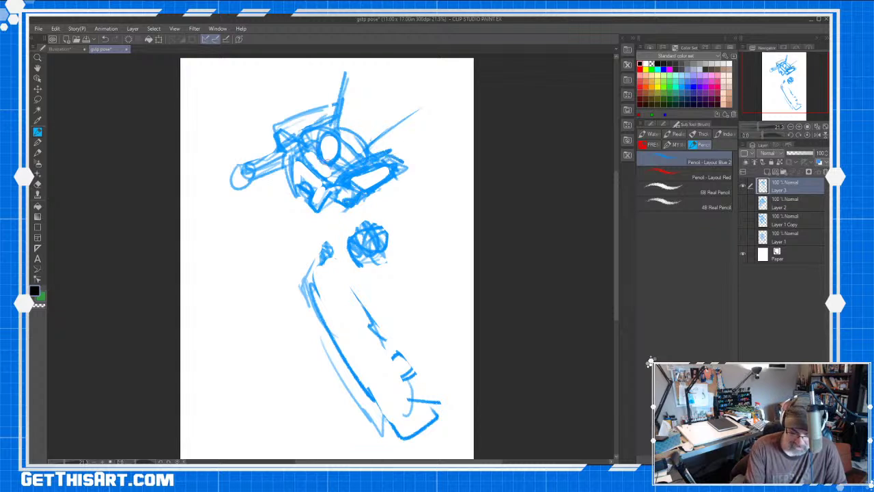
pyautogui.moveTo(369, 196); pyautogui.dragTo(369, 217)
# Erase the tucked-leg scribble and block in a new front forearm crossing below the chest.
pyautogui.press('e')
pyautogui.moveTo(356, 247)
pyautogui.mouseDown()
pyautogui.moveTo(379, 227)
pyautogui.moveTo(386, 236)
pyautogui.moveTo(328, 247)
pyautogui.mouseUp()
pyautogui.press('p')
pyautogui.moveTo(389, 201)
pyautogui.mouseDown()
pyautogui.moveTo(314, 236)
pyautogui.moveTo(343, 234)
pyautogui.moveTo(286, 246)
pyautogui.moveTo(336, 236)
pyautogui.moveTo(292, 276)
pyautogui.moveTo(335, 238)
pyautogui.moveTo(269, 275)
pyautogui.moveTo(250, 295)
pyautogui.moveTo(263, 308)
pyautogui.moveTo(232, 313)
pyautogui.mouseUp()
pyautogui.moveTo(252, 273)
pyautogui.mouseDown()
pyautogui.moveTo(231, 316)
pyautogui.moveTo(273, 292)
pyautogui.mouseUp()
pyautogui.moveTo(349, 209); pyautogui.dragTo(316, 257)
# Strengthen the front forearm's edges and add finger shapes and a curved cuff at its end.
pyautogui.moveTo(369, 192)
pyautogui.mouseDown()
pyautogui.moveTo(327, 222)
pyautogui.moveTo(267, 294)
pyautogui.mouseUp()
pyautogui.moveTo(287, 251)
pyautogui.mouseDown()
pyautogui.moveTo(257, 272)
pyautogui.moveTo(240, 301)
pyautogui.mouseUp()
pyautogui.moveTo(276, 270); pyautogui.dragTo(271, 302)
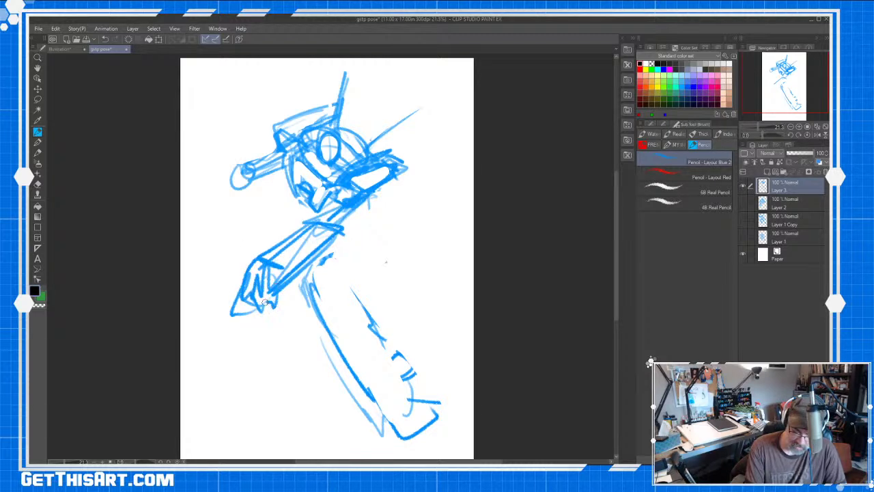
pyautogui.moveTo(321, 255); pyautogui.dragTo(263, 309)
pyautogui.moveTo(354, 223); pyautogui.dragTo(317, 261)
pyautogui.moveTo(380, 190); pyautogui.dragTo(347, 226)
# Erase the rear arm, square off the shoulder block ends, and clean up the chest lines.
pyautogui.press('e')
pyautogui.moveTo(263, 159)
pyautogui.mouseDown()
pyautogui.moveTo(239, 163)
pyautogui.moveTo(254, 172)
pyautogui.moveTo(265, 136)
pyautogui.moveTo(272, 146)
pyautogui.mouseUp()
pyautogui.moveTo(357, 225)
pyautogui.mouseDown()
pyautogui.moveTo(396, 181)
pyautogui.moveTo(362, 174)
pyautogui.moveTo(389, 147)
pyautogui.moveTo(410, 175)
pyautogui.moveTo(413, 158)
pyautogui.moveTo(369, 183)
pyautogui.mouseUp()
pyautogui.press('b')
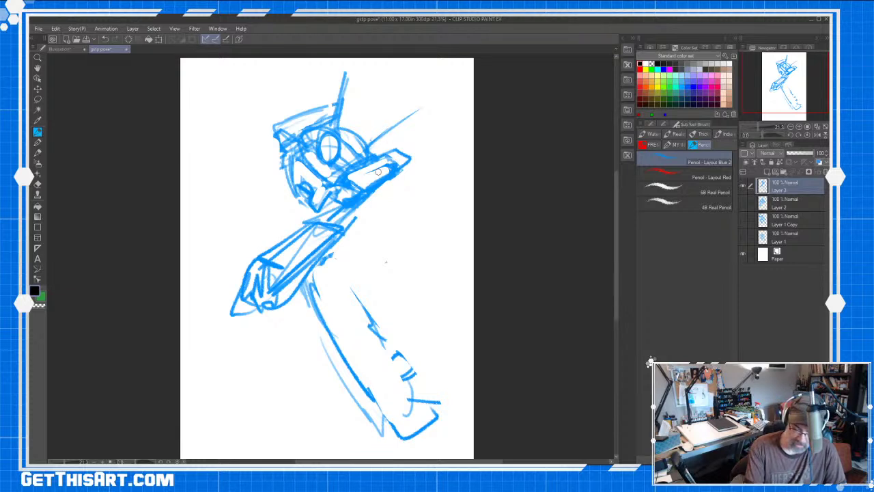
pyautogui.moveTo(277, 137)
pyautogui.mouseDown()
pyautogui.moveTo(280, 152)
pyautogui.moveTo(313, 108)
pyautogui.mouseUp()
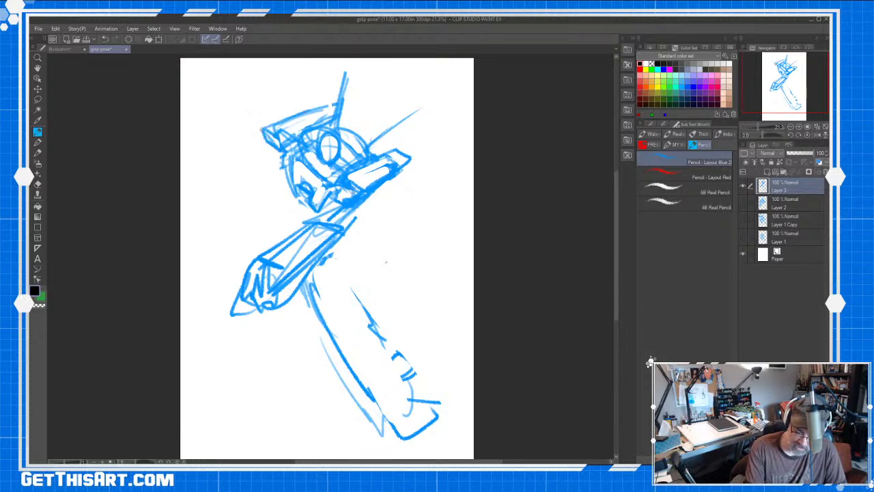
pyautogui.press('e')
pyautogui.moveTo(340, 197); pyautogui.dragTo(395, 163)
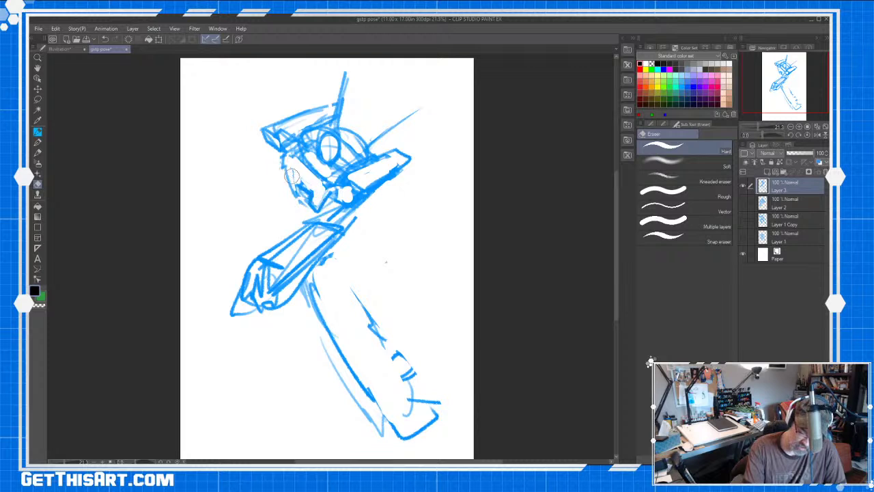
# Redraw both antennae longer and heavier, and darken the edge of the helmet.
pyautogui.press('p')
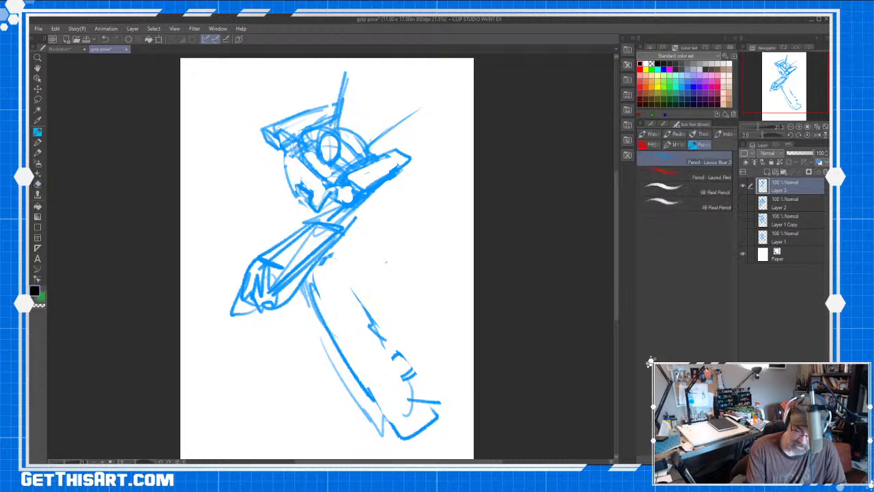
pyautogui.moveTo(340, 121)
pyautogui.mouseDown()
pyautogui.moveTo(362, 130)
pyautogui.moveTo(373, 152)
pyautogui.moveTo(424, 103)
pyautogui.mouseUp()
pyautogui.moveTo(377, 144); pyautogui.dragTo(434, 99)
pyautogui.moveTo(341, 130); pyautogui.dragTo(353, 62)
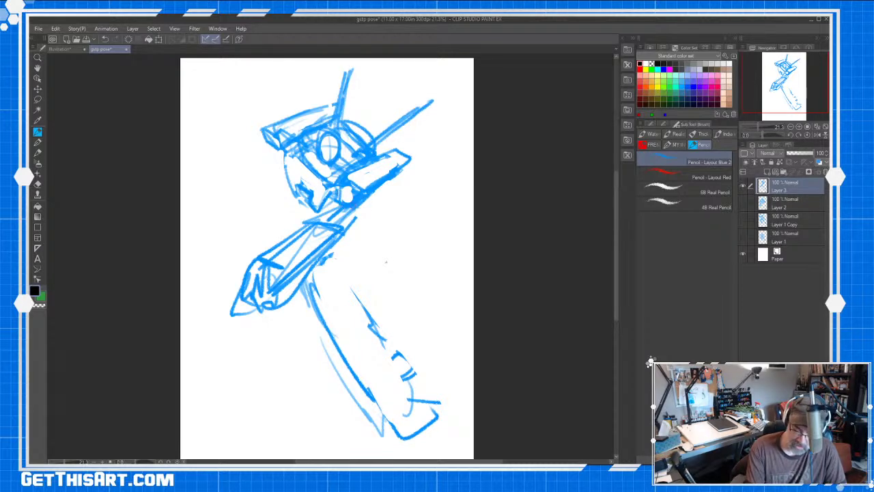
# Round out the front fist with a circle and add thickness to both shoulder blocks.
pyautogui.moveTo(265, 269)
pyautogui.mouseDown()
pyautogui.moveTo(272, 318)
pyautogui.moveTo(230, 301)
pyautogui.moveTo(274, 317)
pyautogui.mouseUp()
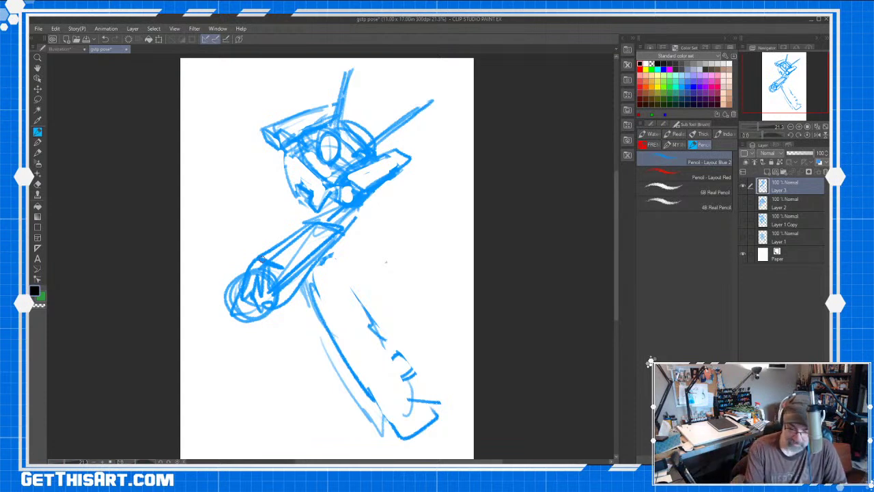
pyautogui.moveTo(400, 146)
pyautogui.mouseDown()
pyautogui.moveTo(411, 160)
pyautogui.moveTo(373, 198)
pyautogui.mouseUp()
pyautogui.moveTo(260, 130); pyautogui.dragTo(280, 159)
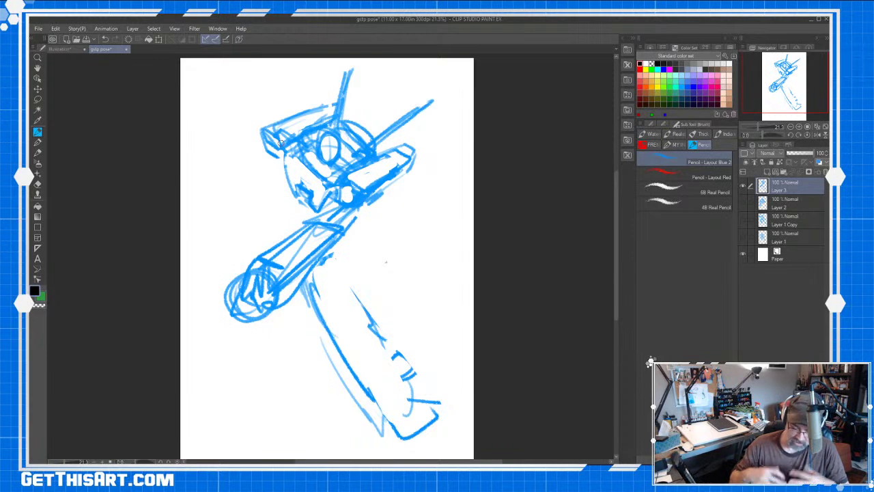
# Close the outline of the extended lower leg and rough in the detached rear forearm.
pyautogui.moveTo(308, 321)
pyautogui.mouseDown()
pyautogui.moveTo(351, 268)
pyautogui.moveTo(443, 420)
pyautogui.moveTo(348, 393)
pyautogui.mouseUp()
pyautogui.moveTo(379, 224); pyautogui.dragTo(406, 274)
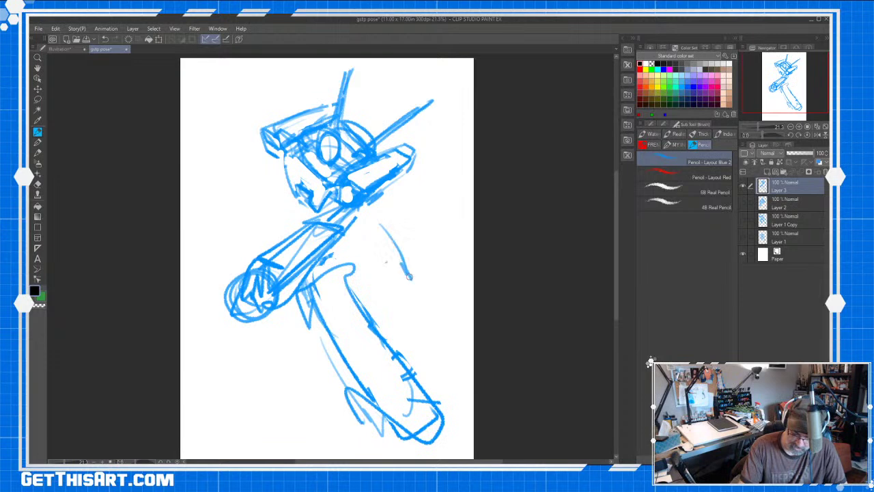
pyautogui.moveTo(259, 144)
pyautogui.mouseDown()
pyautogui.moveTo(224, 160)
pyautogui.moveTo(253, 161)
pyautogui.moveTo(219, 199)
pyautogui.mouseUp()
pyautogui.moveTo(230, 161)
pyautogui.mouseDown()
pyautogui.moveTo(197, 199)
pyautogui.moveTo(212, 197)
pyautogui.mouseUp()
# Sketch the tucked far leg as a tapered form with a knee and connecting thigh lines.
pyautogui.moveTo(380, 219)
pyautogui.mouseDown()
pyautogui.moveTo(402, 248)
pyautogui.moveTo(394, 251)
pyautogui.moveTo(426, 283)
pyautogui.moveTo(431, 323)
pyautogui.mouseUp()
pyautogui.moveTo(384, 267)
pyautogui.mouseDown()
pyautogui.moveTo(429, 318)
pyautogui.moveTo(409, 316)
pyautogui.mouseUp()
pyautogui.moveTo(400, 303)
pyautogui.mouseDown()
pyautogui.moveTo(411, 324)
pyautogui.moveTo(430, 320)
pyautogui.mouseUp()
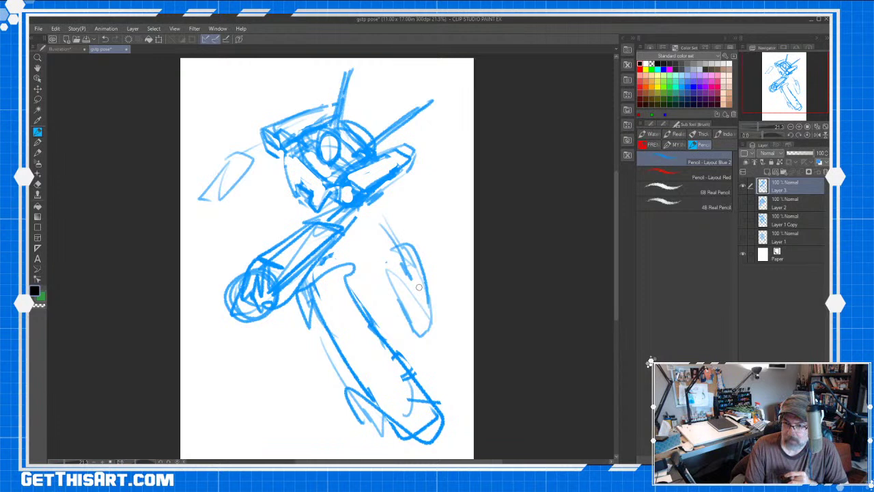
pyautogui.moveTo(391, 267)
pyautogui.mouseDown()
pyautogui.moveTo(404, 320)
pyautogui.moveTo(401, 243)
pyautogui.moveTo(382, 249)
pyautogui.moveTo(401, 306)
pyautogui.mouseUp()
pyautogui.moveTo(387, 241)
pyautogui.mouseDown()
pyautogui.moveTo(362, 228)
pyautogui.moveTo(388, 247)
pyautogui.mouseUp()
pyautogui.moveTo(369, 243); pyautogui.dragTo(383, 254)
# Add a knee block to the extended leg, widen its shin and foot, and firm up the far leg.
pyautogui.moveTo(320, 335)
pyautogui.mouseDown()
pyautogui.moveTo(351, 399)
pyautogui.moveTo(307, 280)
pyautogui.mouseUp()
pyautogui.moveTo(330, 252)
pyautogui.mouseDown()
pyautogui.moveTo(361, 300)
pyautogui.moveTo(311, 276)
pyautogui.moveTo(301, 328)
pyautogui.moveTo(347, 320)
pyautogui.moveTo(375, 448)
pyautogui.moveTo(429, 438)
pyautogui.mouseUp()
pyautogui.moveTo(403, 316)
pyautogui.mouseDown()
pyautogui.moveTo(391, 321)
pyautogui.moveTo(420, 336)
pyautogui.moveTo(394, 294)
pyautogui.moveTo(390, 252)
pyautogui.moveTo(419, 247)
pyautogui.moveTo(401, 260)
pyautogui.moveTo(362, 218)
pyautogui.moveTo(413, 175)
pyautogui.moveTo(382, 163)
pyautogui.moveTo(425, 147)
pyautogui.moveTo(369, 202)
pyautogui.mouseUp()
# Extend the rear shoulder's top edge and darken the outline of the side chest plate.
pyautogui.moveTo(346, 113); pyautogui.dragTo(355, 101)
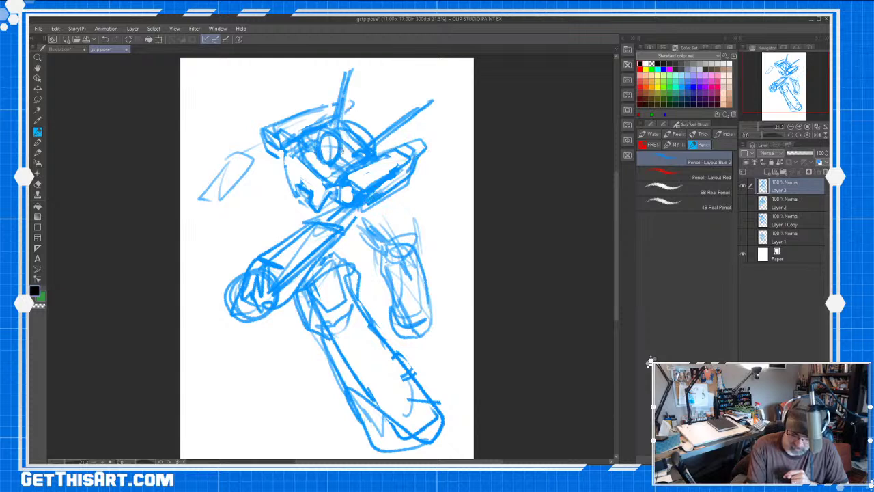
pyautogui.moveTo(325, 174)
pyautogui.mouseDown()
pyautogui.moveTo(336, 166)
pyautogui.moveTo(316, 187)
pyautogui.moveTo(280, 162)
pyautogui.moveTo(288, 192)
pyautogui.moveTo(309, 205)
pyautogui.mouseUp()
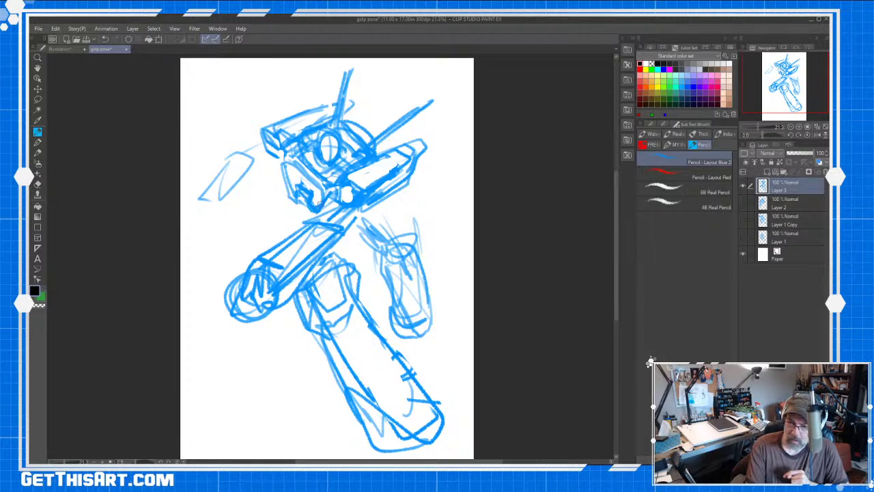
pyautogui.moveTo(291, 197)
pyautogui.mouseDown()
pyautogui.moveTo(305, 207)
pyautogui.moveTo(294, 200)
pyautogui.mouseUp()
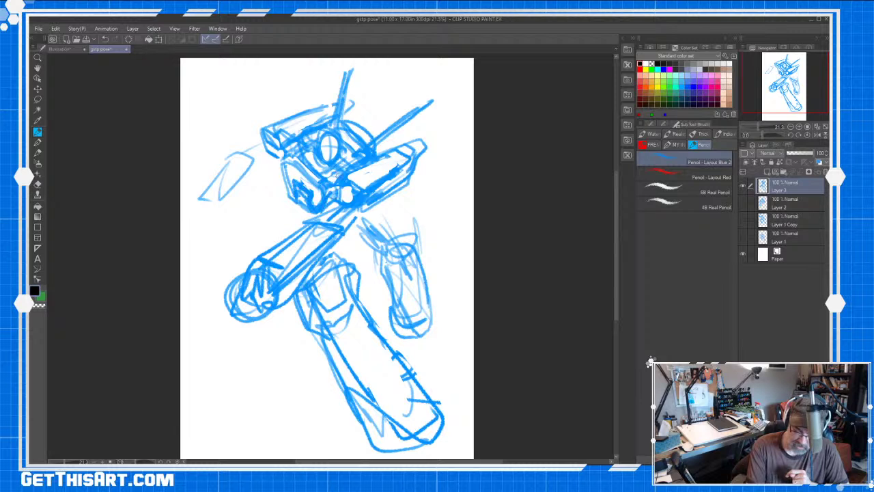
# Erase stray lines around the chest plate, rear shoulder, front forearm and far thigh.
pyautogui.press('e')
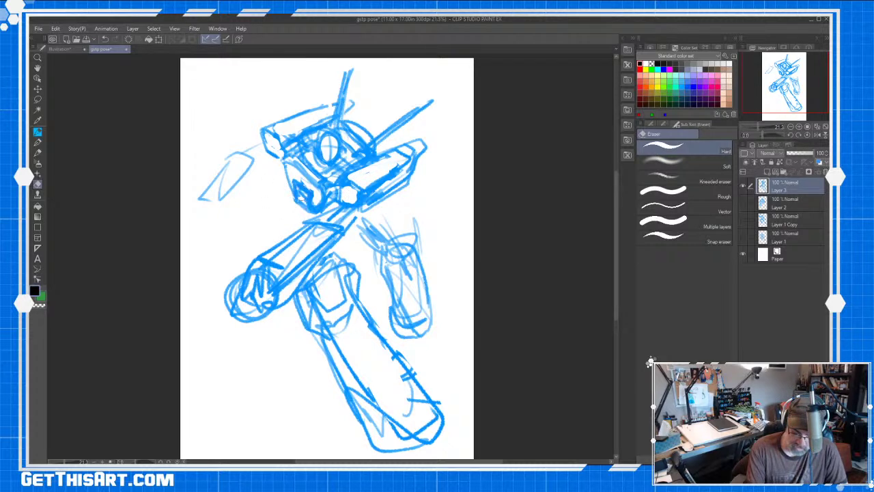
pyautogui.moveTo(308, 183)
pyautogui.mouseDown()
pyautogui.moveTo(291, 178)
pyautogui.moveTo(312, 199)
pyautogui.mouseUp()
pyautogui.moveTo(301, 168); pyautogui.dragTo(281, 159)
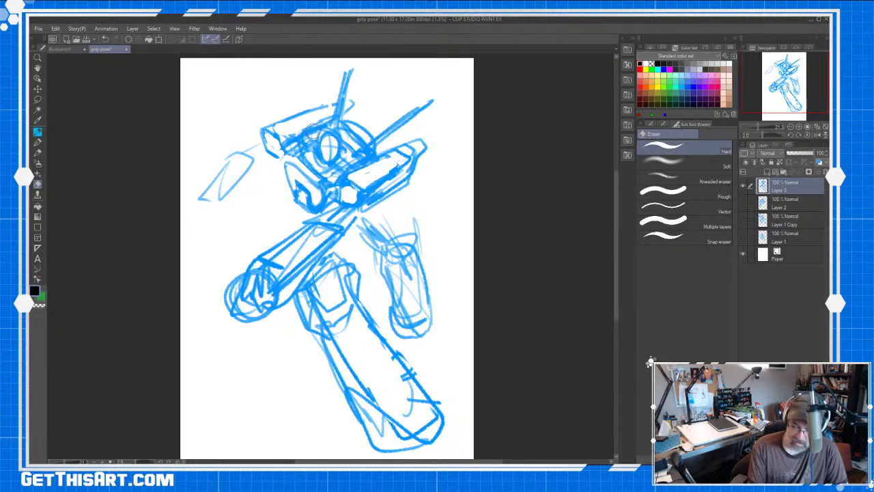
pyautogui.moveTo(415, 222)
pyautogui.mouseDown()
pyautogui.moveTo(420, 238)
pyautogui.moveTo(380, 224)
pyautogui.moveTo(299, 246)
pyautogui.moveTo(318, 241)
pyautogui.moveTo(293, 283)
pyautogui.mouseUp()
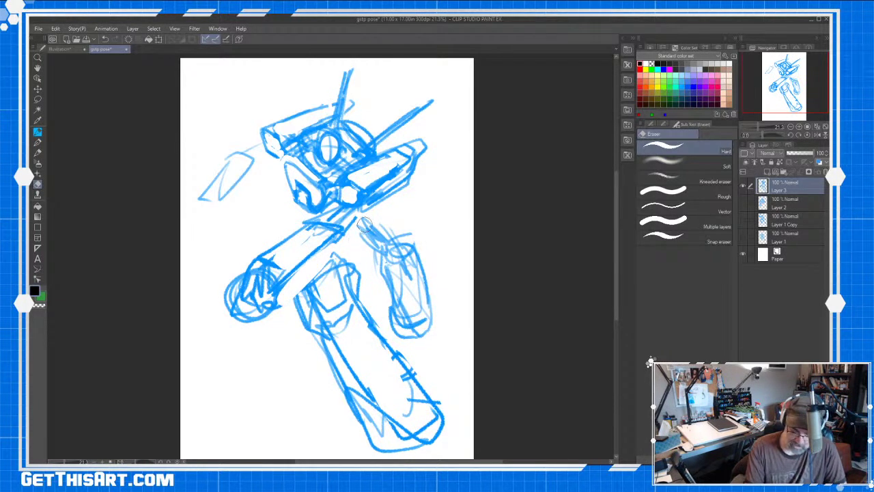
# Darken the upper part of the front arm and reinforce the edges of its shoulder block.
pyautogui.press('p')
pyautogui.moveTo(339, 236)
pyautogui.mouseDown()
pyautogui.moveTo(277, 318)
pyautogui.moveTo(388, 181)
pyautogui.moveTo(330, 228)
pyautogui.mouseUp()
pyautogui.moveTo(379, 199); pyautogui.dragTo(340, 228)
pyautogui.moveTo(367, 214)
pyautogui.mouseDown()
pyautogui.moveTo(341, 239)
pyautogui.moveTo(348, 236)
pyautogui.mouseUp()
pyautogui.moveTo(372, 171); pyautogui.dragTo(348, 189)
pyautogui.moveTo(422, 141); pyautogui.dragTo(397, 152)
pyautogui.moveTo(410, 160); pyautogui.dragTo(380, 177)
pyautogui.moveTo(424, 145)
pyautogui.mouseDown()
pyautogui.moveTo(387, 194)
pyautogui.moveTo(356, 192)
pyautogui.moveTo(403, 154)
pyautogui.mouseUp()
# Erase the entire front forearm and fist.
pyautogui.press('e')
pyautogui.moveTo(301, 229); pyautogui.dragTo(232, 308)
pyautogui.moveTo(263, 254); pyautogui.dragTo(239, 301)
pyautogui.moveTo(321, 249)
pyautogui.mouseDown()
pyautogui.moveTo(271, 311)
pyautogui.moveTo(311, 224)
pyautogui.moveTo(329, 231)
pyautogui.moveTo(306, 244)
pyautogui.mouseUp()
pyautogui.moveTo(293, 293); pyautogui.dragTo(279, 324)
# Redraw the front forearm wider and more foreshortened, with a cuff near the knee.
pyautogui.press('p')
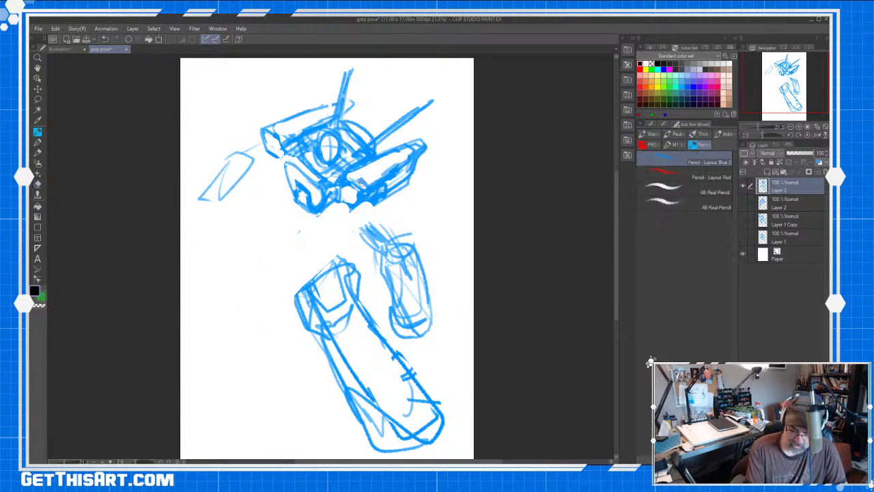
pyautogui.moveTo(381, 178)
pyautogui.mouseDown()
pyautogui.moveTo(365, 186)
pyautogui.moveTo(389, 194)
pyautogui.moveTo(330, 223)
pyautogui.moveTo(363, 238)
pyautogui.moveTo(328, 272)
pyautogui.mouseUp()
pyautogui.moveTo(373, 206); pyautogui.dragTo(236, 312)
pyautogui.moveTo(307, 206)
pyautogui.mouseDown()
pyautogui.moveTo(265, 233)
pyautogui.moveTo(266, 293)
pyautogui.mouseUp()
pyautogui.moveTo(366, 227)
pyautogui.mouseDown()
pyautogui.moveTo(266, 293)
pyautogui.moveTo(331, 267)
pyautogui.mouseUp()
pyautogui.moveTo(307, 292); pyautogui.dragTo(276, 318)
pyautogui.moveTo(280, 311); pyautogui.dragTo(265, 293)
# Reshape the front shoulder block and tie its lower edge into the new forearm.
pyautogui.moveTo(366, 181); pyautogui.dragTo(348, 189)
pyautogui.moveTo(378, 159)
pyautogui.mouseDown()
pyautogui.moveTo(427, 149)
pyautogui.moveTo(434, 157)
pyautogui.mouseUp()
pyautogui.moveTo(418, 161); pyautogui.dragTo(395, 188)
pyautogui.moveTo(388, 174)
pyautogui.mouseDown()
pyautogui.moveTo(324, 214)
pyautogui.moveTo(349, 239)
pyautogui.moveTo(328, 259)
pyautogui.moveTo(336, 300)
pyautogui.moveTo(287, 276)
pyautogui.moveTo(341, 239)
pyautogui.moveTo(321, 218)
pyautogui.moveTo(333, 205)
pyautogui.moveTo(315, 232)
pyautogui.mouseUp()
# Rotate the canvas slightly, restate the big forearm and large round fist, and erase overlapping shoulder lines.
pyautogui.press('e')
pyautogui.hotkey('shift', 'space')
pyautogui.press('p')
pyautogui.moveTo(366, 201)
pyautogui.mouseDown()
pyautogui.moveTo(289, 279)
pyautogui.moveTo(320, 288)
pyautogui.moveTo(284, 275)
pyautogui.mouseUp()
pyautogui.moveTo(243, 254)
pyautogui.mouseDown()
pyautogui.moveTo(345, 190)
pyautogui.moveTo(304, 318)
pyautogui.mouseUp()
pyautogui.moveTo(313, 270)
pyautogui.mouseDown()
pyautogui.moveTo(291, 327)
pyautogui.moveTo(268, 332)
pyautogui.mouseUp()
pyautogui.moveTo(249, 282)
pyautogui.mouseDown()
pyautogui.moveTo(218, 293)
pyautogui.moveTo(246, 284)
pyautogui.mouseUp()
pyautogui.press('e')
pyautogui.moveTo(362, 191)
pyautogui.mouseDown()
pyautogui.moveTo(348, 200)
pyautogui.moveTo(369, 205)
pyautogui.moveTo(376, 170)
pyautogui.mouseUp()
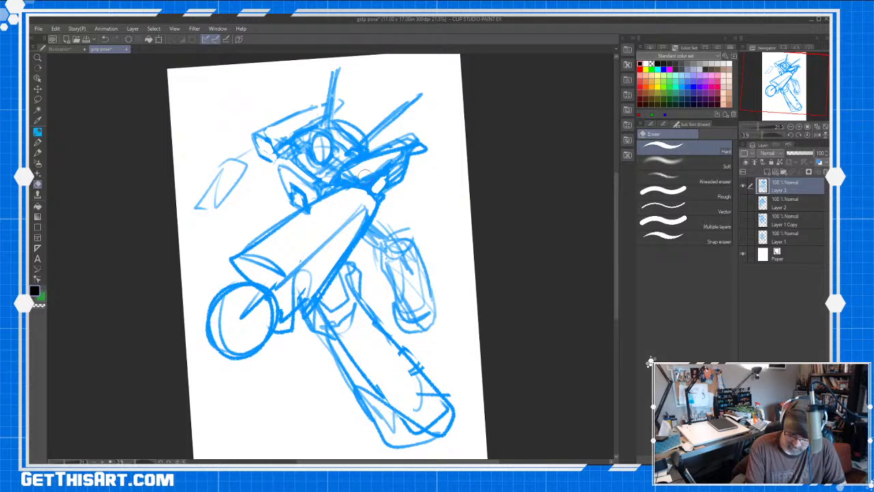
# Restate the underside of the front forearm in blue pencil and thicken the round fist's outline and wrist.
pyautogui.press('p')
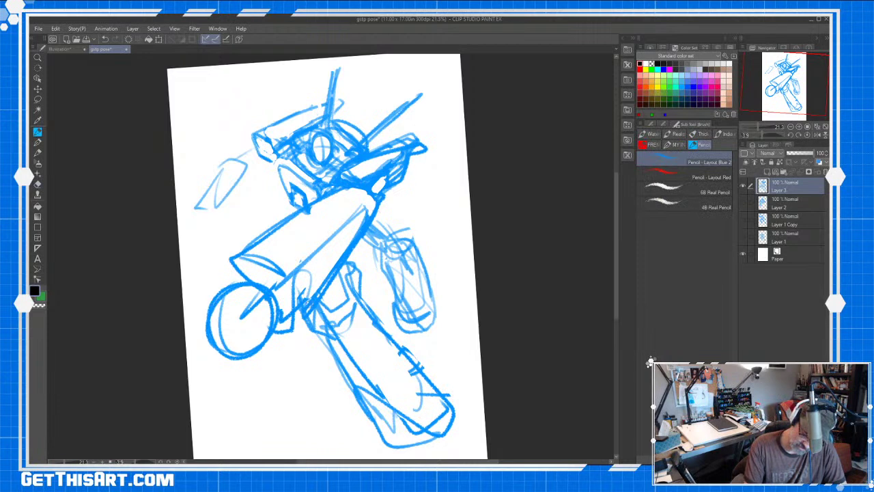
pyautogui.moveTo(259, 362); pyautogui.dragTo(243, 378)
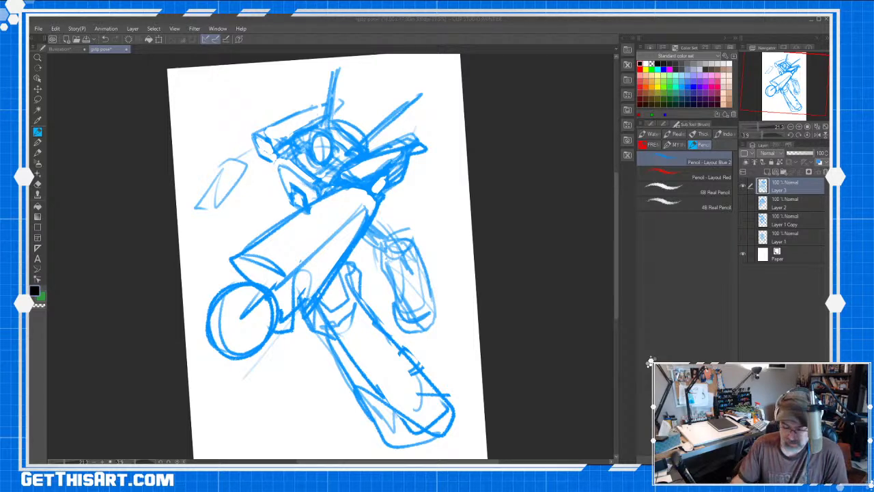
pyautogui.moveTo(367, 191)
pyautogui.mouseDown()
pyautogui.moveTo(358, 234)
pyautogui.moveTo(318, 295)
pyautogui.mouseUp()
pyautogui.moveTo(361, 210)
pyautogui.mouseDown()
pyautogui.moveTo(265, 285)
pyautogui.moveTo(226, 285)
pyautogui.moveTo(271, 342)
pyautogui.mouseUp()
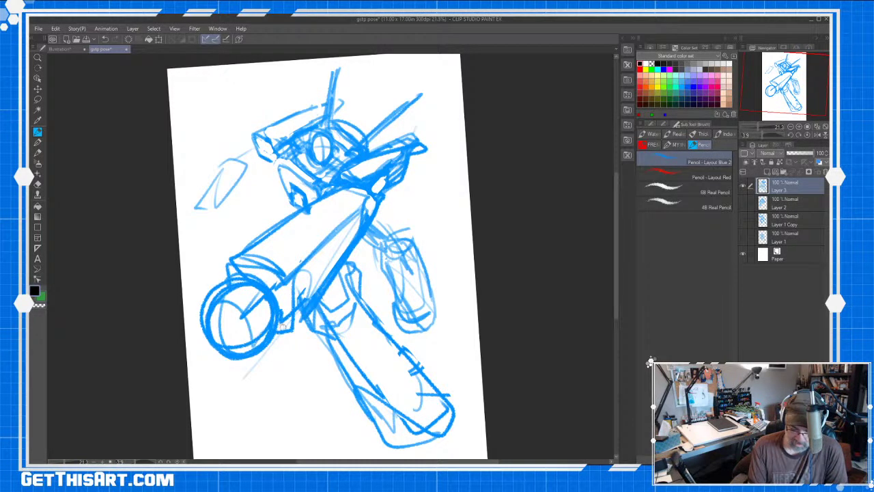
# Lasso the front forearm and fist, rotate them to a flatter angle under the chest, apply the transform, and deselect.
pyautogui.click(37, 99)
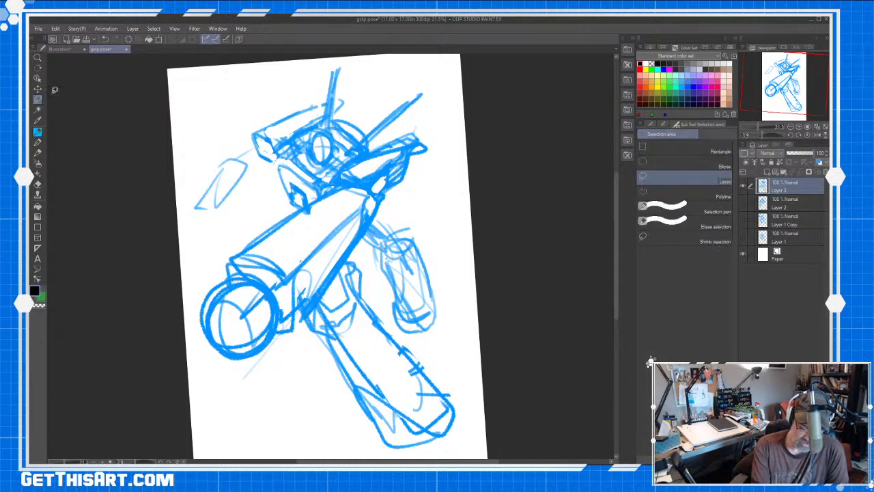
pyautogui.moveTo(384, 208)
pyautogui.mouseDown()
pyautogui.moveTo(353, 251)
pyautogui.moveTo(235, 239)
pyautogui.moveTo(374, 193)
pyautogui.mouseUp()
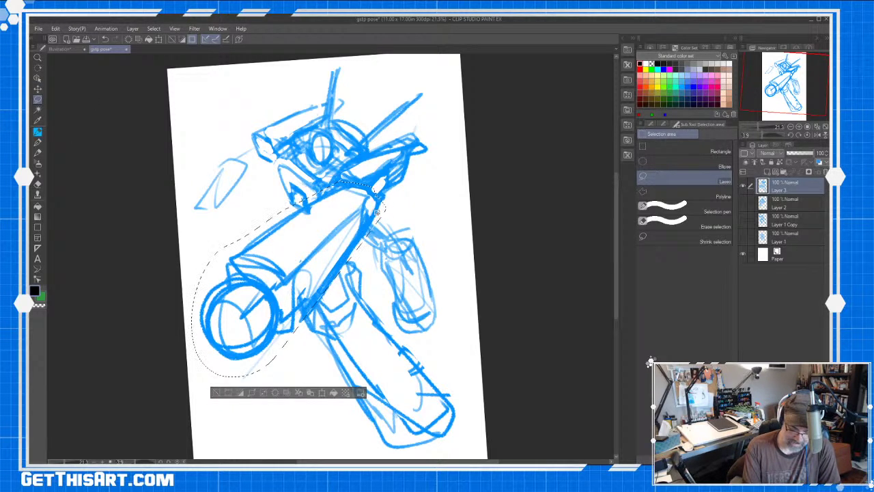
pyautogui.click(323, 395)
pyautogui.moveTo(395, 225); pyautogui.dragTo(449, 316)
pyautogui.moveTo(381, 309); pyautogui.dragTo(376, 303)
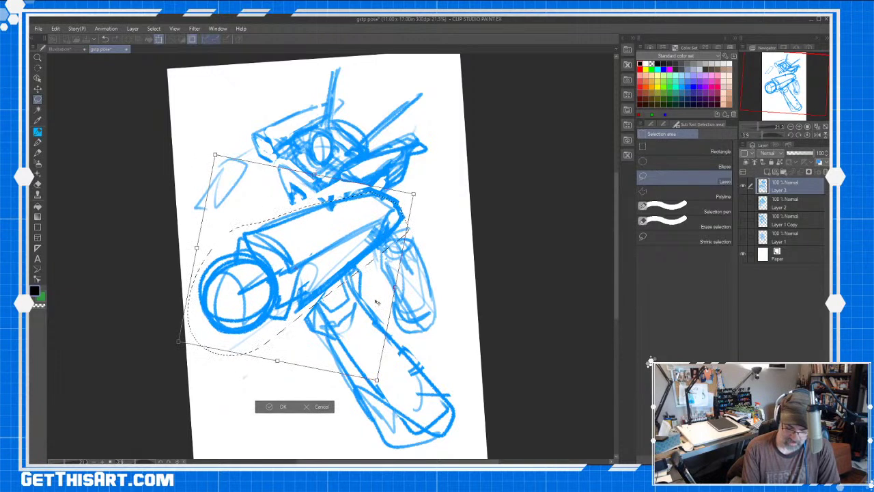
pyautogui.click(282, 405)
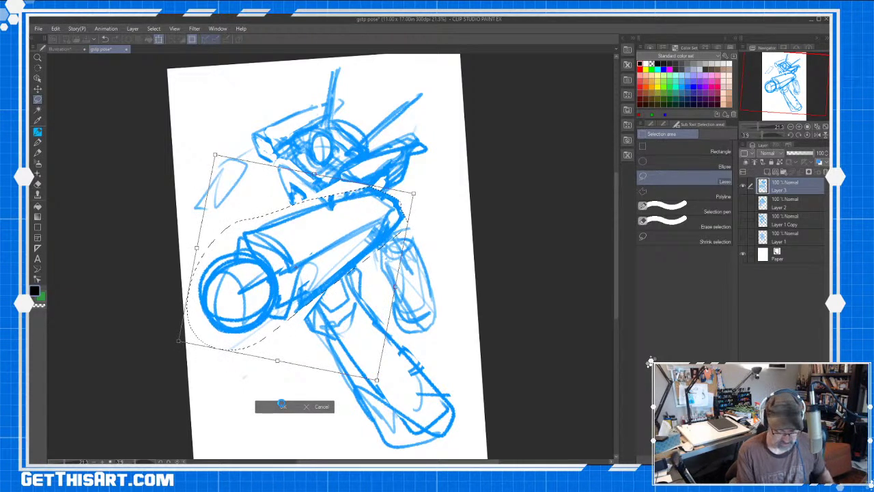
pyautogui.hotkey('ctrl', 'd')
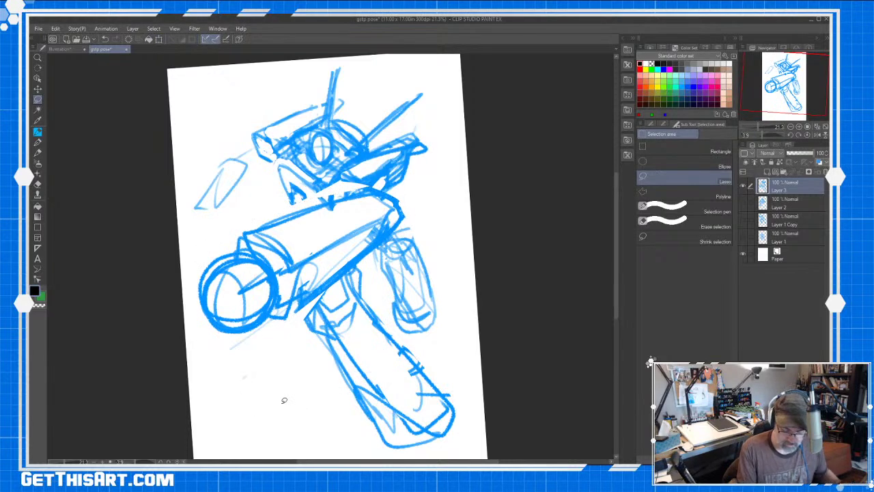
# Redraw the chest and both shoulder block edges to close the gaps above the rotated forearm.
pyautogui.press('p')
pyautogui.moveTo(337, 176); pyautogui.dragTo(359, 194)
pyautogui.moveTo(285, 161)
pyautogui.mouseDown()
pyautogui.moveTo(278, 168)
pyautogui.moveTo(318, 199)
pyautogui.moveTo(291, 199)
pyautogui.moveTo(297, 209)
pyautogui.moveTo(310, 209)
pyautogui.moveTo(320, 194)
pyautogui.mouseUp()
pyautogui.moveTo(280, 145); pyautogui.dragTo(271, 165)
pyautogui.moveTo(258, 136)
pyautogui.mouseDown()
pyautogui.moveTo(315, 121)
pyautogui.moveTo(295, 113)
pyautogui.moveTo(339, 97)
pyautogui.mouseUp()
pyautogui.moveTo(390, 143)
pyautogui.mouseDown()
pyautogui.moveTo(422, 135)
pyautogui.moveTo(414, 166)
pyautogui.moveTo(416, 134)
pyautogui.moveTo(362, 160)
pyautogui.mouseUp()
# Erase stray lines at the front shoulder tip and inside the forearm, and remove the loose rear arm oval.
pyautogui.press('e')
pyautogui.moveTo(401, 147)
pyautogui.mouseDown()
pyautogui.moveTo(372, 167)
pyautogui.moveTo(407, 144)
pyautogui.mouseUp()
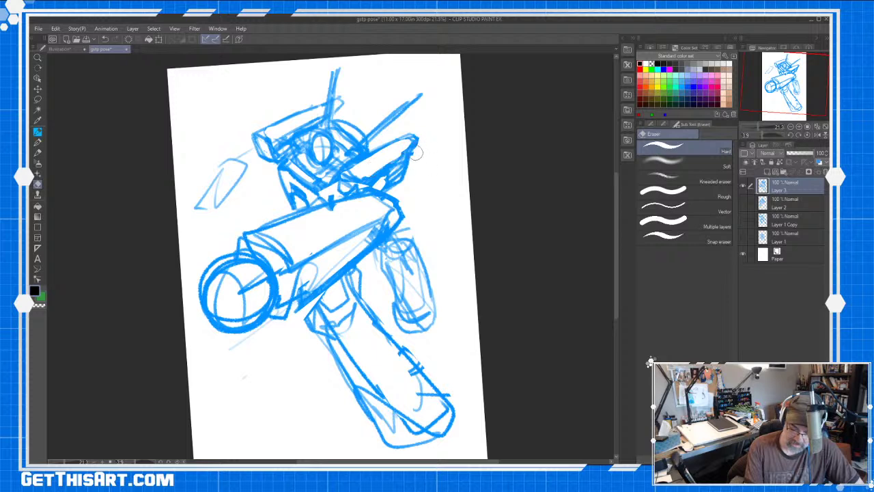
pyautogui.moveTo(410, 194)
pyautogui.mouseDown()
pyautogui.moveTo(400, 219)
pyautogui.moveTo(291, 297)
pyautogui.mouseUp()
pyautogui.moveTo(377, 229)
pyautogui.mouseDown()
pyautogui.moveTo(297, 290)
pyautogui.moveTo(309, 277)
pyautogui.mouseUp()
pyautogui.moveTo(244, 157)
pyautogui.mouseDown()
pyautogui.moveTo(196, 212)
pyautogui.moveTo(209, 214)
pyautogui.moveTo(246, 154)
pyautogui.mouseUp()
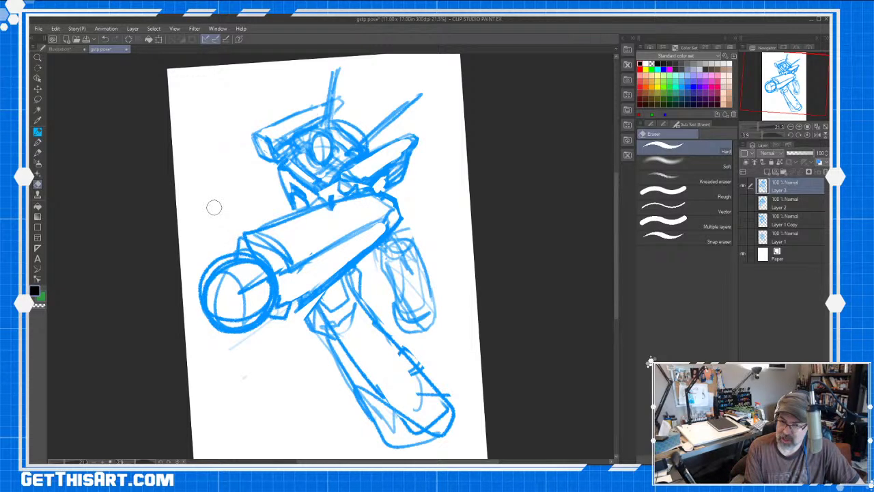
pyautogui.hotkey('ctrl', 'z')
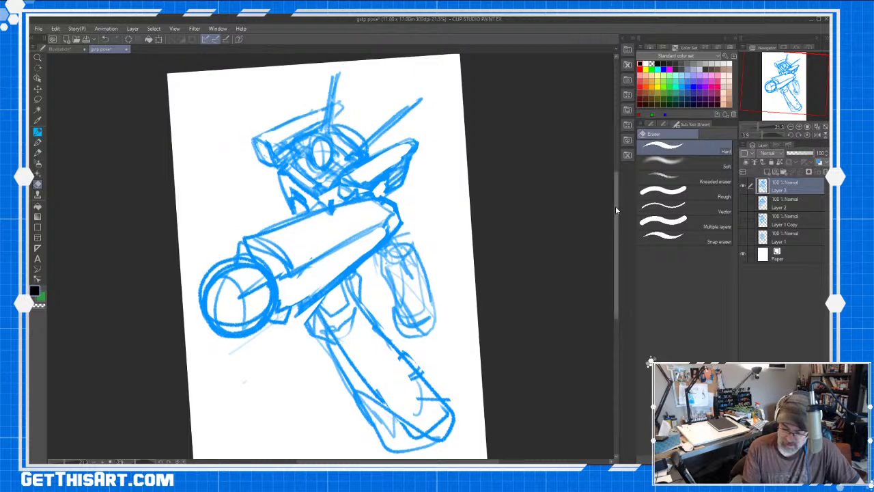
# Define the forearm's top plane with edge lines and hatching, and square off its elbow and cuff ends.
pyautogui.press('p')
pyautogui.moveTo(291, 264)
pyautogui.mouseDown()
pyautogui.moveTo(285, 321)
pyautogui.moveTo(354, 225)
pyautogui.moveTo(323, 236)
pyautogui.moveTo(392, 204)
pyautogui.mouseUp()
pyautogui.moveTo(332, 191)
pyautogui.mouseDown()
pyautogui.moveTo(358, 214)
pyautogui.moveTo(305, 213)
pyautogui.moveTo(261, 228)
pyautogui.moveTo(257, 241)
pyautogui.moveTo(282, 228)
pyautogui.mouseUp()
pyautogui.moveTo(345, 210); pyautogui.dragTo(287, 238)
pyautogui.moveTo(318, 227); pyautogui.dragTo(273, 253)
pyautogui.moveTo(355, 214)
pyautogui.mouseDown()
pyautogui.moveTo(283, 245)
pyautogui.moveTo(289, 254)
pyautogui.moveTo(264, 241)
pyautogui.mouseUp()
pyautogui.moveTo(308, 218); pyautogui.dragTo(288, 227)
pyautogui.moveTo(285, 226); pyautogui.dragTo(263, 235)
pyautogui.moveTo(342, 209)
pyautogui.mouseDown()
pyautogui.moveTo(298, 224)
pyautogui.moveTo(294, 265)
pyautogui.mouseUp()
pyautogui.moveTo(381, 205)
pyautogui.mouseDown()
pyautogui.moveTo(296, 247)
pyautogui.moveTo(389, 232)
pyautogui.mouseUp()
pyautogui.moveTo(381, 236); pyautogui.dragTo(362, 252)
pyautogui.moveTo(298, 309); pyautogui.dragTo(288, 321)
# Add collar and chest lines above the forearm, and restate the rear shoulder block and the sides of the face.
pyautogui.moveTo(384, 192); pyautogui.dragTo(345, 177)
pyautogui.moveTo(350, 182); pyautogui.dragTo(341, 175)
pyautogui.moveTo(274, 149); pyautogui.dragTo(319, 123)
pyautogui.moveTo(267, 144)
pyautogui.mouseDown()
pyautogui.moveTo(252, 133)
pyautogui.moveTo(300, 111)
pyautogui.mouseUp()
pyautogui.moveTo(321, 202); pyautogui.dragTo(339, 188)
pyautogui.moveTo(309, 133); pyautogui.dragTo(305, 164)
pyautogui.moveTo(337, 132); pyautogui.dragTo(336, 156)
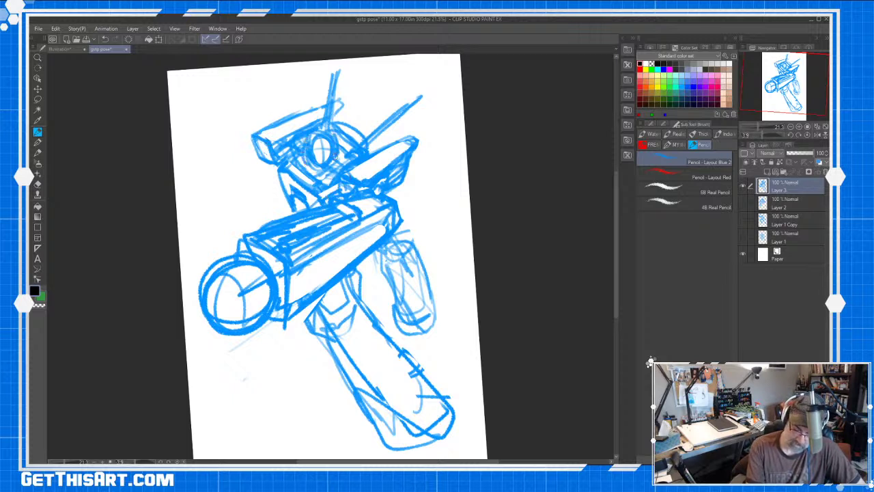
# Strengthen both head antennae and sketch light guide lines for the rear arm from the far shoulder.
pyautogui.moveTo(338, 104); pyautogui.dragTo(336, 63)
pyautogui.moveTo(386, 130); pyautogui.dragTo(418, 95)
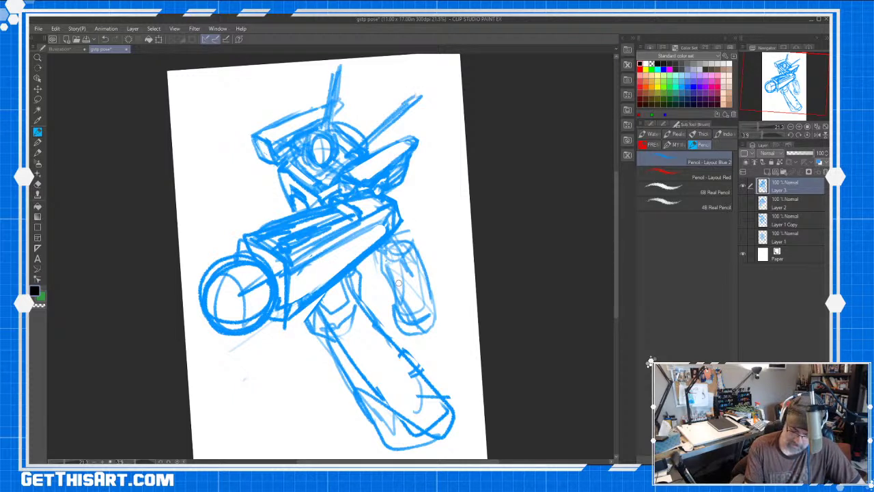
pyautogui.moveTo(261, 161); pyautogui.dragTo(236, 193)
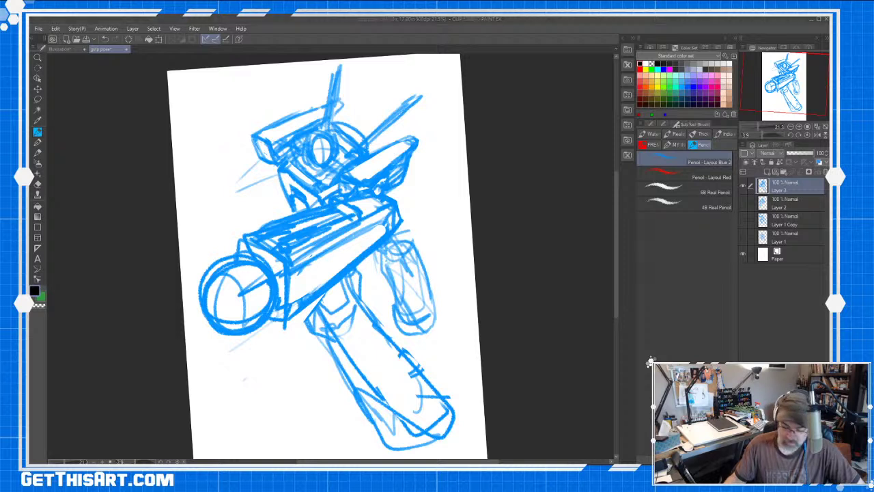
pyautogui.moveTo(256, 145); pyautogui.dragTo(263, 156)
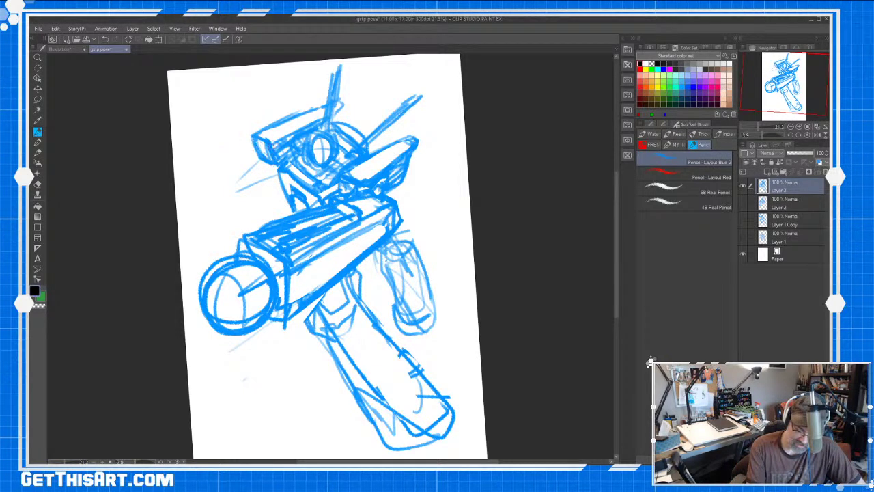
# Erase excess lines in the front shoulder block, face and forearm side, and thin both antennae.
pyautogui.press('e')
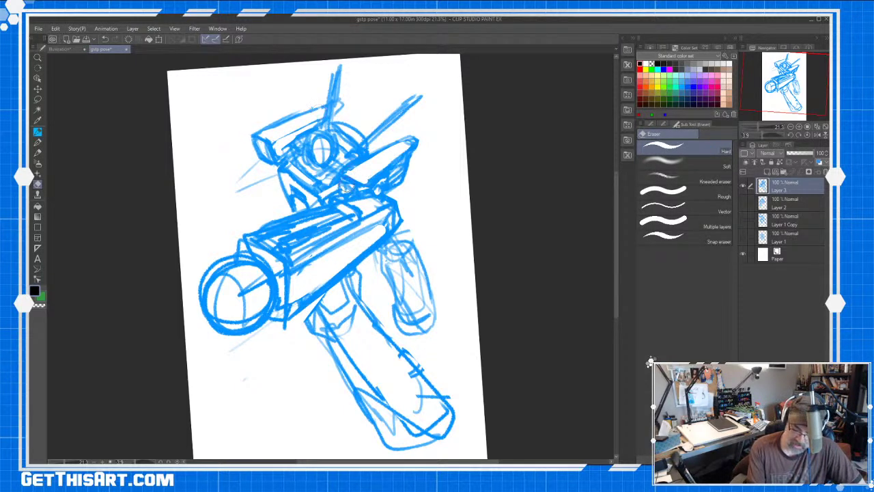
pyautogui.moveTo(395, 158)
pyautogui.mouseDown()
pyautogui.moveTo(376, 202)
pyautogui.moveTo(393, 173)
pyautogui.mouseUp()
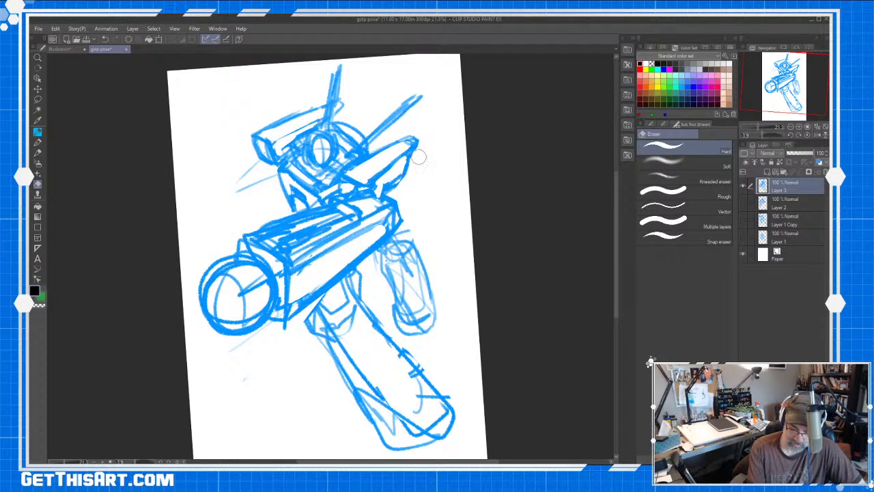
pyautogui.moveTo(334, 71)
pyautogui.mouseDown()
pyautogui.moveTo(336, 85)
pyautogui.moveTo(338, 66)
pyautogui.mouseUp()
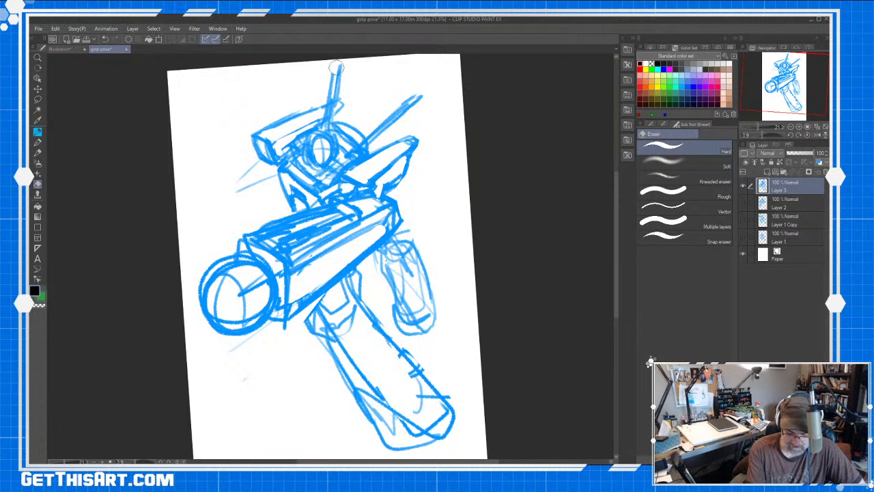
pyautogui.moveTo(421, 87); pyautogui.dragTo(372, 129)
pyautogui.moveTo(321, 150)
pyautogui.mouseDown()
pyautogui.moveTo(311, 146)
pyautogui.moveTo(338, 155)
pyautogui.moveTo(338, 168)
pyautogui.mouseUp()
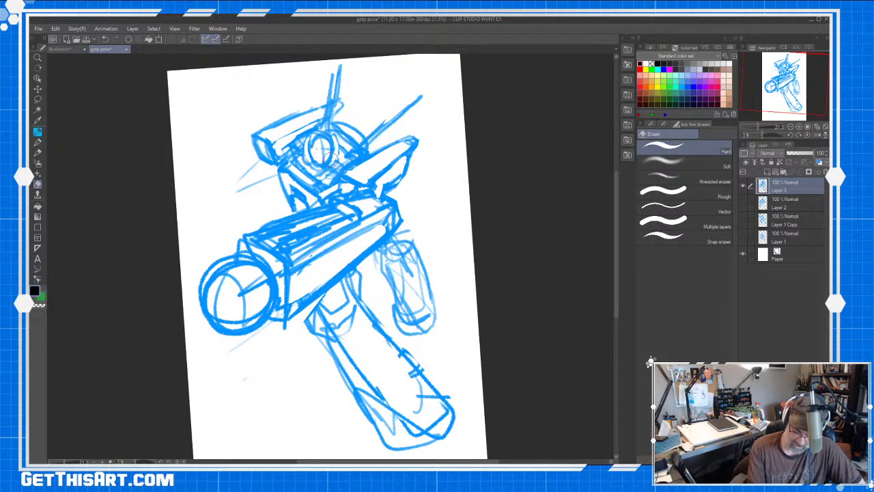
pyautogui.moveTo(301, 273)
pyautogui.mouseDown()
pyautogui.moveTo(381, 218)
pyautogui.moveTo(300, 275)
pyautogui.moveTo(331, 263)
pyautogui.moveTo(346, 239)
pyautogui.moveTo(346, 255)
pyautogui.moveTo(355, 237)
pyautogui.moveTo(377, 239)
pyautogui.mouseUp()
# Draw a recessed panel on the forearm side, the rear shoulder's end and finger lines on the fist, then save the file.
pyautogui.press('p')
pyautogui.moveTo(247, 258)
pyautogui.mouseDown()
pyautogui.moveTo(208, 280)
pyautogui.moveTo(256, 316)
pyautogui.moveTo(230, 266)
pyautogui.mouseUp()
pyautogui.moveTo(257, 188)
pyautogui.mouseDown()
pyautogui.moveTo(257, 162)
pyautogui.moveTo(250, 164)
pyautogui.moveTo(269, 137)
pyautogui.mouseUp()
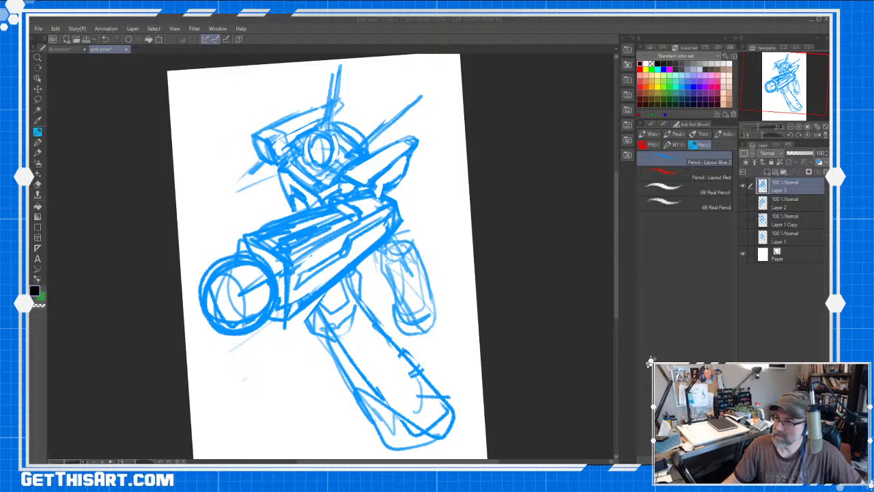
pyautogui.moveTo(231, 284)
pyautogui.mouseDown()
pyautogui.moveTo(235, 275)
pyautogui.moveTo(267, 302)
pyautogui.mouseUp()
pyautogui.moveTo(265, 272)
pyautogui.mouseDown()
pyautogui.moveTo(199, 287)
pyautogui.moveTo(195, 311)
pyautogui.moveTo(206, 331)
pyautogui.moveTo(257, 320)
pyautogui.mouseUp()
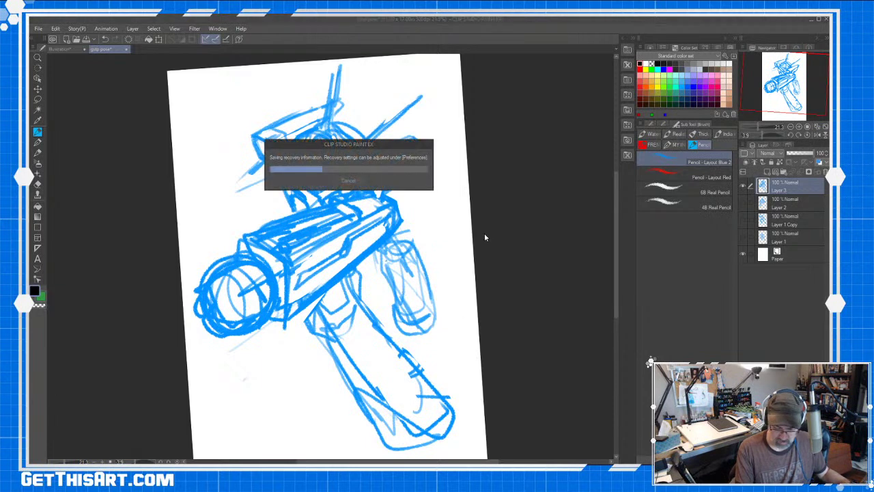
pyautogui.click(87, 40)
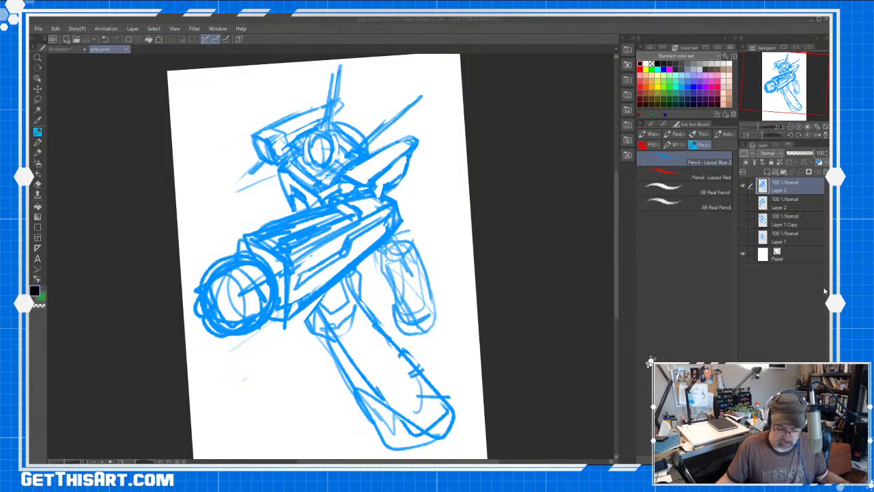
# Scale the whole robot sketch down and reposition it within the page.
pyautogui.hotkey('ctrl', 't')
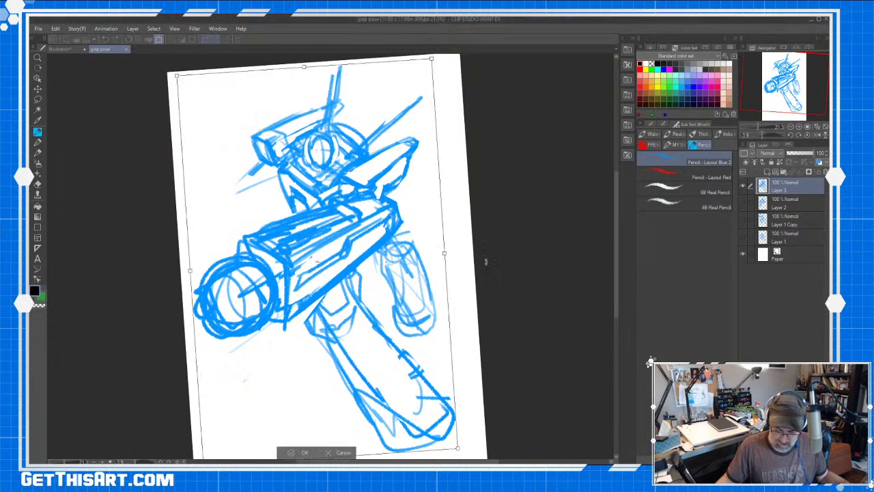
pyautogui.moveTo(443, 256); pyautogui.dragTo(380, 260)
pyautogui.moveTo(265, 378); pyautogui.dragTo(292, 369)
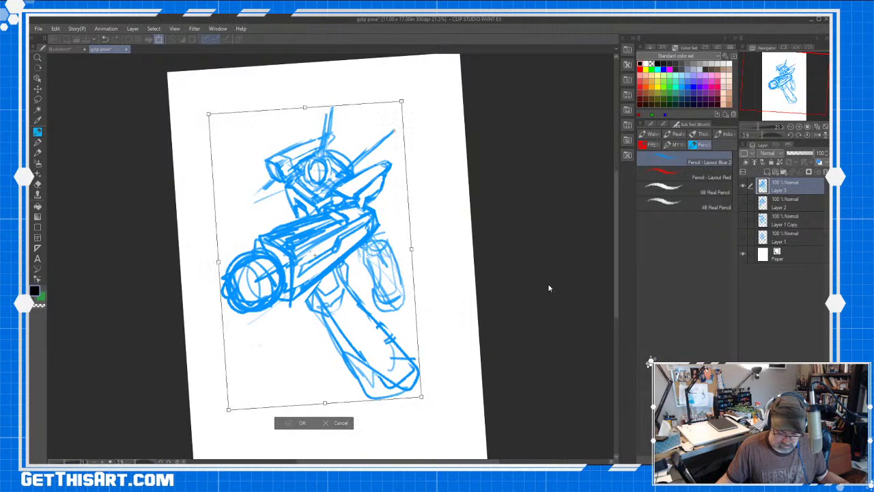
pyautogui.press('Return')
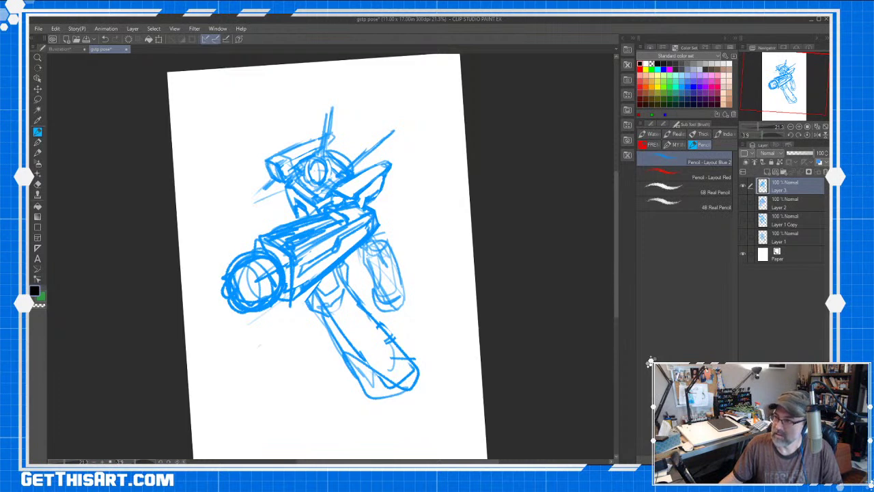
# Extend the front leg downward below the knee, and add contour lines to the thigh and back leg.
pyautogui.moveTo(344, 367); pyautogui.dragTo(374, 420)
pyautogui.moveTo(361, 380)
pyautogui.mouseDown()
pyautogui.moveTo(401, 375)
pyautogui.moveTo(394, 438)
pyautogui.moveTo(412, 390)
pyautogui.mouseUp()
pyautogui.moveTo(382, 245); pyautogui.dragTo(384, 269)
pyautogui.moveTo(388, 228); pyautogui.dragTo(381, 254)
pyautogui.moveTo(369, 253)
pyautogui.mouseDown()
pyautogui.moveTo(362, 258)
pyautogui.moveTo(384, 301)
pyautogui.mouseUp()
pyautogui.moveTo(372, 269); pyautogui.dragTo(371, 299)
pyautogui.moveTo(378, 292)
pyautogui.mouseDown()
pyautogui.moveTo(375, 310)
pyautogui.moveTo(401, 311)
pyautogui.moveTo(363, 320)
pyautogui.moveTo(369, 347)
pyautogui.moveTo(356, 362)
pyautogui.mouseUp()
pyautogui.moveTo(401, 332); pyautogui.dragTo(399, 380)
# Clean up and redraw the back leg's outer edge and lower end, and band the front knee.
pyautogui.press('e')
pyautogui.moveTo(380, 268); pyautogui.dragTo(400, 290)
pyautogui.press('p')
pyautogui.moveTo(402, 258)
pyautogui.mouseDown()
pyautogui.moveTo(399, 299)
pyautogui.moveTo(375, 306)
pyautogui.moveTo(392, 323)
pyautogui.mouseUp()
pyautogui.moveTo(405, 303)
pyautogui.mouseDown()
pyautogui.moveTo(388, 321)
pyautogui.moveTo(398, 323)
pyautogui.mouseUp()
pyautogui.moveTo(342, 377); pyautogui.dragTo(414, 363)
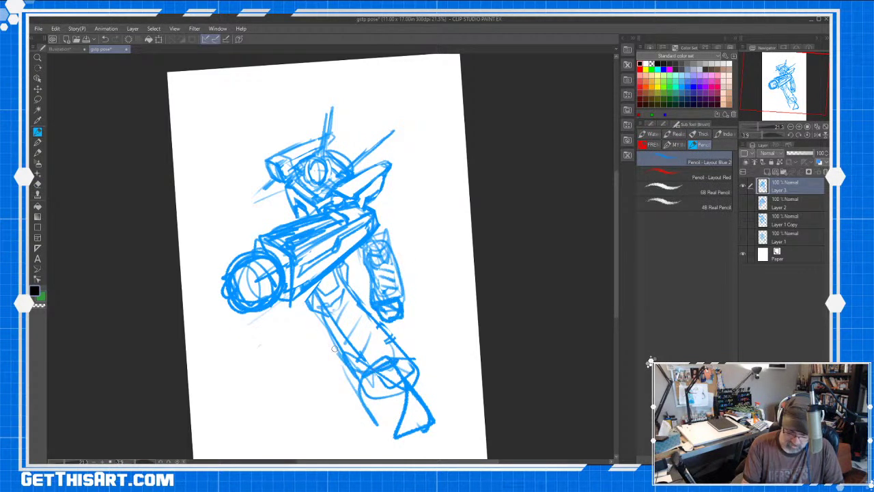
# Thicken the front leg's outline, add a wedge-shaped foot at its end, and lengthen the head antennae.
pyautogui.moveTo(308, 319); pyautogui.dragTo(371, 433)
pyautogui.moveTo(367, 386)
pyautogui.mouseDown()
pyautogui.moveTo(376, 434)
pyautogui.moveTo(441, 418)
pyautogui.mouseUp()
pyautogui.moveTo(421, 414); pyautogui.dragTo(448, 439)
pyautogui.moveTo(398, 452); pyautogui.dragTo(445, 439)
pyautogui.moveTo(273, 156)
pyautogui.mouseDown()
pyautogui.moveTo(293, 204)
pyautogui.moveTo(313, 136)
pyautogui.mouseUp()
pyautogui.moveTo(334, 93)
pyautogui.mouseDown()
pyautogui.moveTo(328, 132)
pyautogui.moveTo(400, 125)
pyautogui.mouseUp()
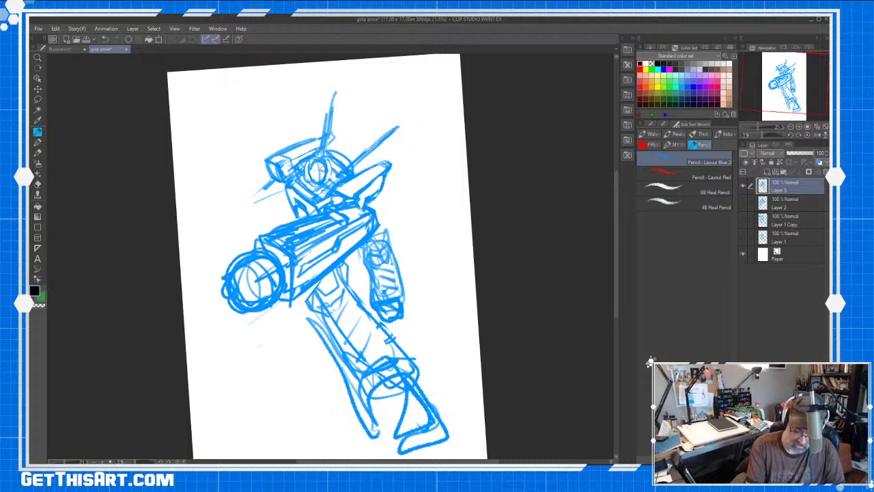
# Try a lowered rear arm line, then erase it together with the old guide lines beside the far shoulder.
pyautogui.moveTo(270, 188)
pyautogui.mouseDown()
pyautogui.moveTo(243, 203)
pyautogui.moveTo(222, 195)
pyautogui.moveTo(245, 204)
pyautogui.moveTo(226, 231)
pyautogui.mouseUp()
pyautogui.press('e')
pyautogui.moveTo(252, 176)
pyautogui.mouseDown()
pyautogui.moveTo(232, 219)
pyautogui.moveTo(219, 199)
pyautogui.moveTo(220, 245)
pyautogui.mouseUp()
# Restate the front shoulder block's edge and darken the thigh, shin and foot lines of the front leg.
pyautogui.press('p')
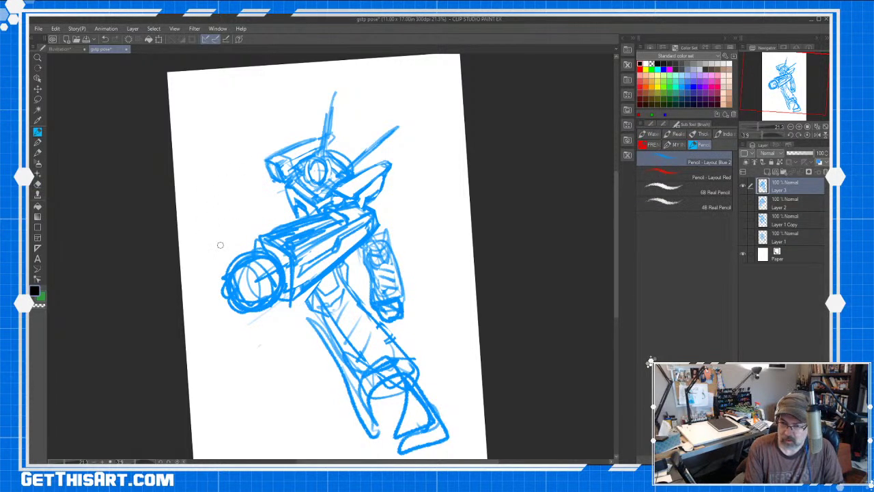
pyautogui.moveTo(347, 183)
pyautogui.mouseDown()
pyautogui.moveTo(363, 200)
pyautogui.moveTo(393, 165)
pyautogui.mouseUp()
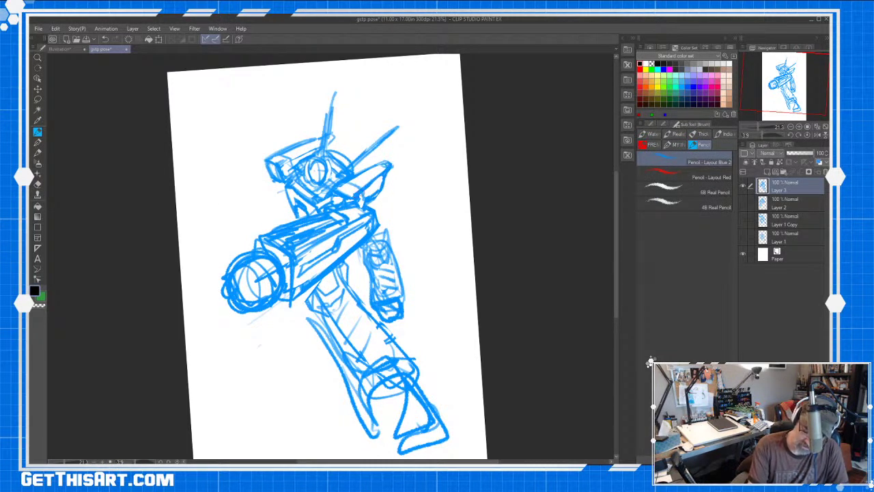
pyautogui.moveTo(363, 313)
pyautogui.mouseDown()
pyautogui.moveTo(374, 438)
pyautogui.moveTo(403, 379)
pyautogui.moveTo(394, 406)
pyautogui.mouseUp()
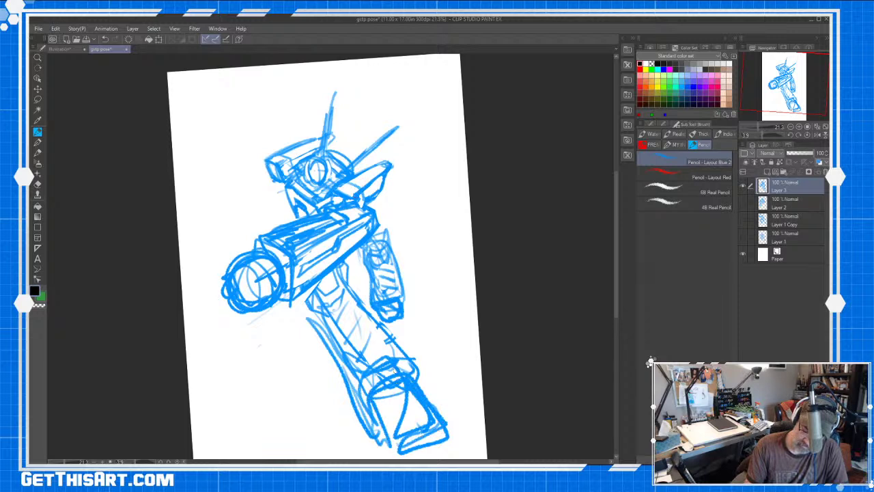
pyautogui.moveTo(264, 175)
pyautogui.mouseDown()
pyautogui.moveTo(251, 190)
pyautogui.moveTo(282, 188)
pyautogui.moveTo(245, 205)
pyautogui.moveTo(287, 205)
pyautogui.moveTo(252, 183)
pyautogui.moveTo(260, 195)
pyautogui.moveTo(248, 192)
pyautogui.moveTo(269, 190)
pyautogui.moveTo(225, 193)
pyautogui.moveTo(209, 234)
pyautogui.mouseUp()
pyautogui.press('e')
pyautogui.press('p')
# Create a new layer and rough in the rear arm, trying it lowered before swinging it up and outward from the shoulder.
pyautogui.hotkey('ctrl', 'shift', 'n')
pyautogui.moveTo(253, 190)
pyautogui.mouseDown()
pyautogui.moveTo(217, 230)
pyautogui.moveTo(231, 216)
pyautogui.mouseUp()
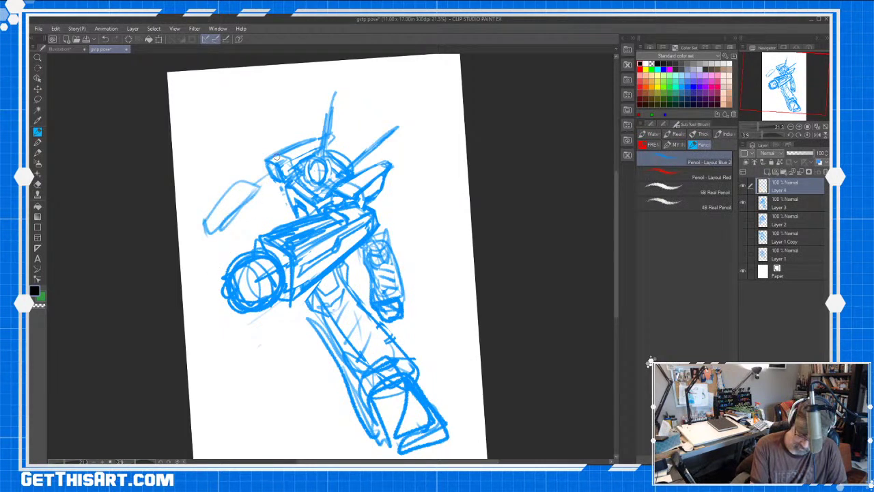
pyautogui.moveTo(226, 136)
pyautogui.mouseDown()
pyautogui.moveTo(282, 123)
pyautogui.moveTo(238, 132)
pyautogui.mouseUp()
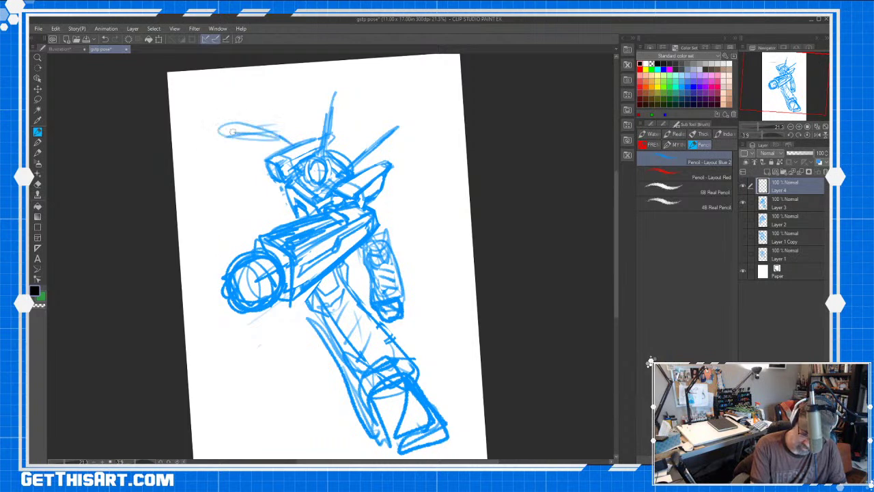
pyautogui.moveTo(287, 145)
pyautogui.mouseDown()
pyautogui.moveTo(260, 141)
pyautogui.moveTo(270, 143)
pyautogui.mouseUp()
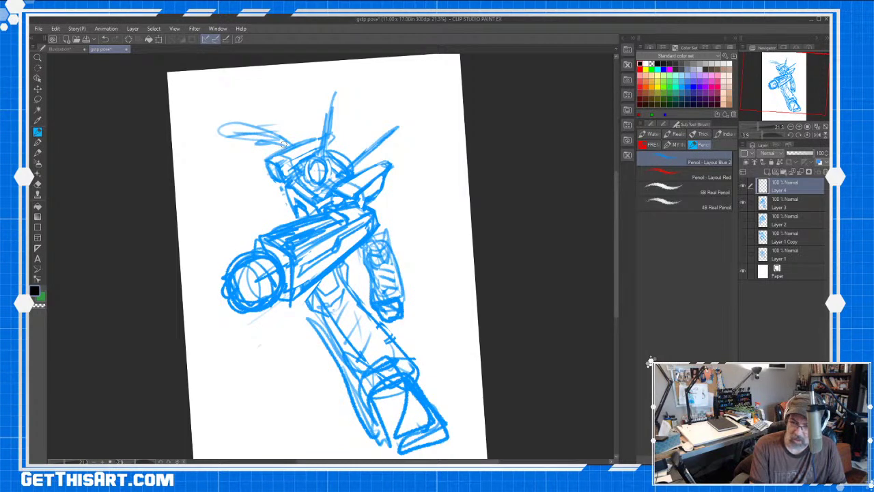
# Firm up the raised rear forearm with a small round fist, extend the tall antenna, and restate the far shoulder block.
pyautogui.moveTo(295, 141)
pyautogui.mouseDown()
pyautogui.moveTo(226, 138)
pyautogui.moveTo(287, 126)
pyautogui.moveTo(290, 140)
pyautogui.moveTo(212, 137)
pyautogui.moveTo(283, 131)
pyautogui.moveTo(200, 127)
pyautogui.moveTo(207, 117)
pyautogui.moveTo(205, 134)
pyautogui.mouseUp()
pyautogui.moveTo(262, 144)
pyautogui.mouseDown()
pyautogui.moveTo(286, 146)
pyautogui.moveTo(294, 136)
pyautogui.moveTo(280, 140)
pyautogui.moveTo(355, 169)
pyautogui.mouseUp()
pyautogui.moveTo(336, 81); pyautogui.dragTo(327, 131)
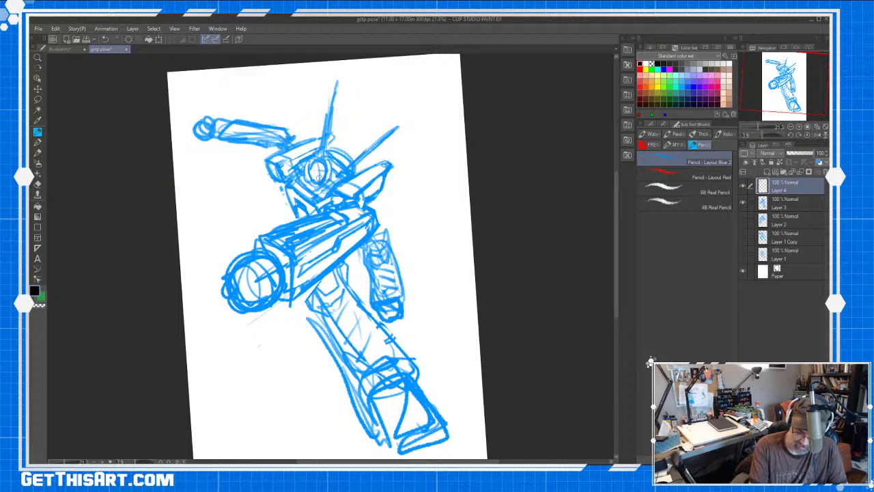
pyautogui.moveTo(269, 165); pyautogui.dragTo(289, 172)
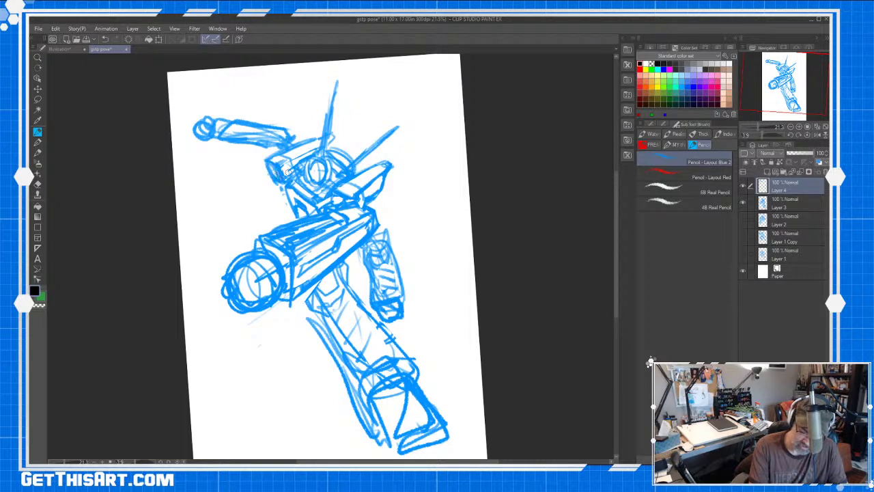
# Add a plane line and heavier underside to the raised rear forearm, and check the pose in mirrored view.
pyautogui.moveTo(341, 202)
pyautogui.mouseDown()
pyautogui.moveTo(333, 198)
pyautogui.moveTo(298, 217)
pyautogui.moveTo(311, 213)
pyautogui.mouseUp()
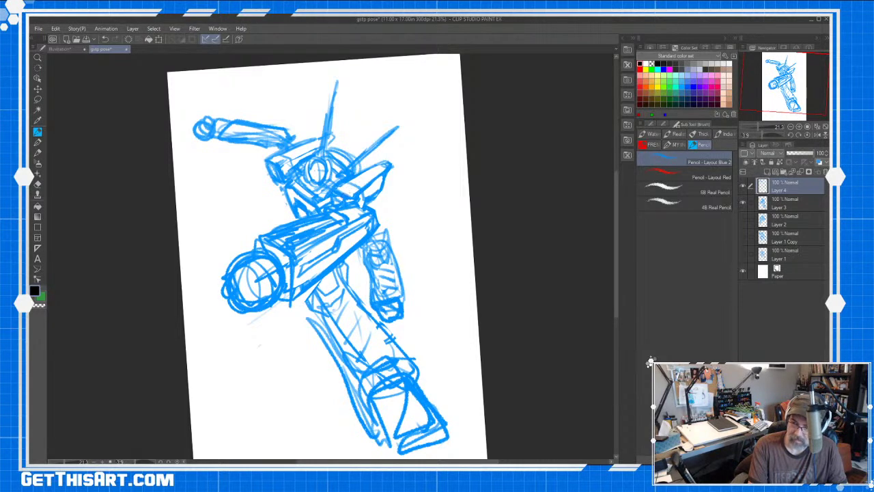
pyautogui.moveTo(224, 137)
pyautogui.mouseDown()
pyautogui.moveTo(261, 153)
pyautogui.moveTo(281, 127)
pyautogui.mouseUp()
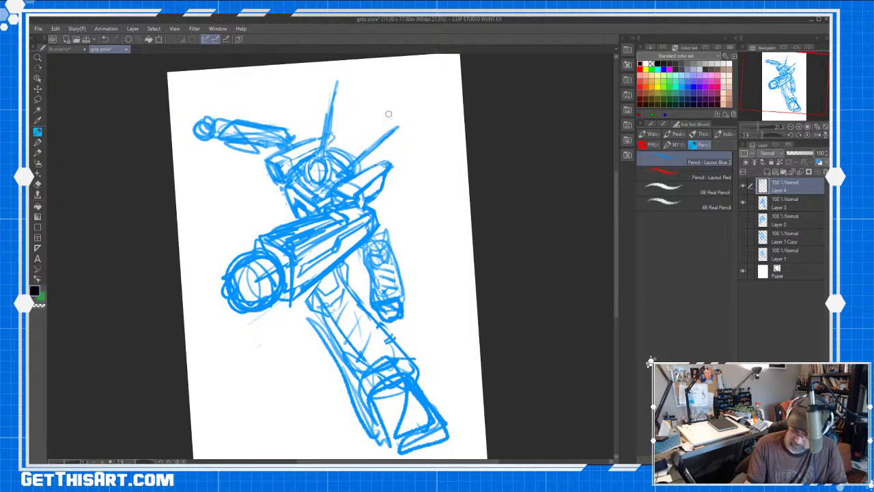
pyautogui.click(818, 135)
pyautogui.click(818, 135)
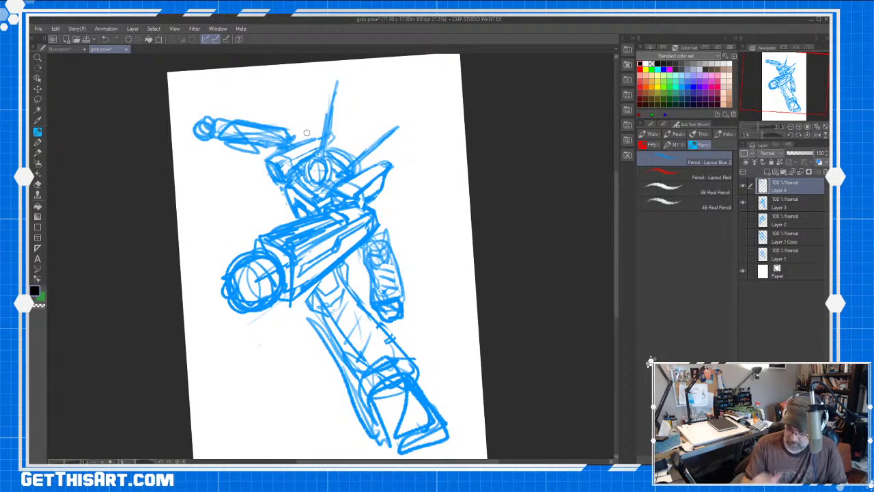
# Hide the layer holding the raised rear arm, start a new blank layer above it, and save the drawing.
pyautogui.hotkey('ctrl', 'z')
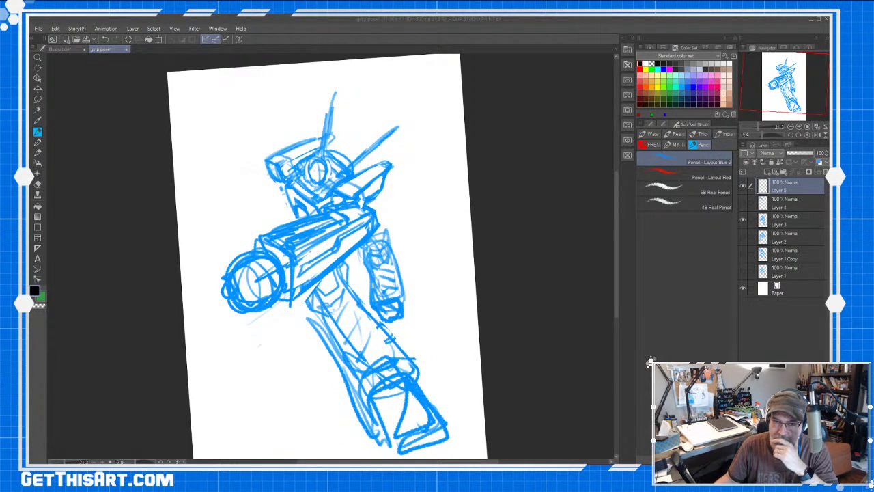
pyautogui.click(89, 39)
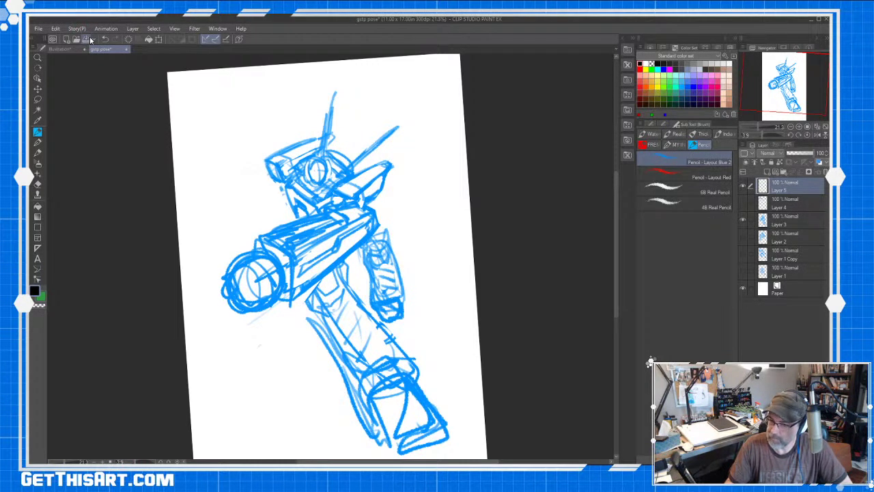
# Sketch light direction guides around the far shoulder and rough in a shorter, foreshortened rear arm with a small fist.
pyautogui.scroll(1, 616, 220)
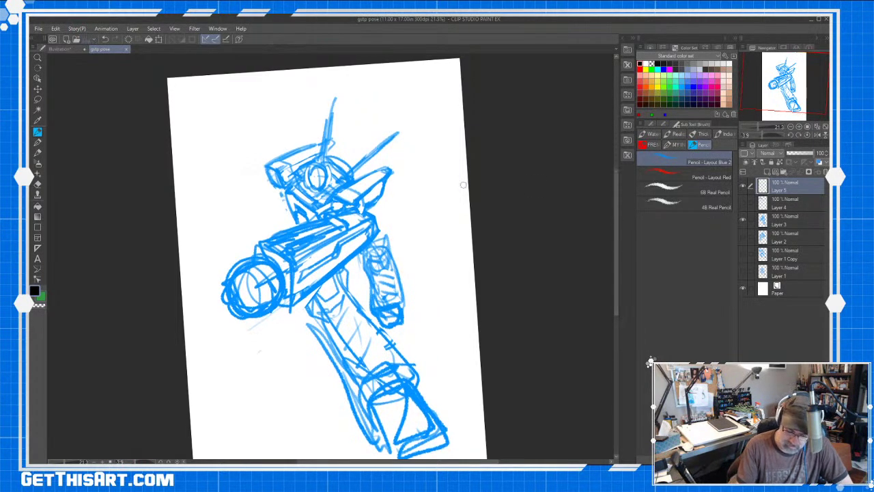
pyautogui.moveTo(259, 143)
pyautogui.mouseDown()
pyautogui.moveTo(294, 151)
pyautogui.moveTo(243, 168)
pyautogui.mouseUp()
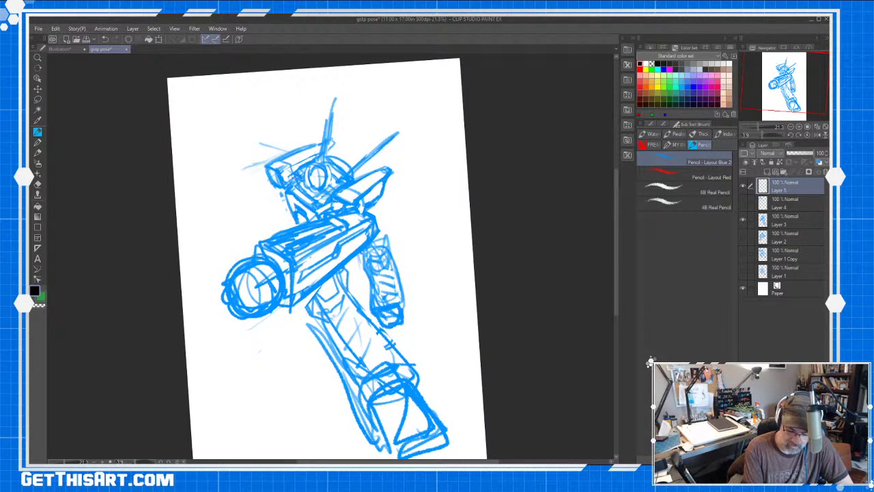
pyautogui.moveTo(270, 134); pyautogui.dragTo(239, 126)
pyautogui.moveTo(276, 203); pyautogui.dragTo(238, 228)
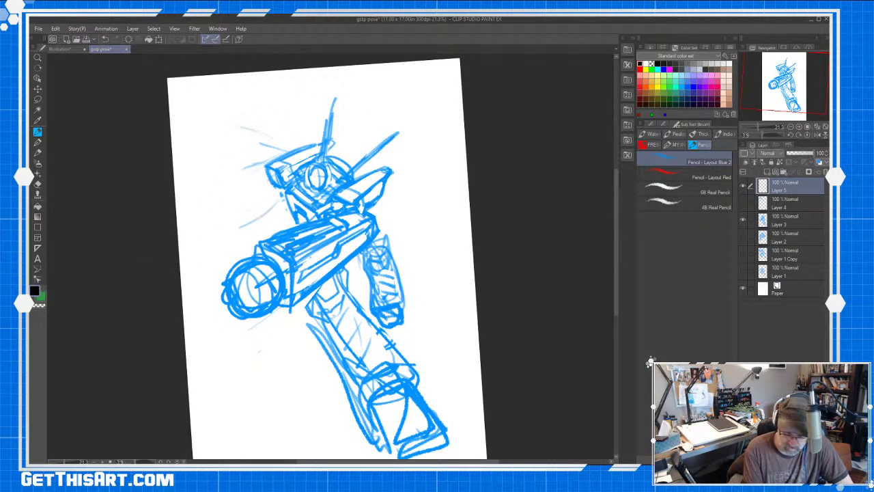
pyautogui.moveTo(295, 146)
pyautogui.mouseDown()
pyautogui.moveTo(251, 130)
pyautogui.moveTo(232, 135)
pyautogui.moveTo(256, 152)
pyautogui.moveTo(228, 166)
pyautogui.mouseUp()
pyautogui.moveTo(292, 137)
pyautogui.mouseDown()
pyautogui.moveTo(258, 156)
pyautogui.moveTo(284, 148)
pyautogui.moveTo(242, 149)
pyautogui.moveTo(220, 164)
pyautogui.moveTo(211, 151)
pyautogui.moveTo(283, 145)
pyautogui.mouseUp()
pyautogui.moveTo(228, 161)
pyautogui.mouseDown()
pyautogui.moveTo(293, 142)
pyautogui.moveTo(274, 145)
pyautogui.moveTo(269, 158)
pyautogui.moveTo(233, 158)
pyautogui.mouseUp()
# Erase the stray guide lines around the far shoulder and the new rear arm.
pyautogui.press('e')
pyautogui.moveTo(293, 127)
pyautogui.mouseDown()
pyautogui.moveTo(239, 136)
pyautogui.moveTo(294, 135)
pyautogui.mouseUp()
pyautogui.moveTo(252, 213); pyautogui.dragTo(264, 212)
pyautogui.moveTo(288, 143)
pyautogui.mouseDown()
pyautogui.moveTo(248, 159)
pyautogui.moveTo(225, 151)
pyautogui.moveTo(208, 164)
pyautogui.moveTo(263, 149)
pyautogui.moveTo(283, 155)
pyautogui.mouseUp()
pyautogui.press('p')
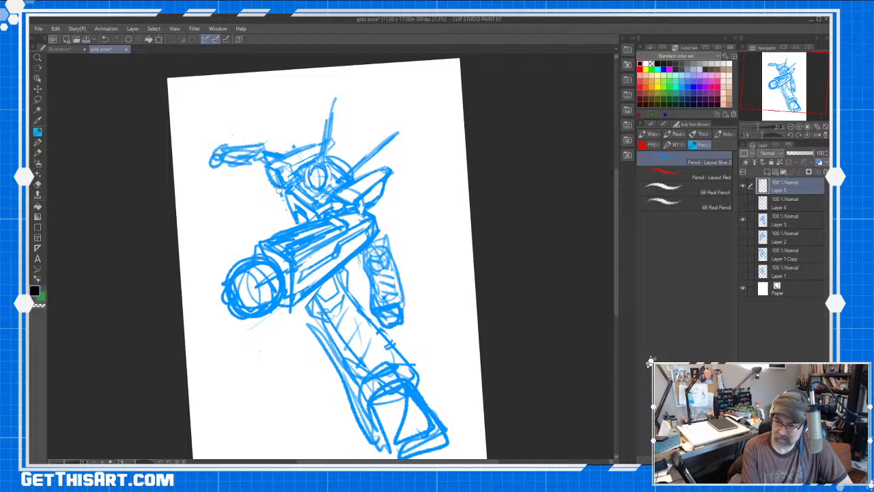
# Restate the rear forearm's underside and the near shoulder armor's lower edge, and save the drawing.
pyautogui.moveTo(227, 164); pyautogui.dragTo(258, 165)
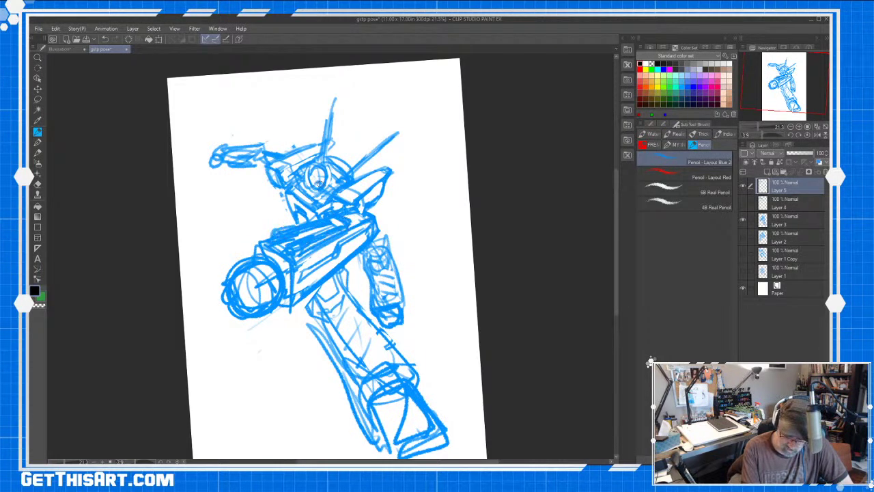
pyautogui.moveTo(388, 176); pyautogui.dragTo(372, 212)
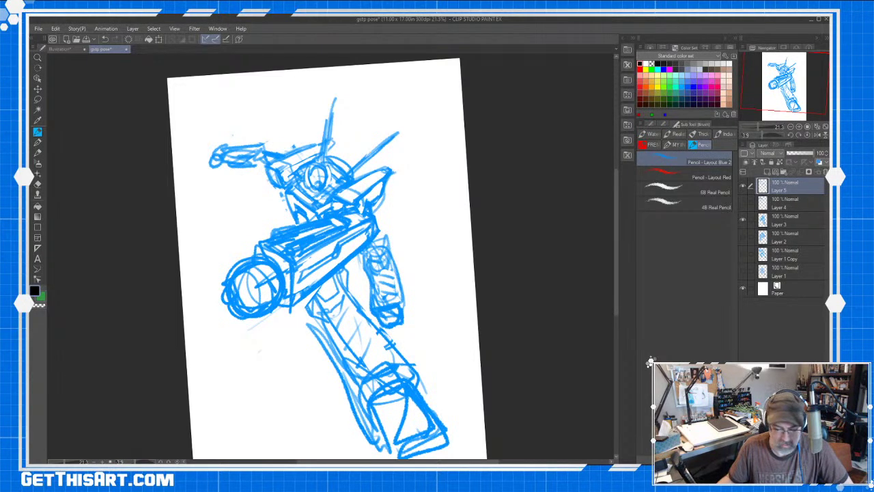
pyautogui.click(89, 41)
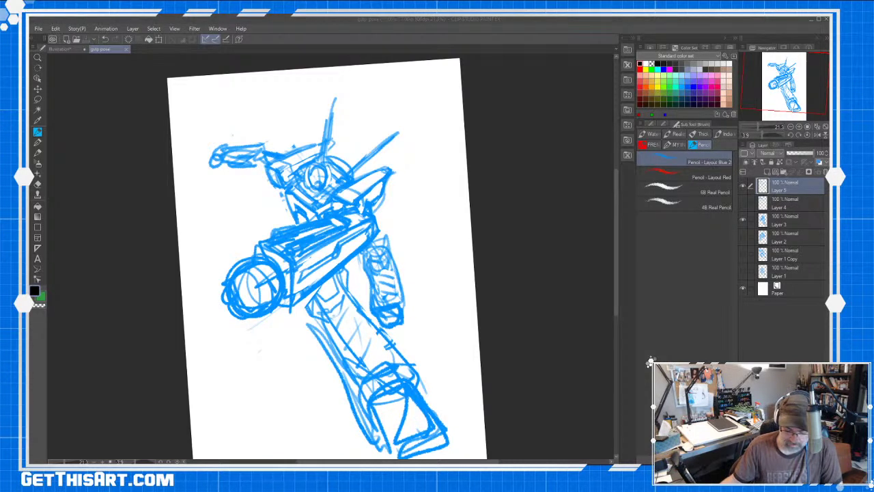
# Darken the front boot's ankle opening, side edge and toe outline.
pyautogui.moveTo(378, 454); pyautogui.dragTo(377, 410)
pyautogui.moveTo(362, 352); pyautogui.dragTo(380, 413)
pyautogui.moveTo(413, 329)
pyautogui.mouseDown()
pyautogui.moveTo(448, 381)
pyautogui.moveTo(387, 407)
pyautogui.mouseUp()
pyautogui.moveTo(452, 387); pyautogui.dragTo(409, 414)
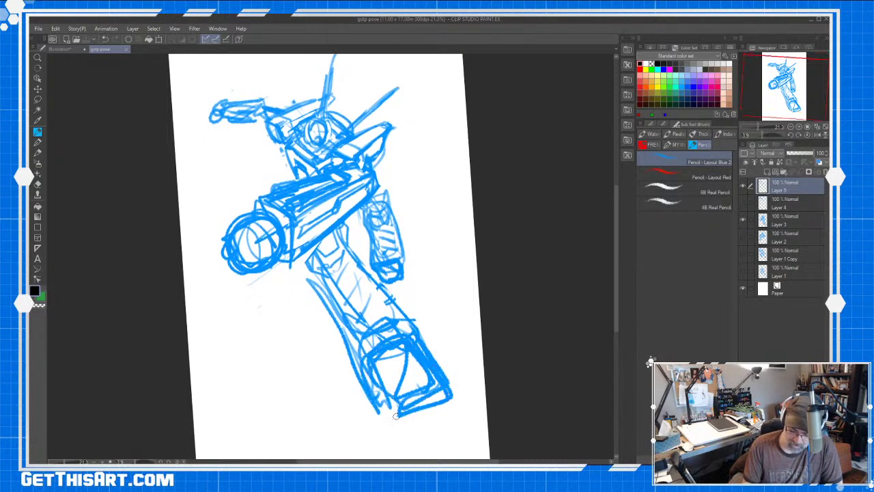
# Strengthen the hanging arm's contours and the front leg's outer edge, and extend the foot with a lower sole shape.
pyautogui.moveTo(377, 239); pyautogui.dragTo(383, 262)
pyautogui.moveTo(362, 213)
pyautogui.mouseDown()
pyautogui.moveTo(380, 246)
pyautogui.moveTo(369, 244)
pyautogui.mouseUp()
pyautogui.moveTo(387, 199); pyautogui.dragTo(395, 237)
pyautogui.moveTo(381, 188)
pyautogui.mouseDown()
pyautogui.moveTo(392, 209)
pyautogui.moveTo(386, 179)
pyautogui.moveTo(392, 203)
pyautogui.mouseUp()
pyautogui.moveTo(300, 255)
pyautogui.mouseDown()
pyautogui.moveTo(342, 261)
pyautogui.moveTo(342, 224)
pyautogui.moveTo(306, 273)
pyautogui.moveTo(374, 421)
pyautogui.mouseUp()
pyautogui.moveTo(418, 345)
pyautogui.mouseDown()
pyautogui.moveTo(446, 398)
pyautogui.moveTo(396, 435)
pyautogui.mouseUp()
# Restate the punching fist's curved contours and add a small blocky thumb shape on its outer side.
pyautogui.moveTo(230, 227); pyautogui.dragTo(256, 267)
pyautogui.moveTo(274, 215); pyautogui.dragTo(217, 250)
pyautogui.moveTo(246, 231)
pyautogui.mouseDown()
pyautogui.moveTo(231, 270)
pyautogui.moveTo(244, 274)
pyautogui.mouseUp()
pyautogui.moveTo(230, 226); pyautogui.dragTo(208, 256)
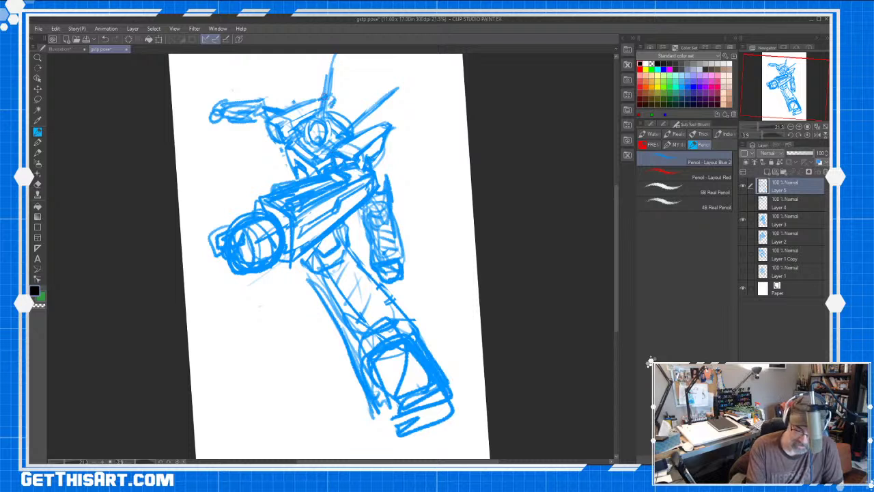
# Thicken the rear forearm and the side of the head, and dot small debris specks around the front leg.
pyautogui.moveTo(223, 121)
pyautogui.mouseDown()
pyautogui.moveTo(264, 126)
pyautogui.moveTo(258, 104)
pyautogui.moveTo(277, 112)
pyautogui.mouseUp()
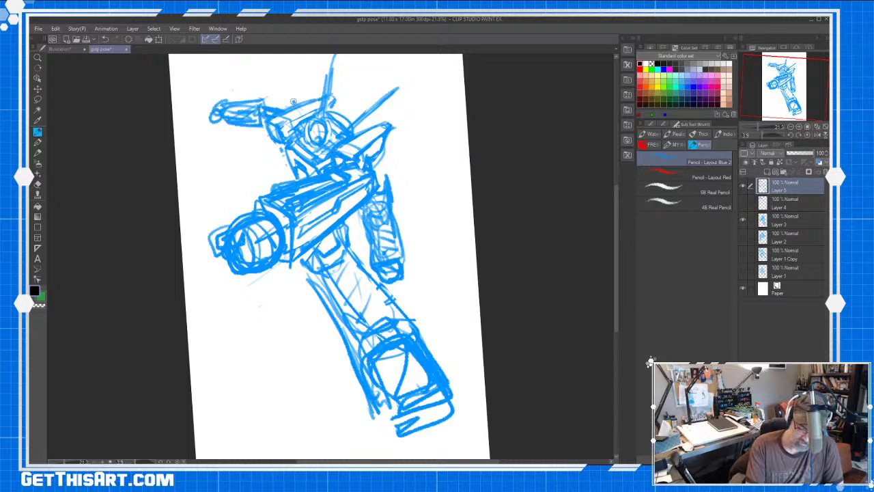
pyautogui.moveTo(339, 113)
pyautogui.mouseDown()
pyautogui.moveTo(356, 129)
pyautogui.moveTo(331, 93)
pyautogui.mouseUp()
pyautogui.click(418, 283)
pyautogui.click(426, 300)
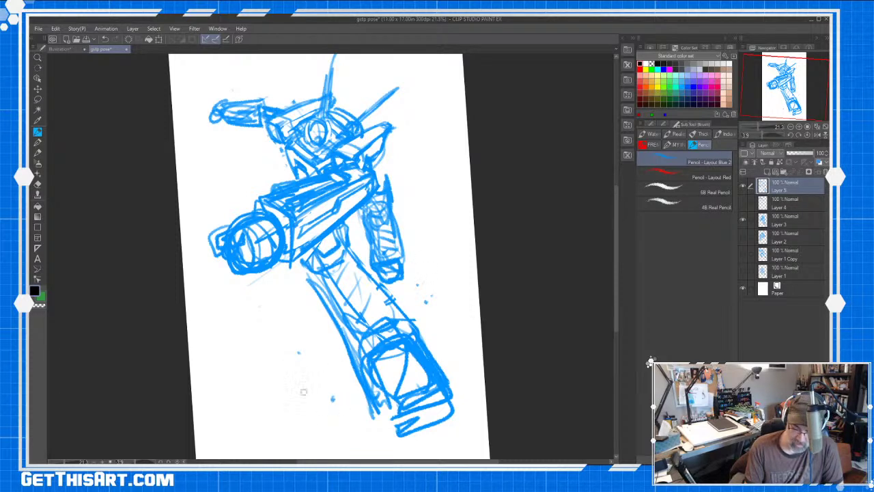
# Extend both head antennas into longer, tapering lines.
pyautogui.scroll(2, 616, 213)
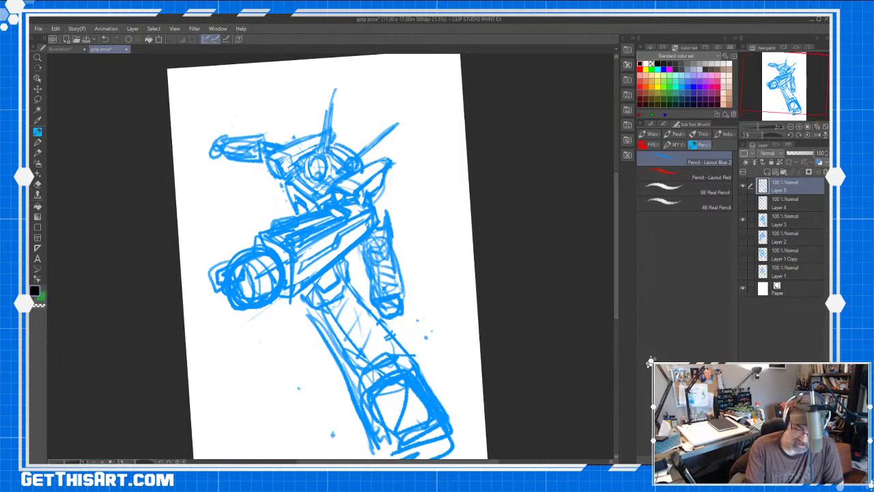
pyautogui.moveTo(330, 129); pyautogui.dragTo(337, 71)
pyautogui.moveTo(369, 147); pyautogui.dragTo(418, 99)
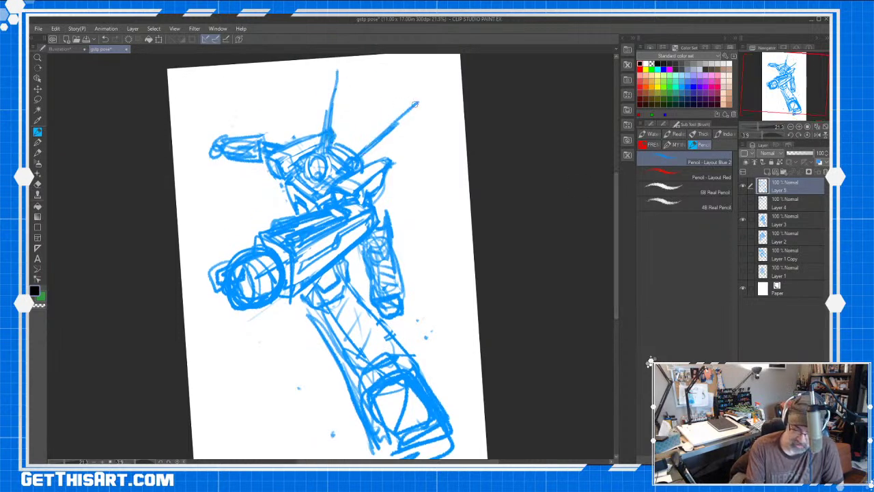
# Review the whole figure at a reduced view scale and save the drawing.
pyautogui.keyDown('ctrl'); pyautogui.keyDown('alt'); pyautogui.click(459, 221); pyautogui.keyUp('alt'); pyautogui.keyUp('ctrl')
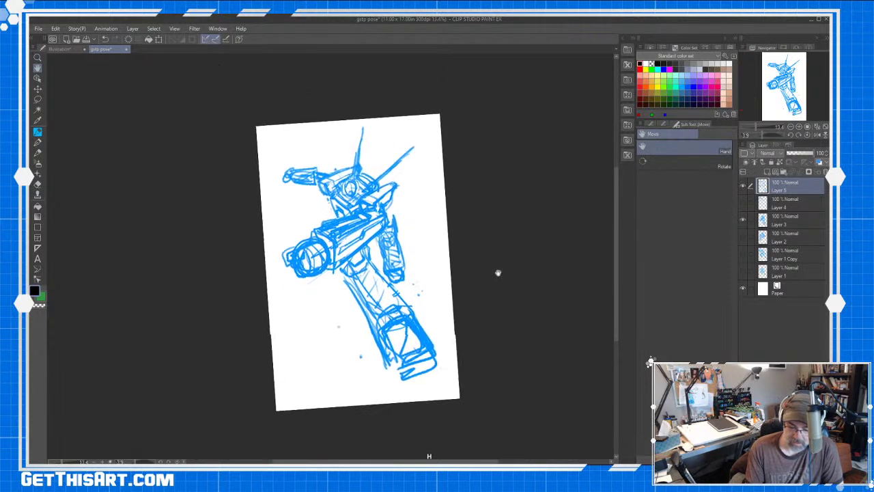
pyautogui.click(482, 246)
pyautogui.moveTo(429, 206); pyautogui.dragTo(486, 261)
pyautogui.scroll(-2, 482, 264)
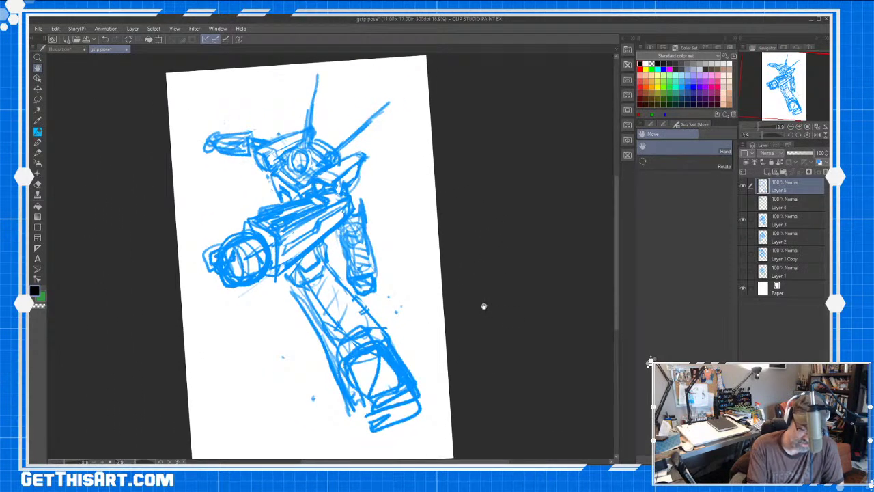
pyautogui.press('space')
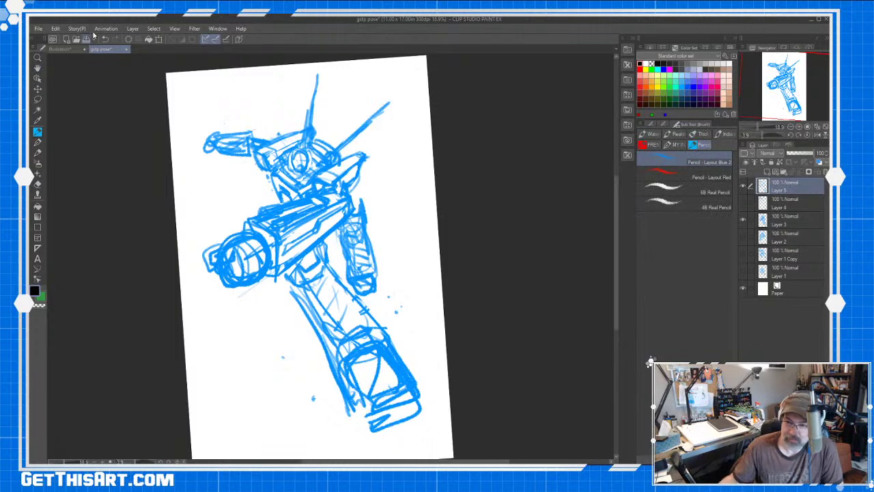
pyautogui.hotkey('ctrl', 's')
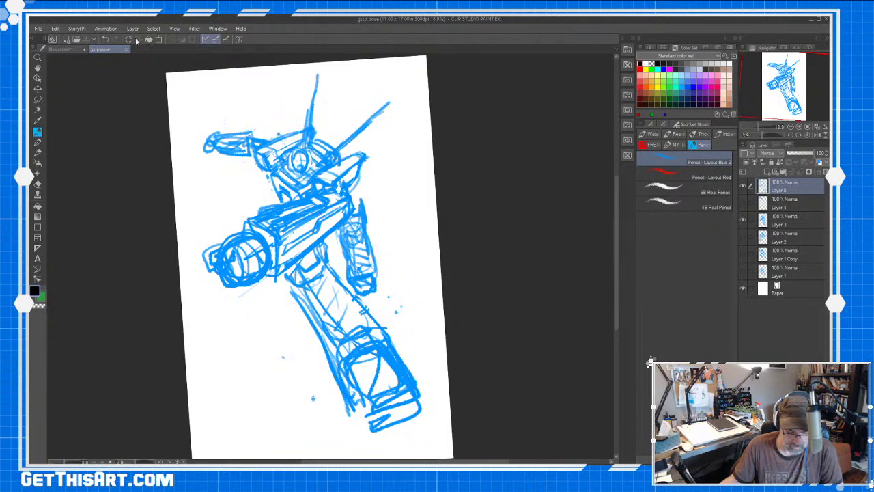
# Close the front foot's sole with a heel edge and thicken the lower parts of both antennas.
pyautogui.moveTo(334, 372)
pyautogui.mouseDown()
pyautogui.moveTo(354, 432)
pyautogui.moveTo(377, 357)
pyautogui.mouseUp()
pyautogui.moveTo(420, 400); pyautogui.dragTo(364, 429)
pyautogui.moveTo(363, 419); pyautogui.dragTo(353, 430)
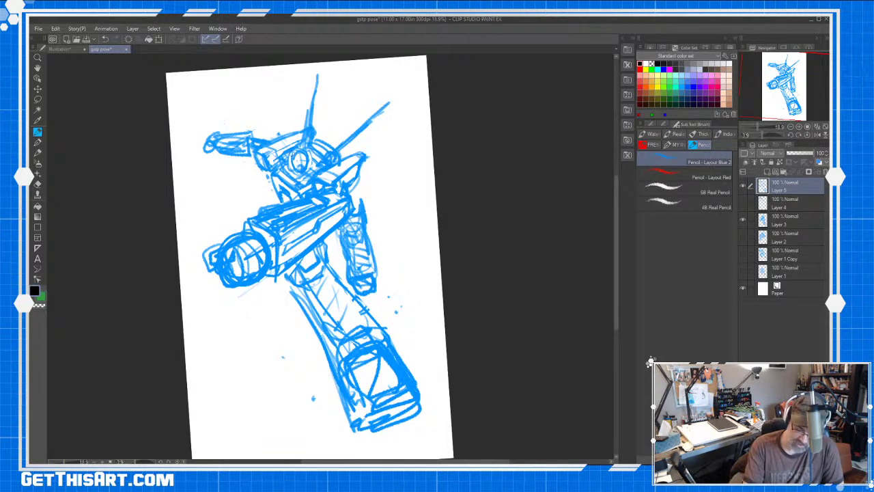
pyautogui.moveTo(304, 147); pyautogui.dragTo(308, 113)
pyautogui.moveTo(342, 151); pyautogui.dragTo(382, 107)
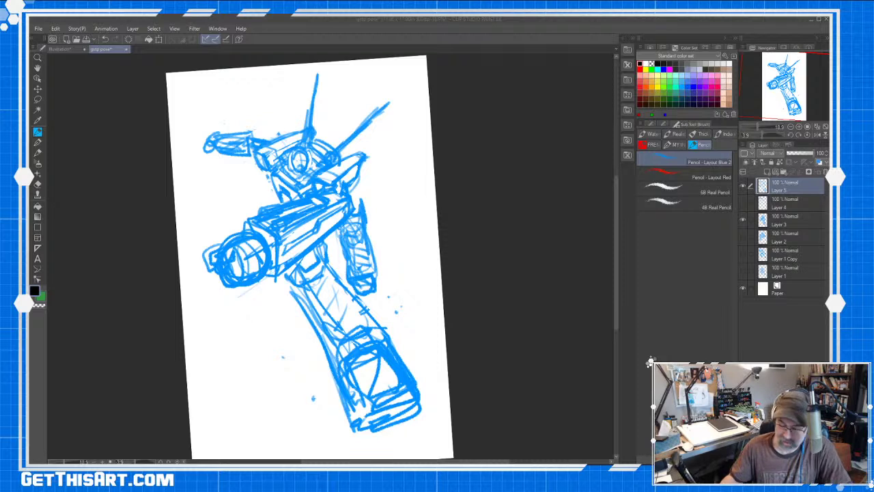
# Darken the raised rear forearm and wrist, and restate the near shoulder armor, collar and antenna base.
pyautogui.moveTo(615, 263); pyautogui.dragTo(614, 266)
pyautogui.moveTo(220, 121)
pyautogui.mouseDown()
pyautogui.moveTo(219, 146)
pyautogui.moveTo(209, 144)
pyautogui.moveTo(220, 124)
pyautogui.moveTo(251, 128)
pyautogui.moveTo(255, 144)
pyautogui.moveTo(272, 133)
pyautogui.mouseUp()
pyautogui.moveTo(244, 142); pyautogui.dragTo(254, 142)
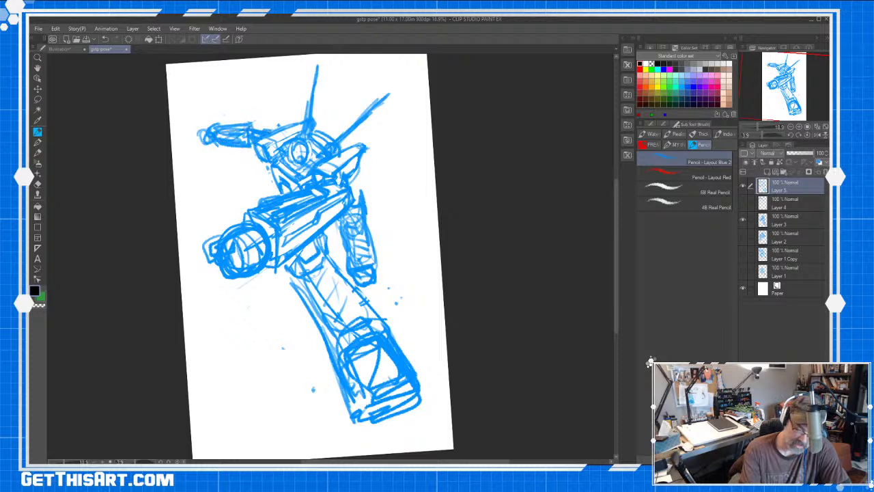
pyautogui.moveTo(321, 173); pyautogui.dragTo(332, 170)
pyautogui.moveTo(368, 145); pyautogui.dragTo(352, 181)
pyautogui.moveTo(314, 116); pyautogui.dragTo(318, 126)
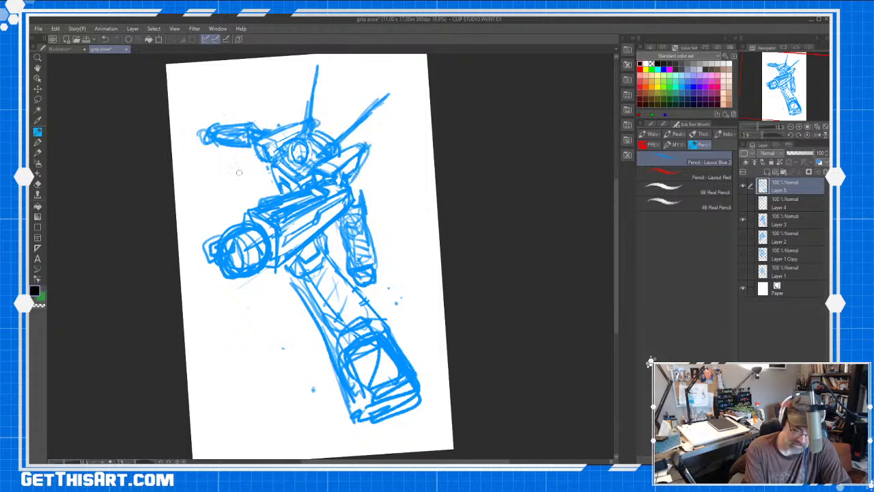
# Bulk up the punching fist's outer knuckle block and reinforce the lines where the front arm meets the chest.
pyautogui.moveTo(239, 225)
pyautogui.mouseDown()
pyautogui.moveTo(211, 265)
pyautogui.moveTo(254, 231)
pyautogui.moveTo(259, 272)
pyautogui.moveTo(262, 215)
pyautogui.moveTo(335, 202)
pyautogui.moveTo(275, 270)
pyautogui.moveTo(262, 271)
pyautogui.mouseUp()
pyautogui.moveTo(247, 210); pyautogui.dragTo(245, 222)
pyautogui.moveTo(328, 199); pyautogui.dragTo(344, 194)
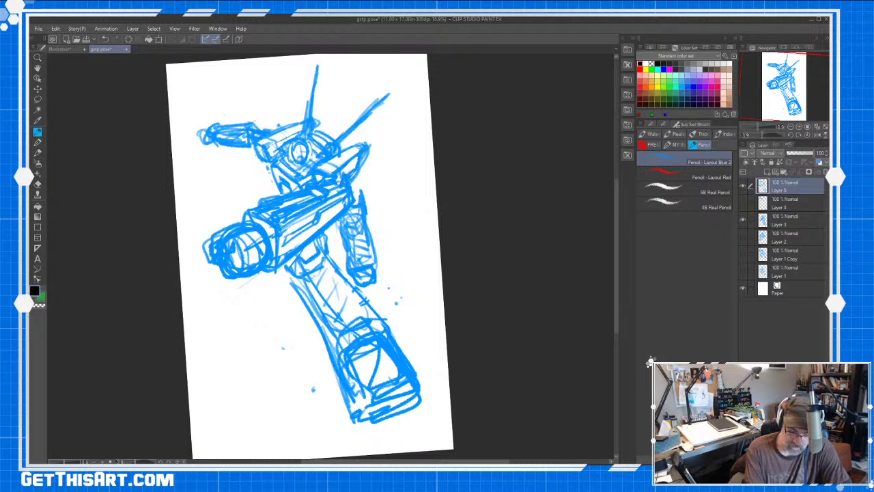
# Widen the front shin and flare the boot with a larger toe outline, and redraw the rear fist as a rounder ball.
pyautogui.moveTo(290, 280); pyautogui.dragTo(351, 414)
pyautogui.moveTo(364, 276); pyautogui.dragTo(342, 306)
pyautogui.moveTo(392, 335)
pyautogui.mouseDown()
pyautogui.moveTo(427, 399)
pyautogui.moveTo(410, 405)
pyautogui.mouseUp()
pyautogui.moveTo(362, 356); pyautogui.dragTo(344, 403)
pyautogui.moveTo(430, 396)
pyautogui.mouseDown()
pyautogui.moveTo(386, 426)
pyautogui.moveTo(362, 419)
pyautogui.mouseUp()
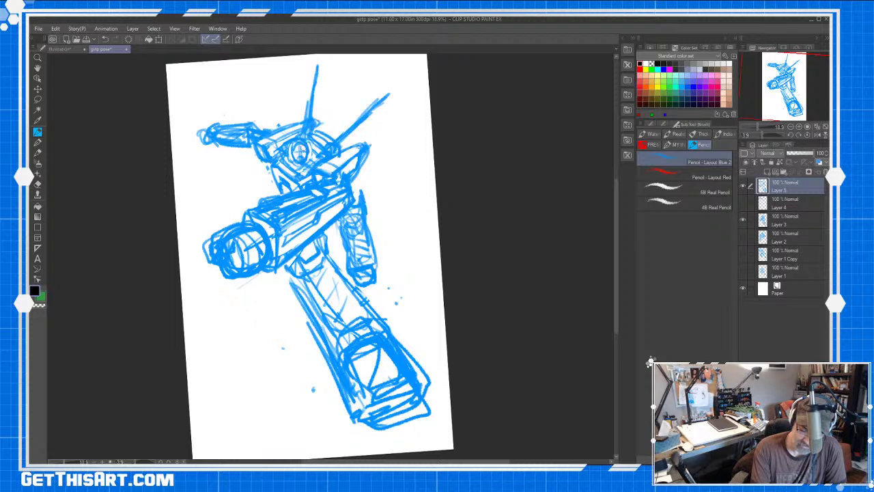
pyautogui.moveTo(207, 139)
pyautogui.mouseDown()
pyautogui.moveTo(196, 133)
pyautogui.moveTo(209, 129)
pyautogui.mouseUp()
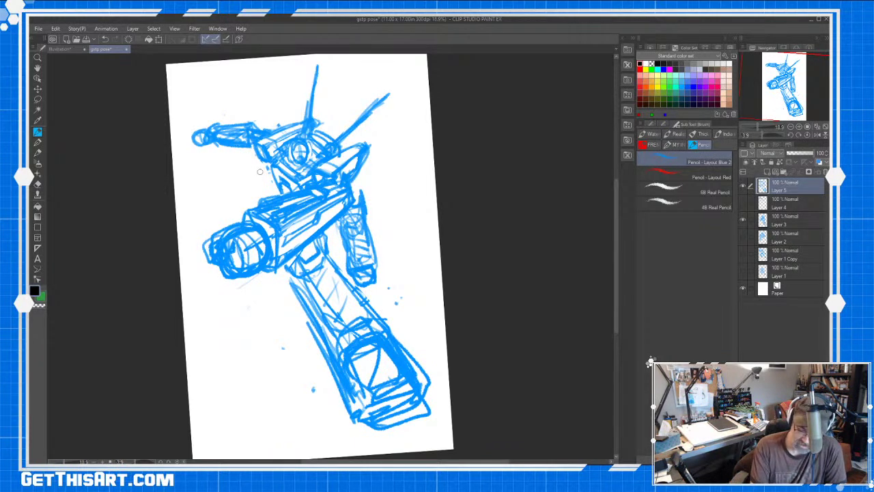
# Examine the full punching pose on the page, and inspect the head, torso and arms up close.
pyautogui.scroll(-1, 617, 256)
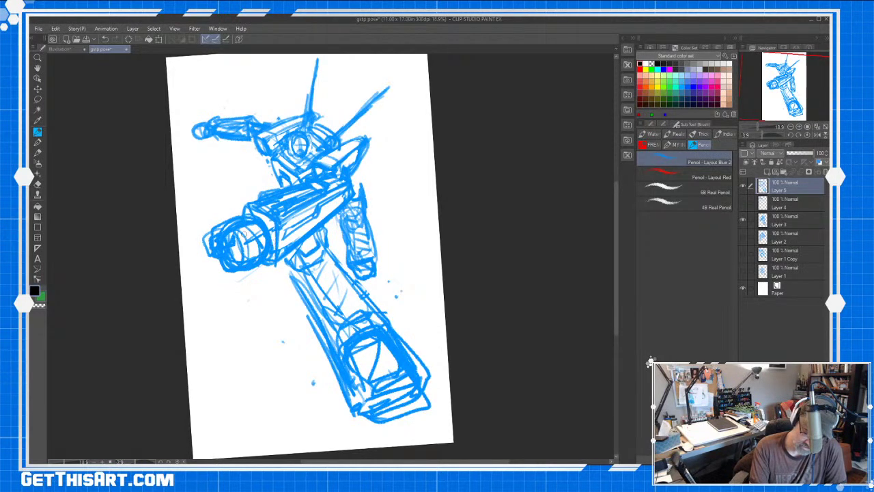
pyautogui.press('e')
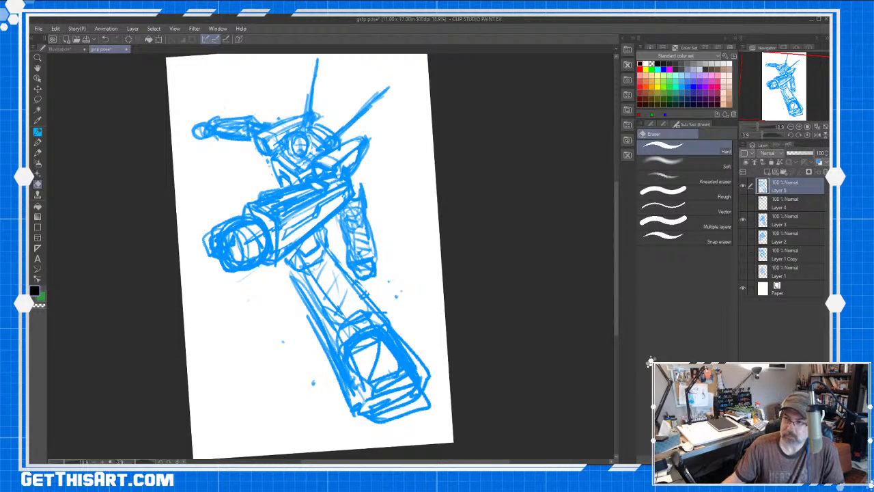
pyautogui.scroll(-3, 614, 259)
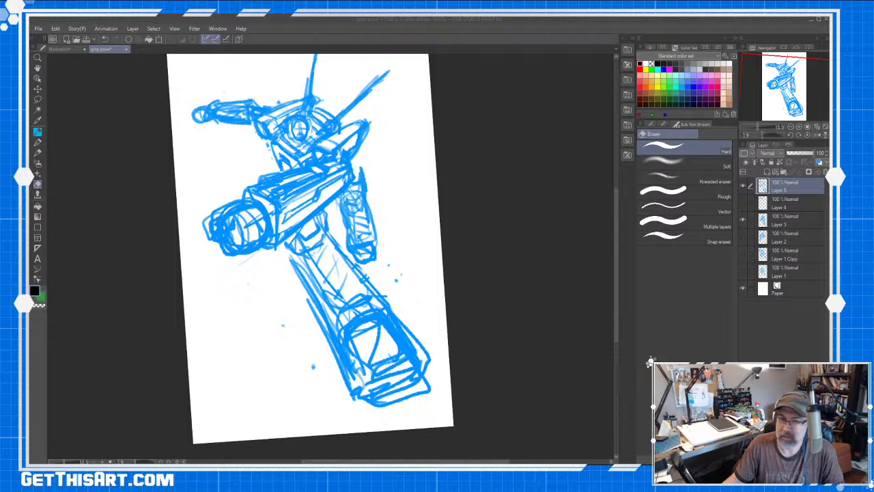
pyautogui.click(518, 220)
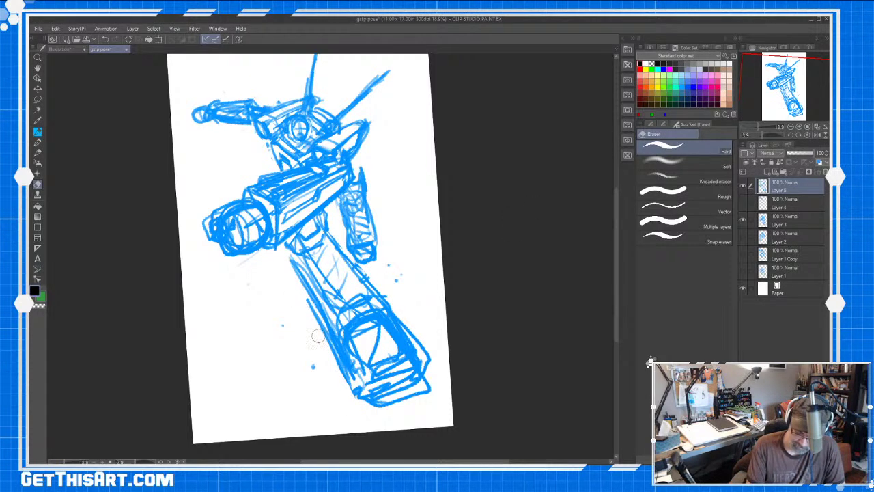
pyautogui.scroll(-2, 472, 303)
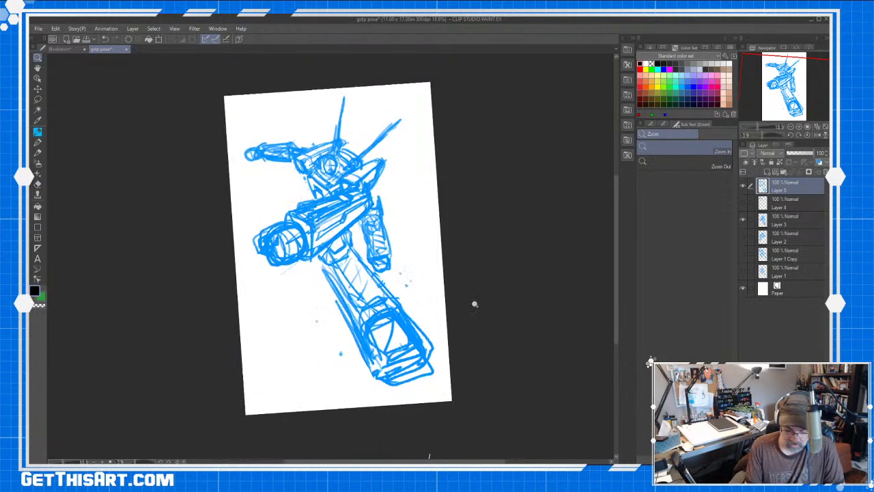
pyautogui.press('h')
pyautogui.moveTo(507, 348); pyautogui.dragTo(486, 353)
pyautogui.press('/')
pyautogui.click(281, 181)
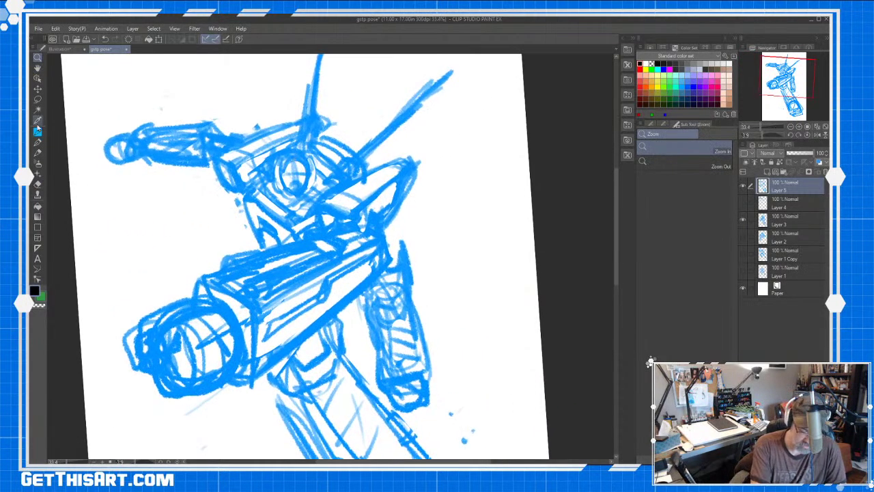
# Move Layer 5 below Layer 4 and merge it down into Layer 3.
pyautogui.press('e')
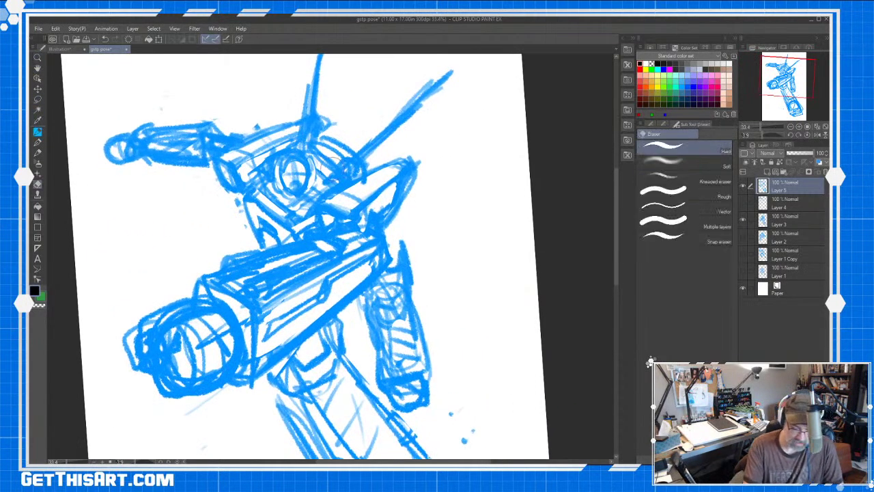
pyautogui.moveTo(292, 172); pyautogui.dragTo(290, 168)
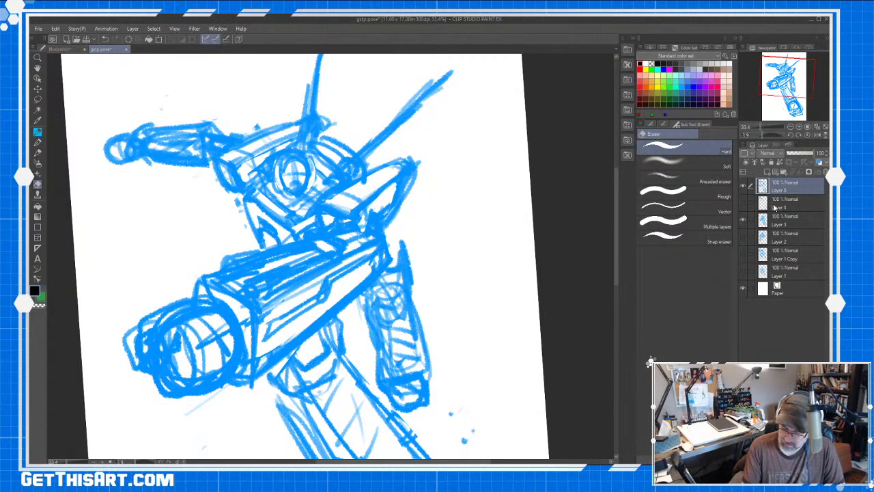
pyautogui.moveTo(792, 201); pyautogui.dragTo(796, 214)
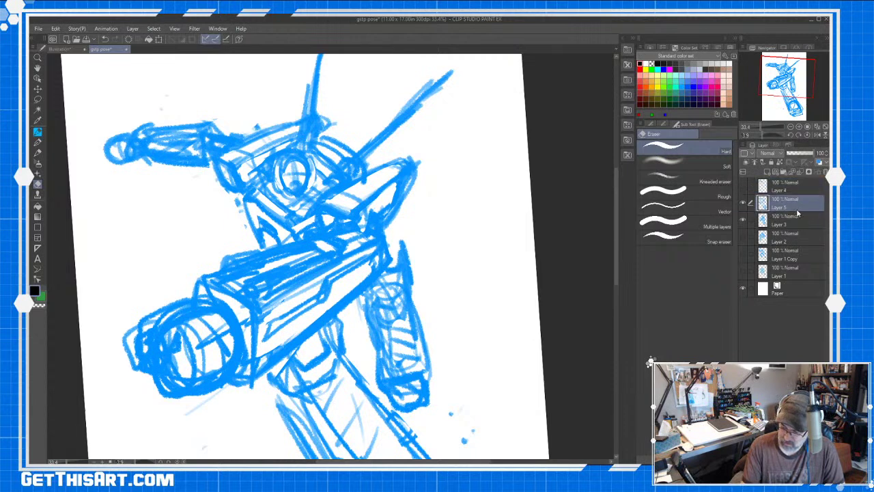
pyautogui.click(799, 172)
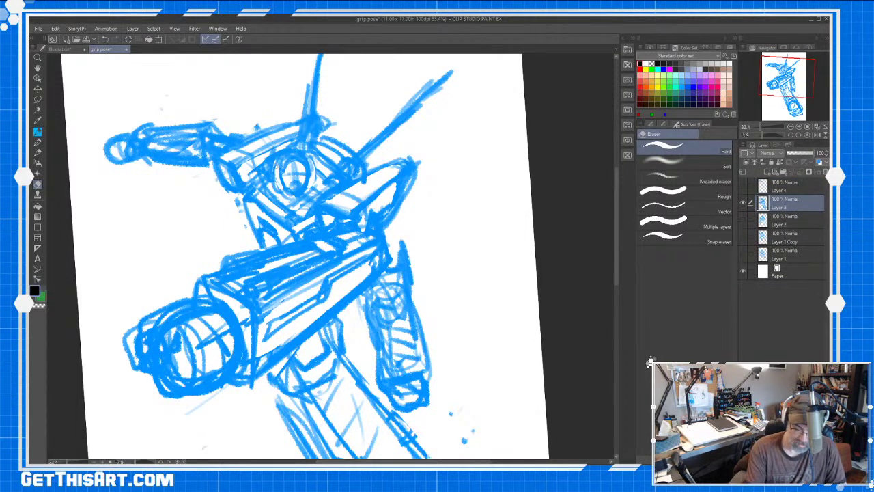
pyautogui.moveTo(274, 179)
pyautogui.mouseDown()
pyautogui.moveTo(280, 188)
pyautogui.moveTo(287, 164)
pyautogui.moveTo(295, 161)
pyautogui.moveTo(297, 175)
pyautogui.moveTo(309, 164)
pyautogui.moveTo(296, 180)
pyautogui.moveTo(309, 181)
pyautogui.moveTo(271, 173)
pyautogui.moveTo(276, 190)
pyautogui.moveTo(280, 181)
pyautogui.moveTo(310, 189)
pyautogui.mouseUp()
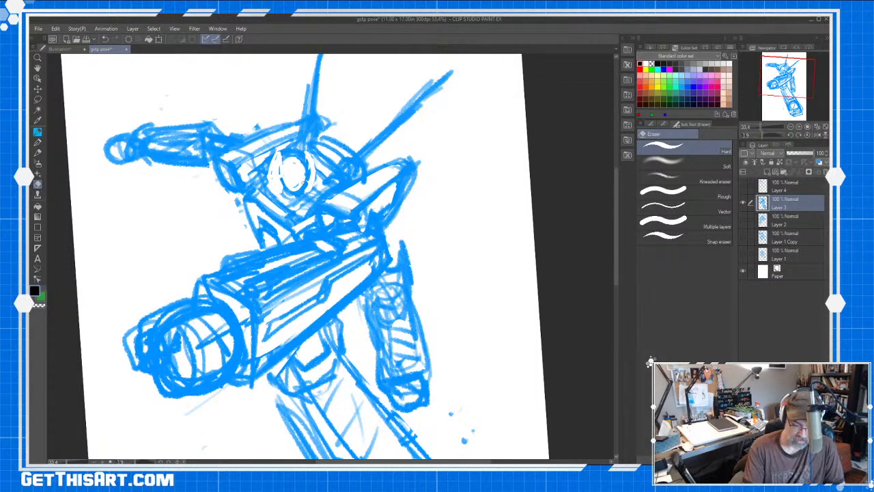
pyautogui.moveTo(294, 166); pyautogui.dragTo(300, 185)
pyautogui.hotkey('ctrl', 'z')
pyautogui.hotkey('ctrl', 'z')
pyautogui.hotkey('ctrl', 'z')
pyautogui.hotkey('ctrl', 'z')
pyautogui.hotkey('ctrl', 'z')
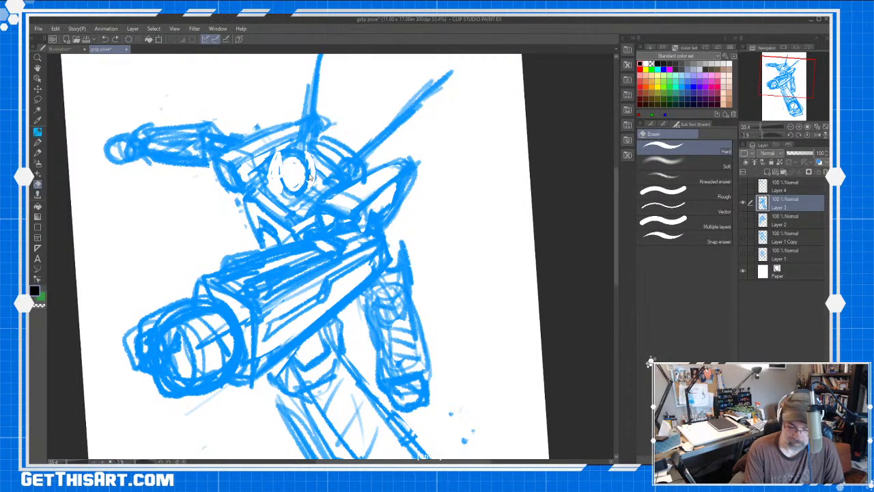
pyautogui.hotkey('ctrl', 'z')
pyautogui.hotkey('ctrl', 'z')
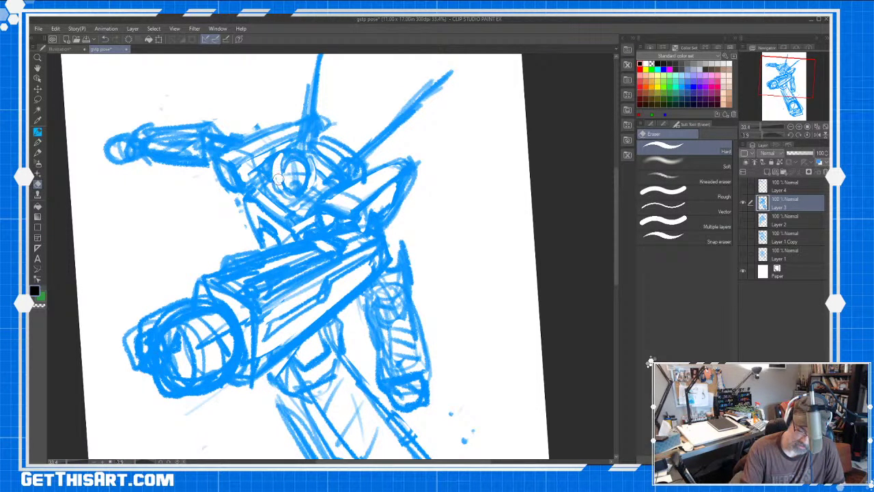
# Erase the guide lines inside the head oval, and lasso the head to rotate it slightly clockwise.
pyautogui.moveTo(309, 154)
pyautogui.mouseDown()
pyautogui.moveTo(310, 179)
pyautogui.moveTo(310, 158)
pyautogui.moveTo(288, 173)
pyautogui.moveTo(288, 163)
pyautogui.moveTo(298, 162)
pyautogui.moveTo(289, 172)
pyautogui.moveTo(310, 181)
pyautogui.mouseUp()
pyautogui.press('m')
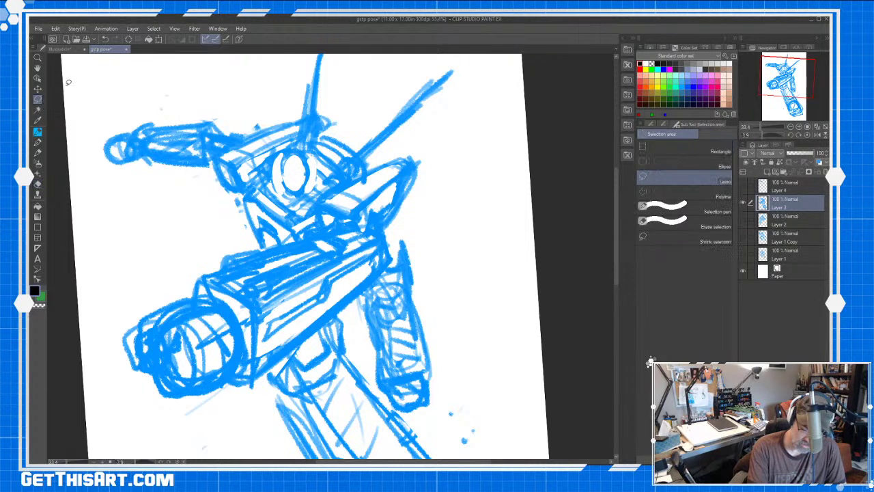
pyautogui.moveTo(290, 145)
pyautogui.mouseDown()
pyautogui.moveTo(319, 186)
pyautogui.moveTo(271, 178)
pyautogui.moveTo(287, 146)
pyautogui.mouseUp()
pyautogui.click(327, 214)
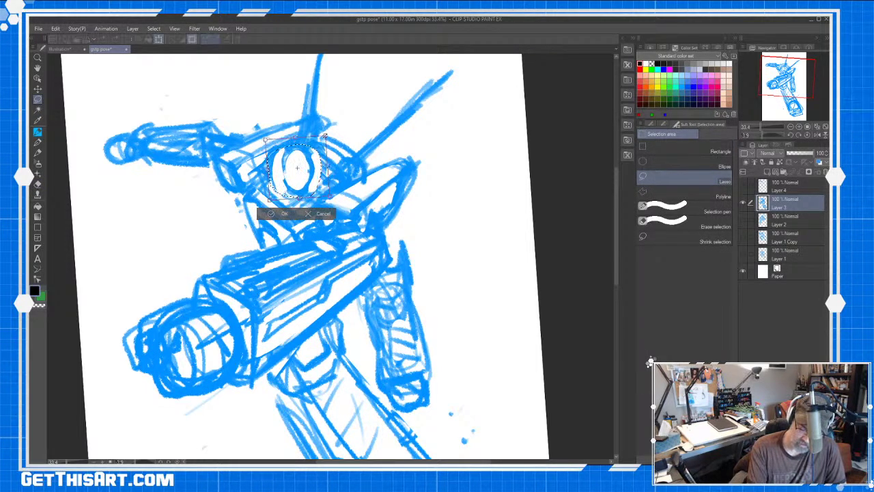
pyautogui.moveTo(347, 121); pyautogui.dragTo(352, 132)
pyautogui.moveTo(322, 191); pyautogui.dragTo(323, 192)
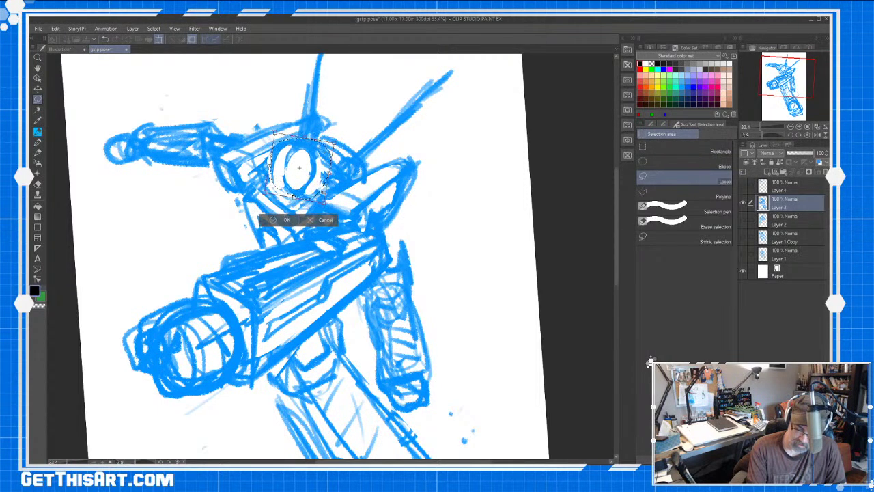
pyautogui.click(279, 222)
pyautogui.click(228, 216)
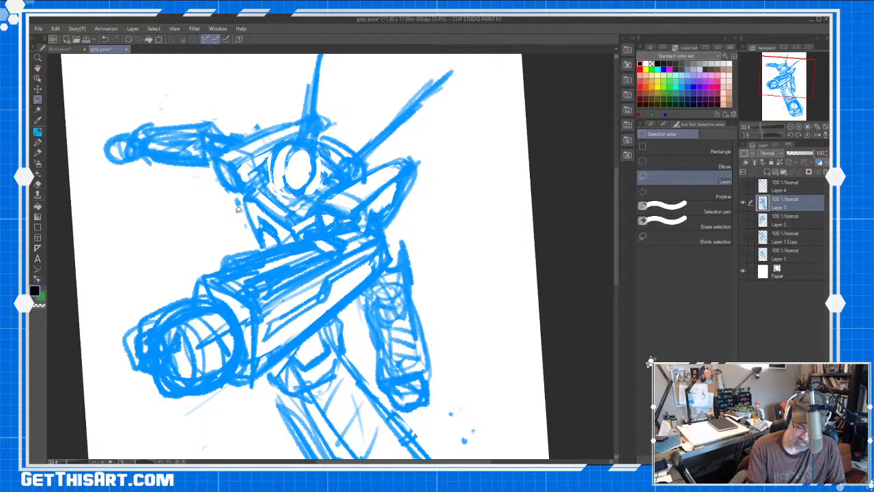
# Redraw the head in blue pencil with a curved helmet rim and light centre and brow guide lines.
pyautogui.press('p')
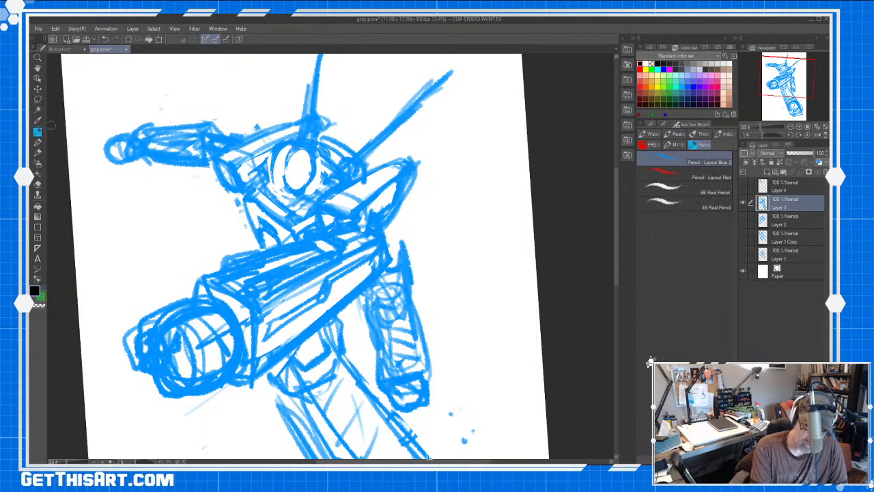
pyautogui.moveTo(287, 143)
pyautogui.mouseDown()
pyautogui.moveTo(280, 182)
pyautogui.moveTo(301, 189)
pyautogui.mouseUp()
pyautogui.moveTo(283, 165); pyautogui.dragTo(311, 165)
pyautogui.moveTo(298, 154); pyautogui.dragTo(298, 183)
pyautogui.moveTo(320, 147); pyautogui.dragTo(321, 184)
pyautogui.moveTo(321, 181)
pyautogui.mouseDown()
pyautogui.moveTo(307, 196)
pyautogui.moveTo(271, 194)
pyautogui.mouseUp()
pyautogui.moveTo(291, 147); pyautogui.dragTo(279, 194)
pyautogui.moveTo(324, 159); pyautogui.dragTo(321, 165)
pyautogui.moveTo(322, 156)
pyautogui.mouseDown()
pyautogui.moveTo(321, 182)
pyautogui.moveTo(323, 171)
pyautogui.mouseUp()
pyautogui.moveTo(290, 145)
pyautogui.mouseDown()
pyautogui.moveTo(285, 192)
pyautogui.moveTo(302, 196)
pyautogui.mouseUp()
pyautogui.moveTo(321, 154); pyautogui.dragTo(307, 194)
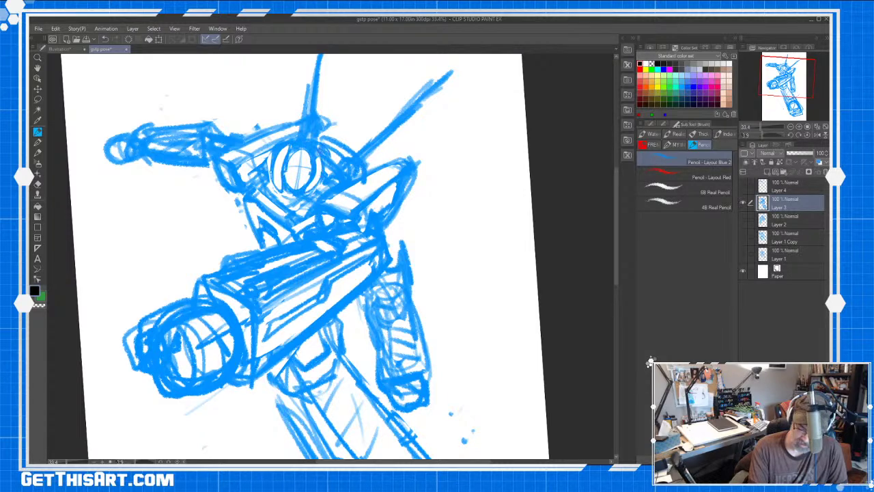
# Restate the collar and shoulder lines beside the head, and save the drawing.
pyautogui.moveTo(249, 186); pyautogui.dragTo(242, 230)
pyautogui.moveTo(265, 146)
pyautogui.mouseDown()
pyautogui.moveTo(235, 163)
pyautogui.moveTo(253, 155)
pyautogui.mouseUp()
pyautogui.moveTo(249, 157); pyautogui.dragTo(233, 163)
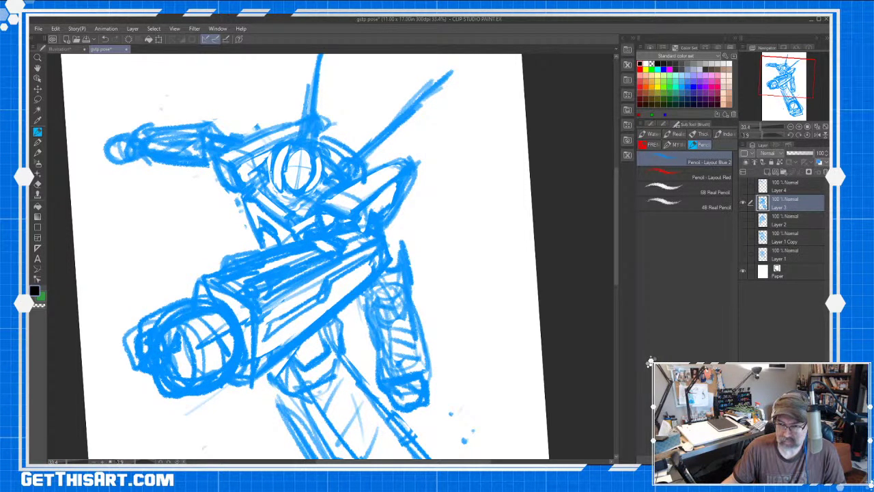
pyautogui.click(86, 41)
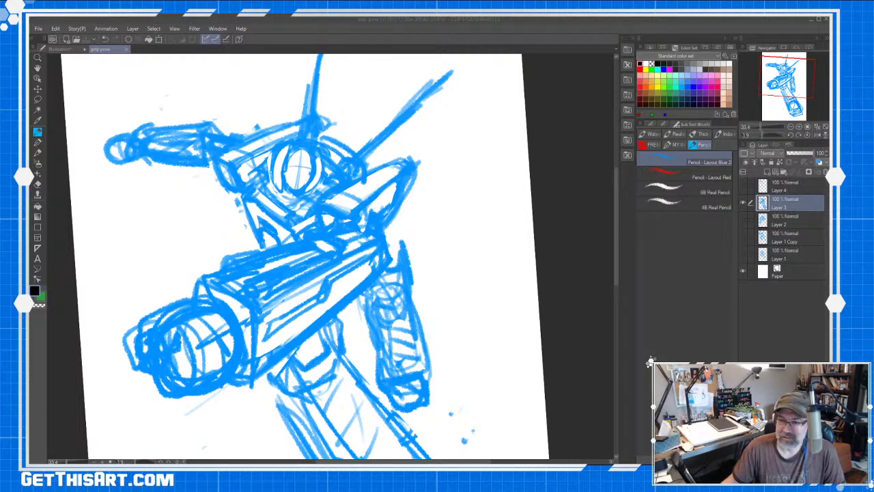
# Sketch a scowling face with brows, nose and mouth inside the helmet, cleaning up the chin and restating the helmet rim.
pyautogui.click(293, 183)
pyautogui.press('e')
pyautogui.moveTo(292, 188)
pyautogui.mouseDown()
pyautogui.moveTo(307, 172)
pyautogui.moveTo(297, 187)
pyautogui.moveTo(296, 154)
pyautogui.moveTo(312, 161)
pyautogui.moveTo(318, 151)
pyautogui.moveTo(291, 156)
pyautogui.moveTo(298, 189)
pyautogui.moveTo(289, 161)
pyautogui.moveTo(309, 162)
pyautogui.moveTo(297, 166)
pyautogui.moveTo(310, 170)
pyautogui.moveTo(298, 167)
pyautogui.moveTo(295, 194)
pyautogui.mouseUp()
pyautogui.press('p')
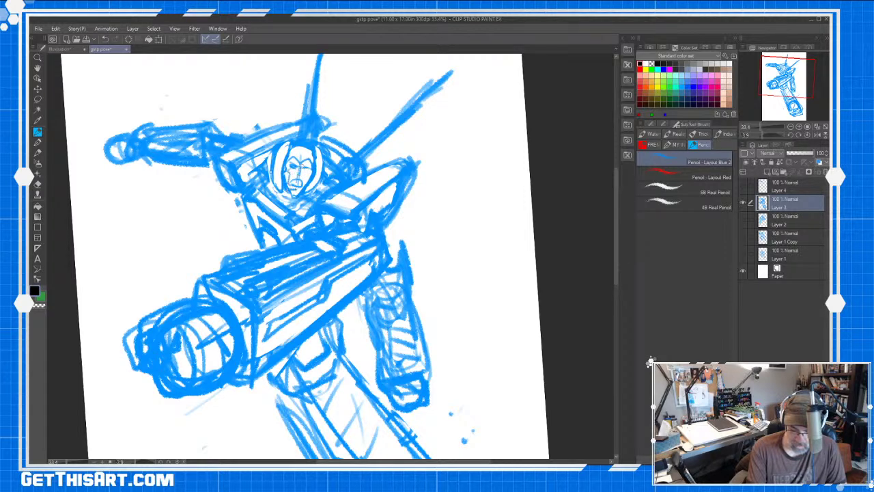
pyautogui.moveTo(315, 153); pyautogui.dragTo(302, 197)
pyautogui.moveTo(302, 167); pyautogui.dragTo(311, 174)
pyautogui.moveTo(288, 142)
pyautogui.mouseDown()
pyautogui.moveTo(272, 163)
pyautogui.moveTo(273, 193)
pyautogui.mouseUp()
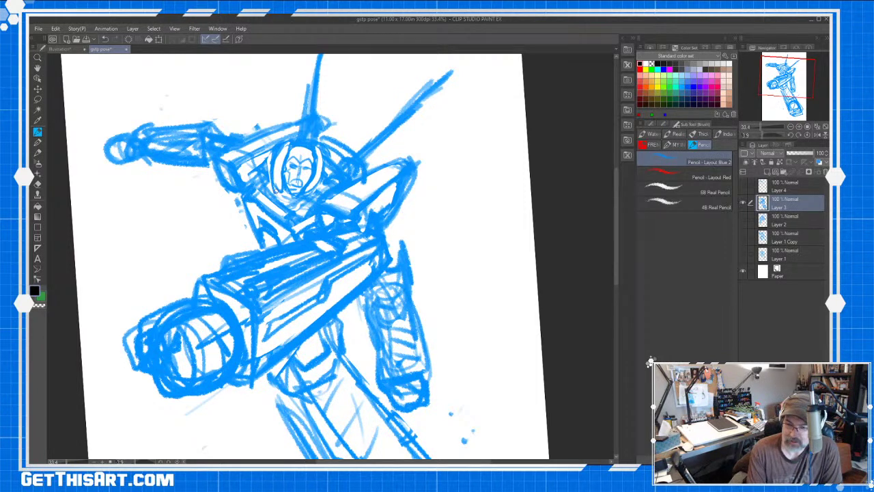
# Strengthen the antennae and the outer lines of the front shin, boot toe and rear leg with the full page in view.
pyautogui.press('h')
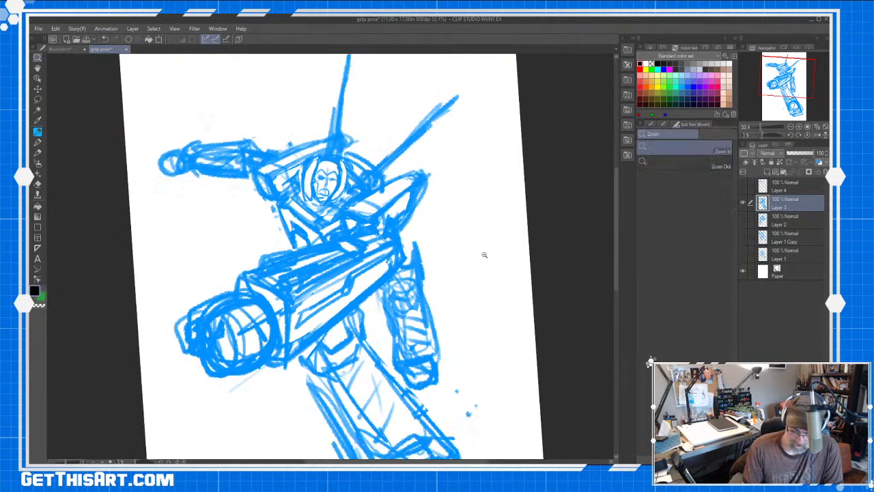
pyautogui.moveTo(525, 318); pyautogui.dragTo(392, 302)
pyautogui.press('/')
pyautogui.click(274, 178)
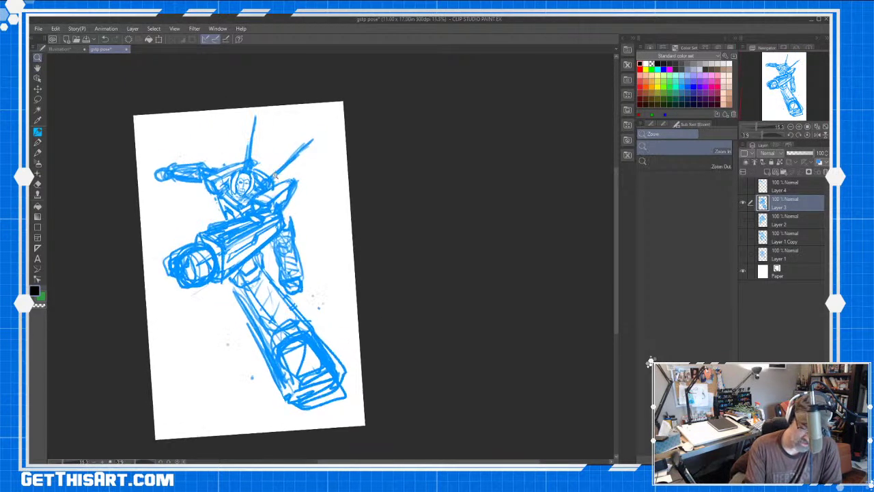
pyautogui.press('p')
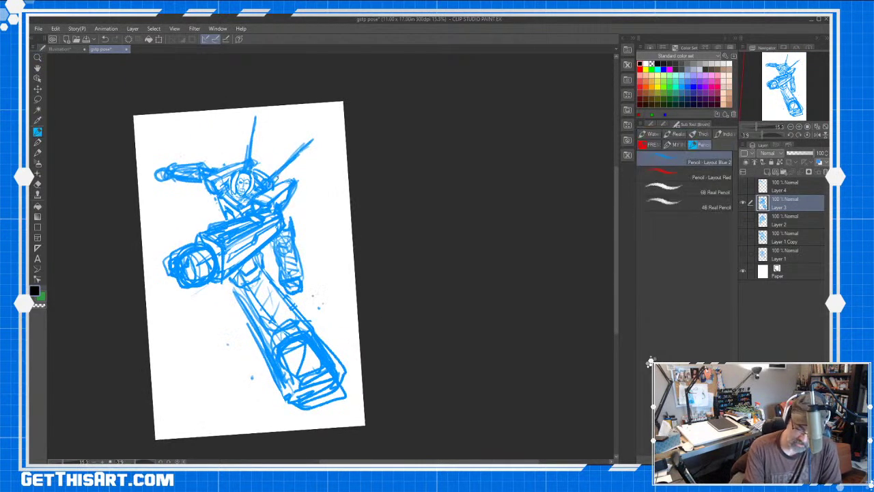
pyautogui.moveTo(256, 117); pyautogui.dragTo(248, 159)
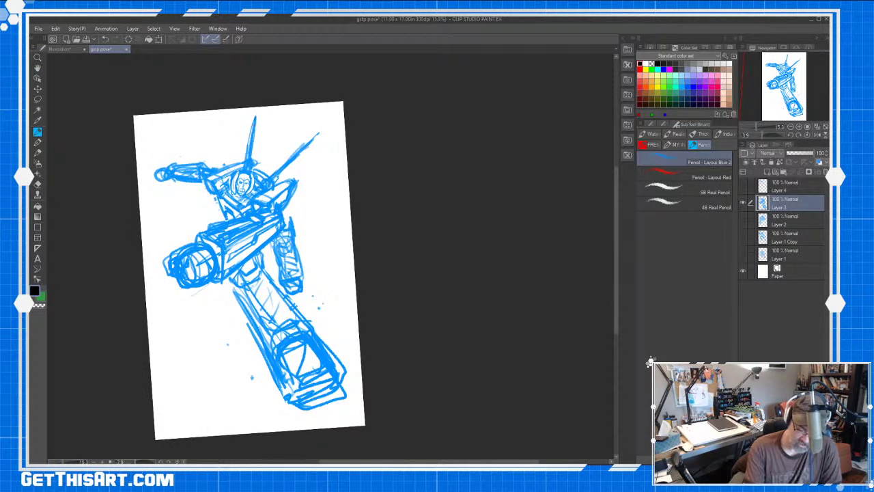
pyautogui.moveTo(234, 299); pyautogui.dragTo(280, 400)
pyautogui.moveTo(346, 369)
pyautogui.mouseDown()
pyautogui.moveTo(315, 400)
pyautogui.moveTo(338, 406)
pyautogui.mouseUp()
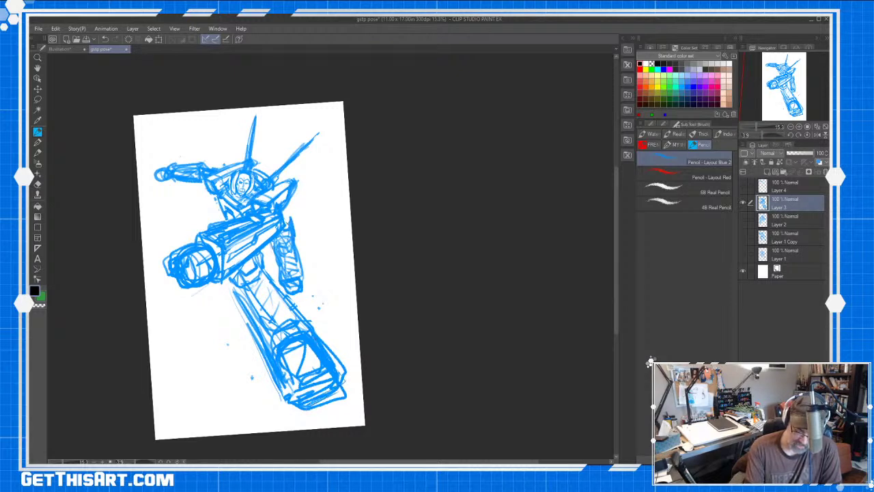
pyautogui.moveTo(298, 247); pyautogui.dragTo(308, 290)
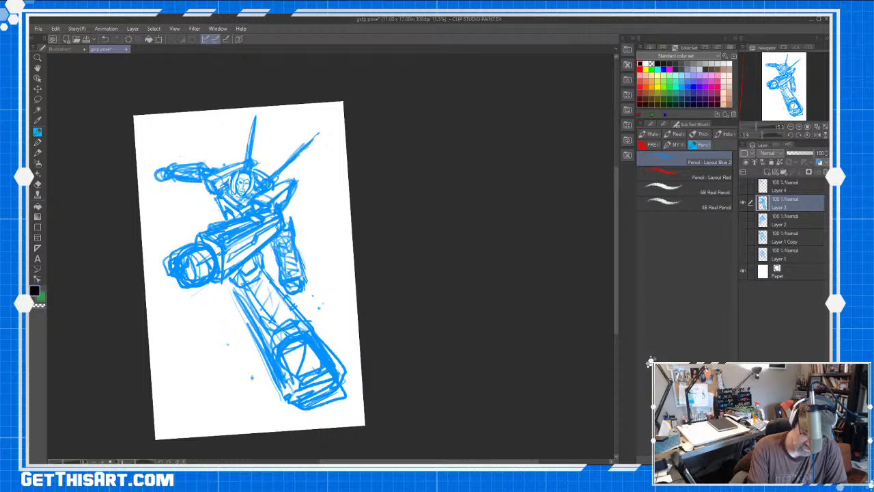
# Restate the slanted antenna and erase along its edge so it tapers to a thinner tip.
pyautogui.moveTo(310, 136); pyautogui.dragTo(275, 174)
pyautogui.press('e')
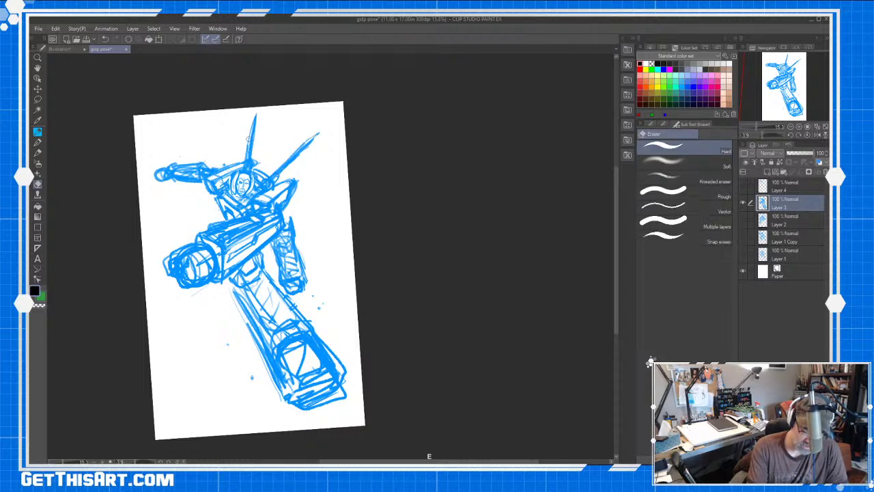
pyautogui.moveTo(277, 174); pyautogui.dragTo(322, 126)
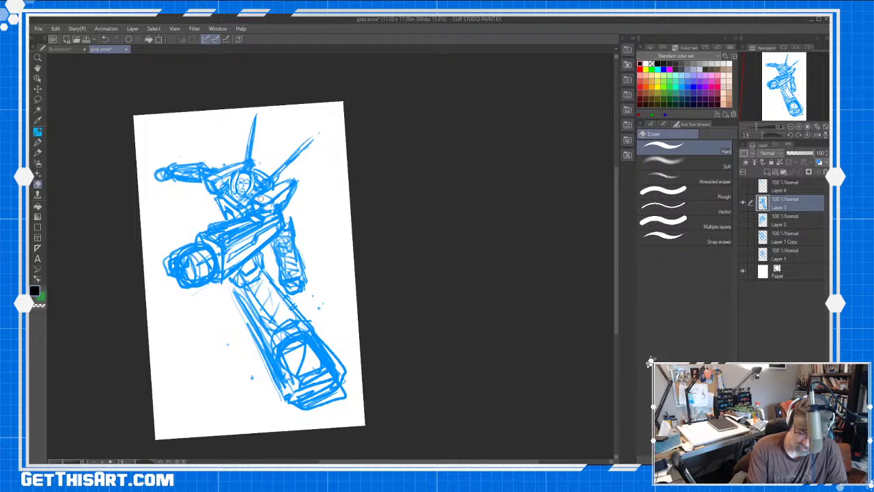
# Rework the front shin's edge and clear the boot's inner lines down to a simple instep and toe outline.
pyautogui.press('p')
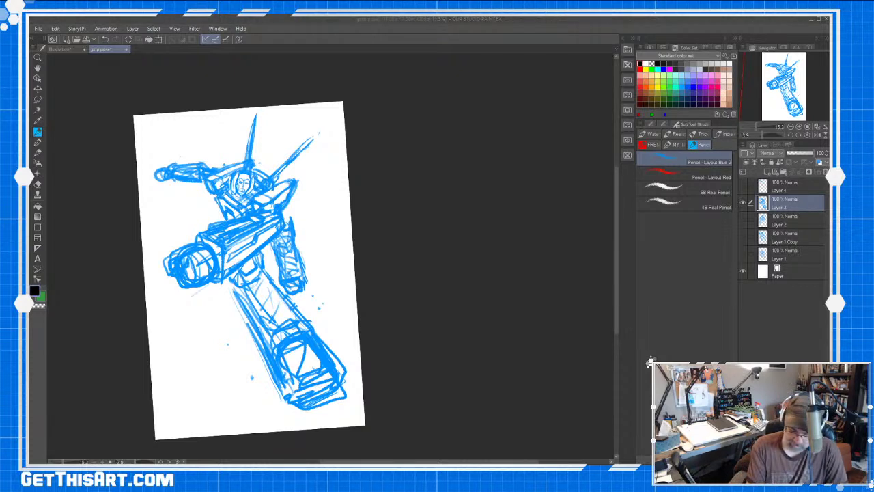
pyautogui.click(616, 222)
pyautogui.moveTo(241, 306)
pyautogui.mouseDown()
pyautogui.moveTo(283, 412)
pyautogui.moveTo(294, 404)
pyautogui.mouseUp()
pyautogui.moveTo(287, 345)
pyautogui.mouseDown()
pyautogui.moveTo(340, 369)
pyautogui.moveTo(286, 362)
pyautogui.moveTo(291, 372)
pyautogui.moveTo(307, 349)
pyautogui.moveTo(304, 375)
pyautogui.moveTo(317, 369)
pyautogui.moveTo(294, 348)
pyautogui.moveTo(302, 345)
pyautogui.moveTo(316, 394)
pyautogui.moveTo(331, 396)
pyautogui.mouseUp()
# Erase the round punching fist and redraw it as a blocky hand with curled fingers.
pyautogui.press('e')
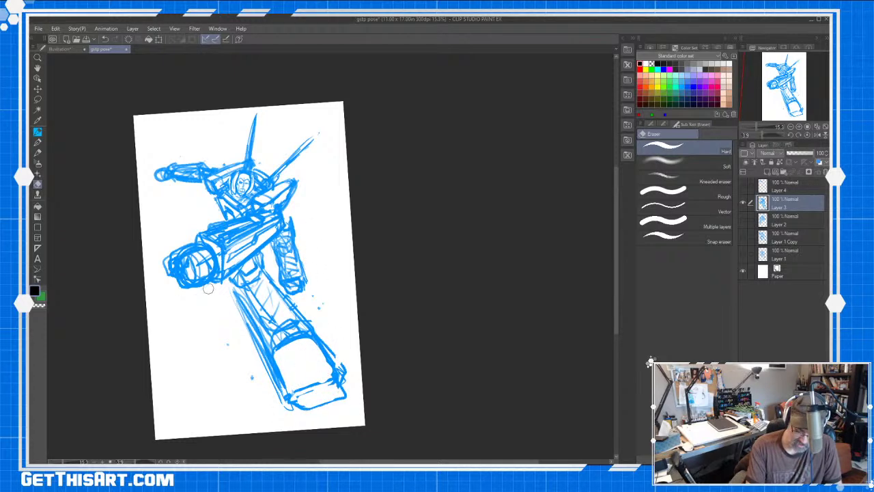
pyautogui.moveTo(167, 260)
pyautogui.mouseDown()
pyautogui.moveTo(172, 281)
pyautogui.moveTo(183, 279)
pyautogui.moveTo(183, 252)
pyautogui.moveTo(192, 250)
pyautogui.moveTo(198, 286)
pyautogui.moveTo(174, 253)
pyautogui.moveTo(163, 272)
pyautogui.moveTo(191, 282)
pyautogui.mouseUp()
pyautogui.press('b')
pyautogui.moveTo(182, 269)
pyautogui.mouseDown()
pyautogui.moveTo(176, 285)
pyautogui.moveTo(201, 293)
pyautogui.moveTo(211, 283)
pyautogui.mouseUp()
pyautogui.moveTo(203, 261); pyautogui.dragTo(213, 252)
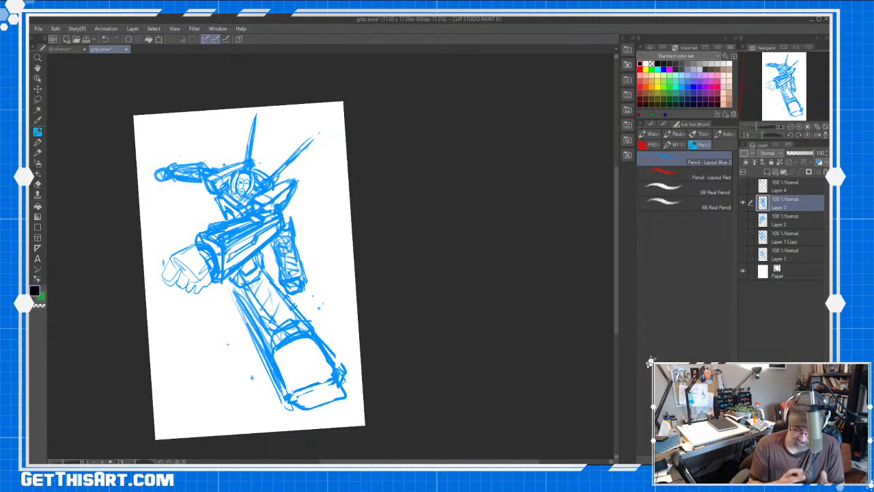
# Redraw the front boot with a squared toe and sole edge, adding panel lines across the instep.
pyautogui.moveTo(284, 351)
pyautogui.mouseDown()
pyautogui.moveTo(311, 345)
pyautogui.moveTo(287, 393)
pyautogui.moveTo(342, 396)
pyautogui.moveTo(287, 413)
pyautogui.mouseUp()
pyautogui.press('e')
pyautogui.moveTo(339, 378)
pyautogui.mouseDown()
pyautogui.moveTo(301, 397)
pyautogui.moveTo(347, 380)
pyautogui.moveTo(300, 417)
pyautogui.moveTo(338, 377)
pyautogui.moveTo(341, 385)
pyautogui.moveTo(286, 408)
pyautogui.moveTo(325, 373)
pyautogui.mouseUp()
pyautogui.press('b')
pyautogui.moveTo(282, 406)
pyautogui.mouseDown()
pyautogui.moveTo(280, 358)
pyautogui.moveTo(311, 342)
pyautogui.mouseUp()
pyautogui.moveTo(283, 377)
pyautogui.mouseDown()
pyautogui.moveTo(309, 366)
pyautogui.moveTo(340, 381)
pyautogui.moveTo(315, 394)
pyautogui.mouseUp()
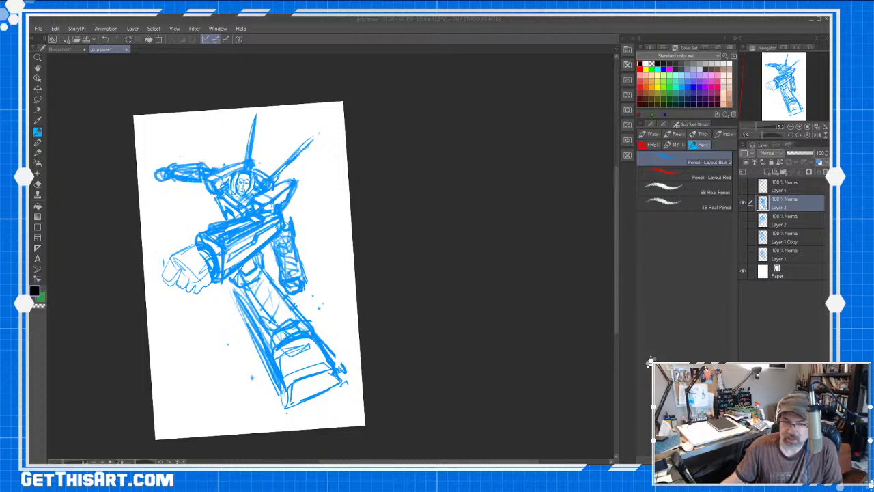
# Define the punching fist's back, knuckles and individual curled fingers with firmer lines.
pyautogui.click(605, 191)
pyautogui.moveTo(171, 250)
pyautogui.mouseDown()
pyautogui.moveTo(192, 267)
pyautogui.moveTo(200, 242)
pyautogui.mouseUp()
pyautogui.moveTo(195, 251)
pyautogui.mouseDown()
pyautogui.moveTo(208, 260)
pyautogui.moveTo(202, 266)
pyautogui.mouseUp()
pyautogui.moveTo(183, 259); pyautogui.dragTo(210, 286)
pyautogui.moveTo(180, 273); pyautogui.dragTo(193, 274)
pyautogui.moveTo(168, 255)
pyautogui.mouseDown()
pyautogui.moveTo(195, 274)
pyautogui.moveTo(196, 293)
pyautogui.moveTo(203, 277)
pyautogui.mouseUp()
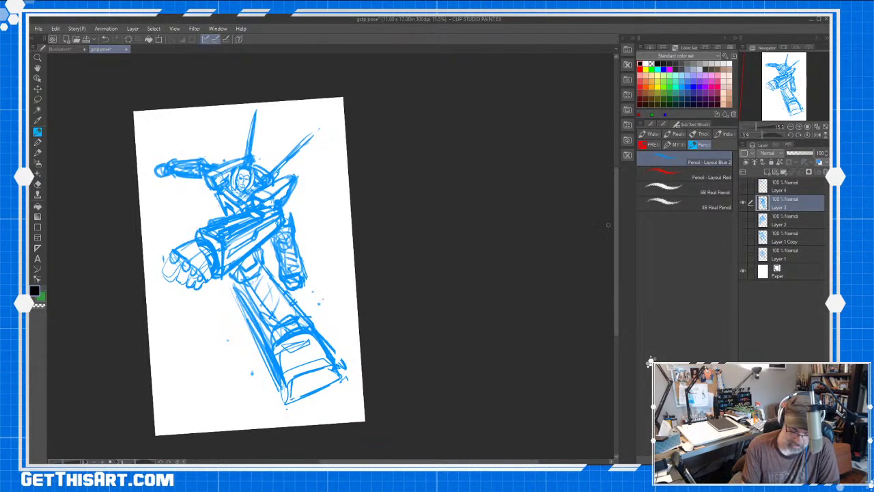
# Darken the front boot's sole and toe edges, and add contour bands and heavier side lines along the shin.
pyautogui.moveTo(291, 399)
pyautogui.mouseDown()
pyautogui.moveTo(338, 365)
pyautogui.moveTo(321, 393)
pyautogui.moveTo(339, 376)
pyautogui.moveTo(312, 339)
pyautogui.moveTo(318, 342)
pyautogui.moveTo(284, 378)
pyautogui.moveTo(280, 358)
pyautogui.mouseUp()
pyautogui.moveTo(332, 364)
pyautogui.mouseDown()
pyautogui.moveTo(317, 347)
pyautogui.moveTo(279, 346)
pyautogui.mouseUp()
pyautogui.moveTo(265, 276)
pyautogui.mouseDown()
pyautogui.moveTo(251, 298)
pyautogui.moveTo(265, 367)
pyautogui.moveTo(257, 311)
pyautogui.moveTo(265, 327)
pyautogui.mouseUp()
pyautogui.moveTo(286, 296); pyautogui.dragTo(347, 365)
pyautogui.moveTo(247, 314); pyautogui.dragTo(287, 408)
pyautogui.moveTo(277, 362); pyautogui.dragTo(313, 340)
pyautogui.moveTo(330, 352)
pyautogui.mouseDown()
pyautogui.moveTo(345, 366)
pyautogui.moveTo(328, 380)
pyautogui.mouseUp()
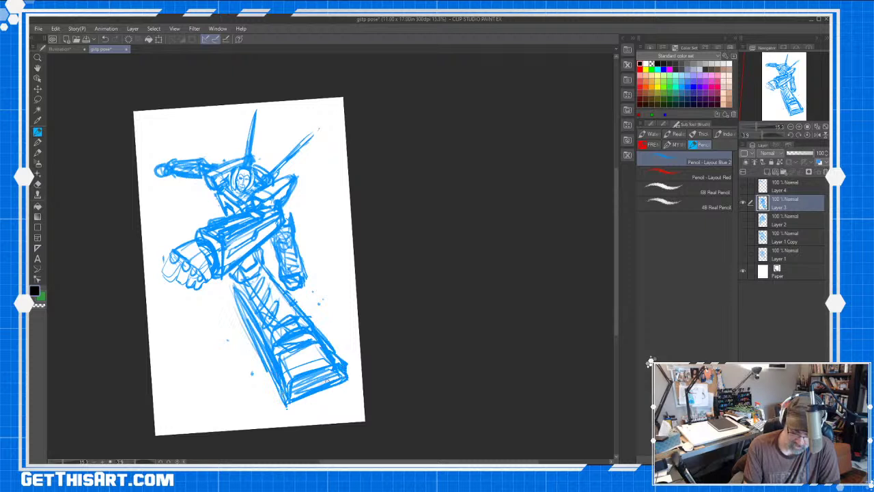
# Restate the hip joint above the front leg, and reinforce the upright antenna and the rounded shoulder beside the head.
pyautogui.moveTo(239, 277); pyautogui.dragTo(232, 287)
pyautogui.moveTo(265, 263); pyautogui.dragTo(256, 262)
pyautogui.moveTo(268, 270); pyautogui.dragTo(264, 263)
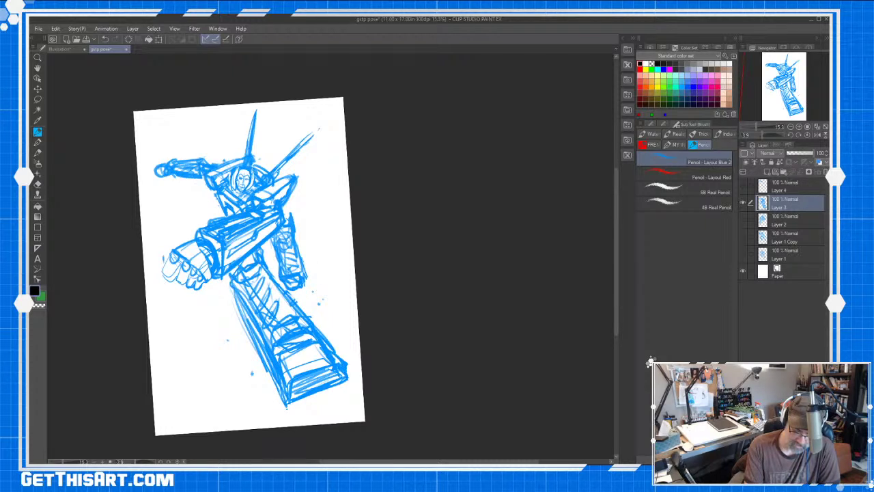
pyautogui.moveTo(255, 159); pyautogui.dragTo(257, 108)
pyautogui.moveTo(283, 162)
pyautogui.mouseDown()
pyautogui.moveTo(260, 179)
pyautogui.moveTo(299, 186)
pyautogui.mouseUp()
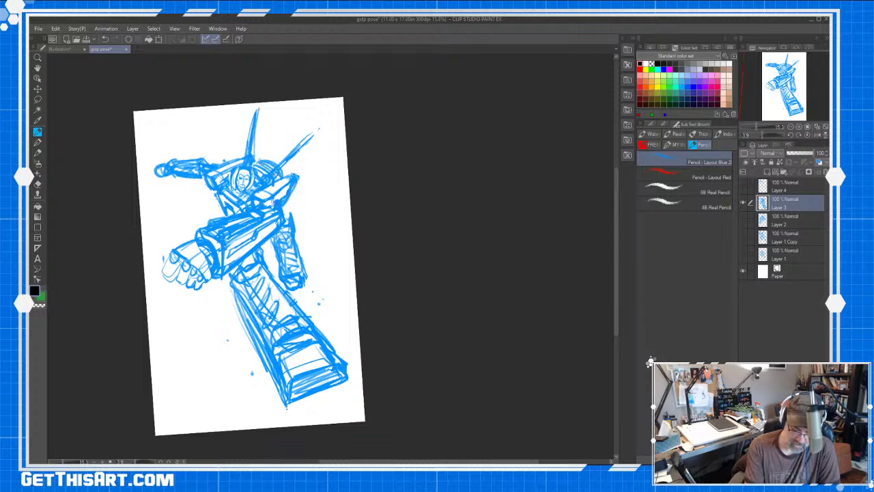
# Add knuckle and finger-joint lines across the punching fist and close its lower finger outlines.
pyautogui.moveTo(172, 251)
pyautogui.mouseDown()
pyautogui.moveTo(196, 243)
pyautogui.moveTo(210, 249)
pyautogui.moveTo(208, 259)
pyautogui.mouseUp()
pyautogui.moveTo(205, 278)
pyautogui.mouseDown()
pyautogui.moveTo(209, 271)
pyautogui.moveTo(163, 265)
pyautogui.moveTo(175, 273)
pyautogui.mouseUp()
pyautogui.moveTo(190, 272); pyautogui.dragTo(191, 277)
pyautogui.moveTo(190, 273); pyautogui.dragTo(182, 288)
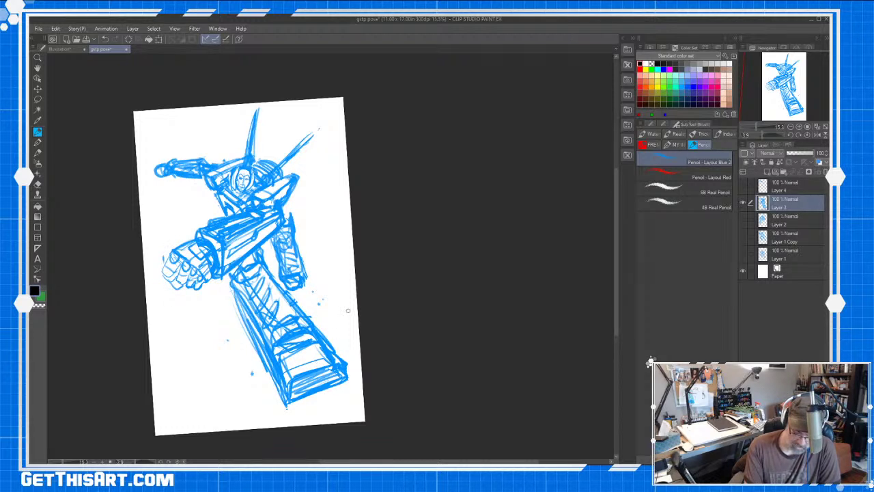
# Lengthen the slanted antenna to a sharper tip and firm up the antenna lines.
pyautogui.moveTo(313, 135); pyautogui.dragTo(324, 124)
pyautogui.moveTo(297, 150); pyautogui.dragTo(319, 129)
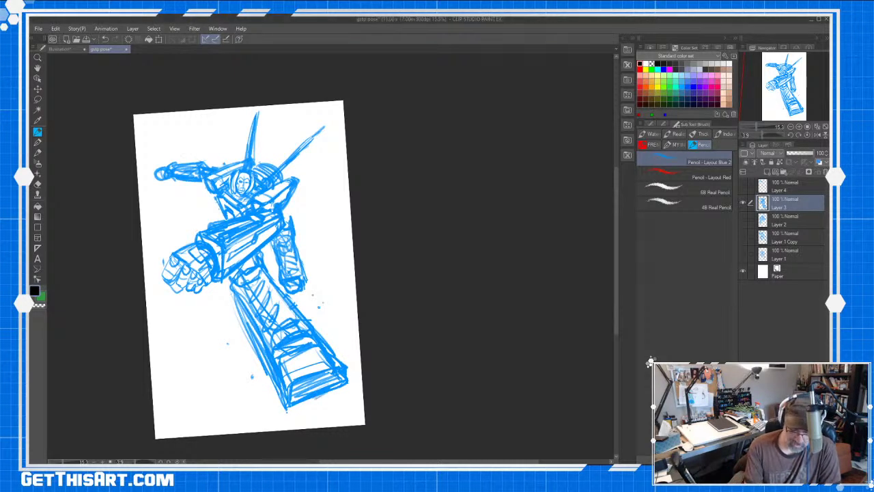
pyautogui.moveTo(294, 160)
pyautogui.mouseDown()
pyautogui.moveTo(275, 182)
pyautogui.moveTo(257, 105)
pyautogui.mouseUp()
# Scale the whole robot drawing down slightly and reposition it within the page margins.
pyautogui.hotkey('ctrl', 't')
pyautogui.moveTo(329, 102); pyautogui.dragTo(311, 140)
pyautogui.moveTo(307, 205); pyautogui.dragTo(302, 184)
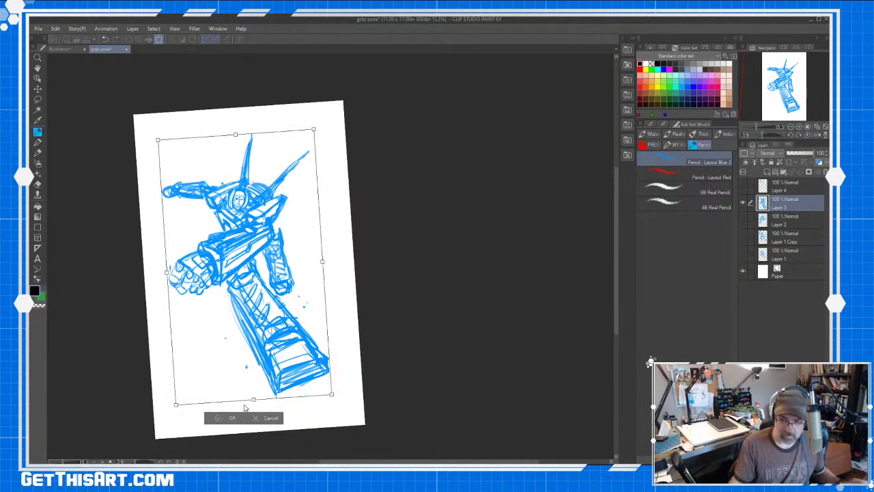
pyautogui.press('Return')
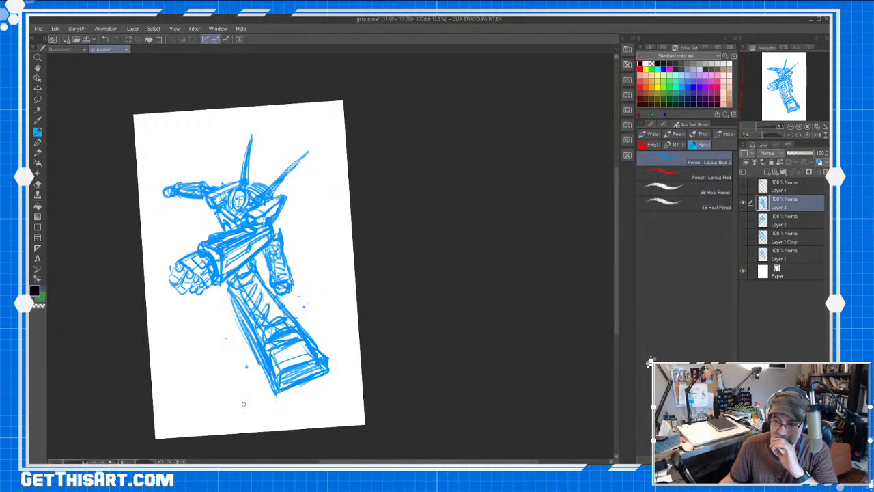